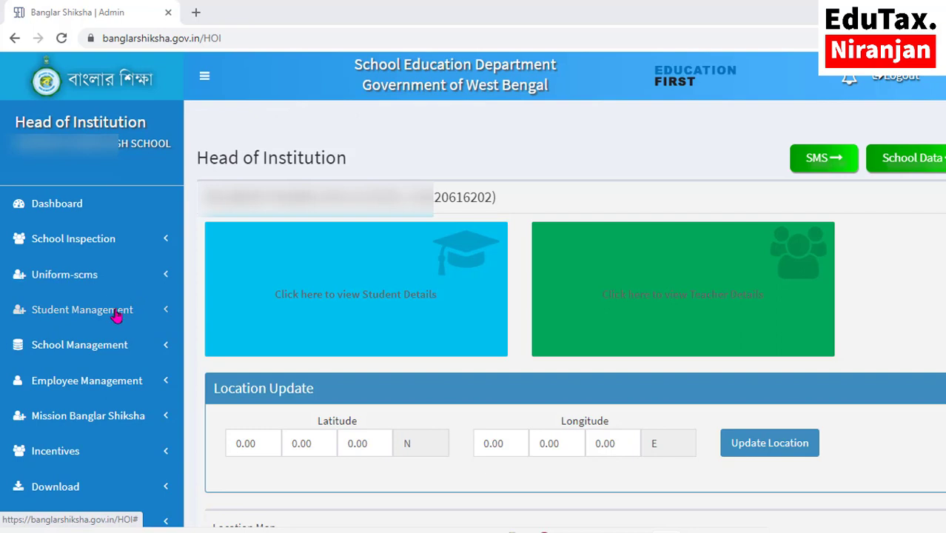
Step: Open the Students' List View page of Student Management
{"action": "left_click", "coordinate": [116, 310]}
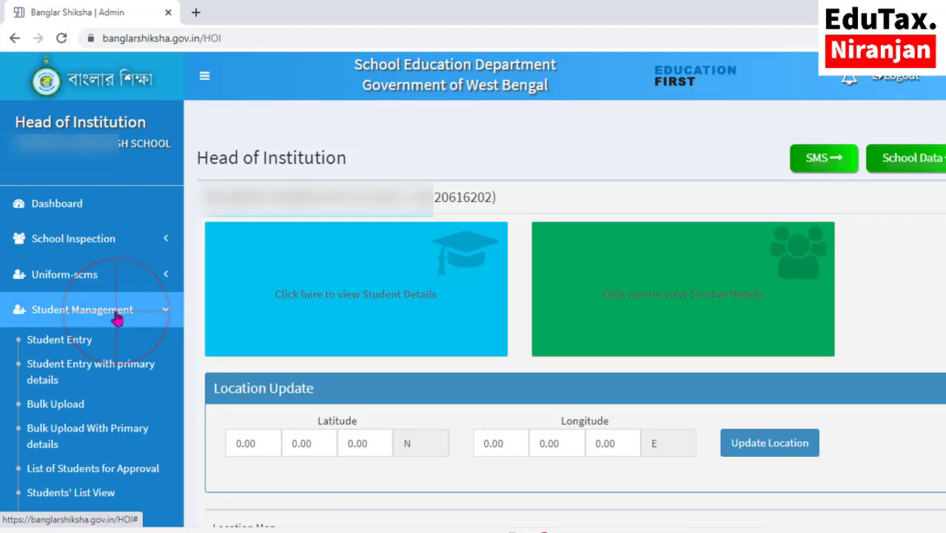
{"action": "scroll", "coordinate": [116, 318], "scroll_direction": "down", "scroll_amount": 2}
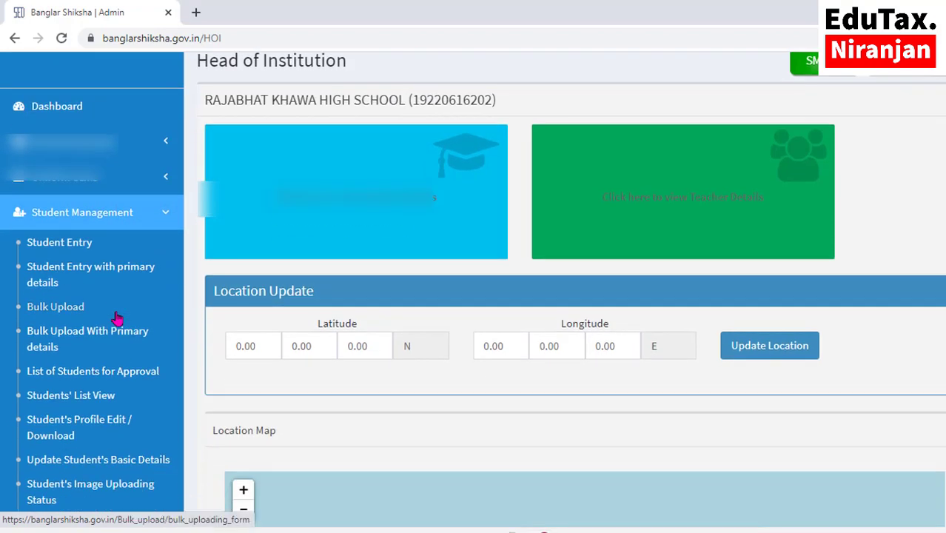
{"action": "scroll", "coordinate": [116, 318], "scroll_direction": "down", "scroll_amount": 1}
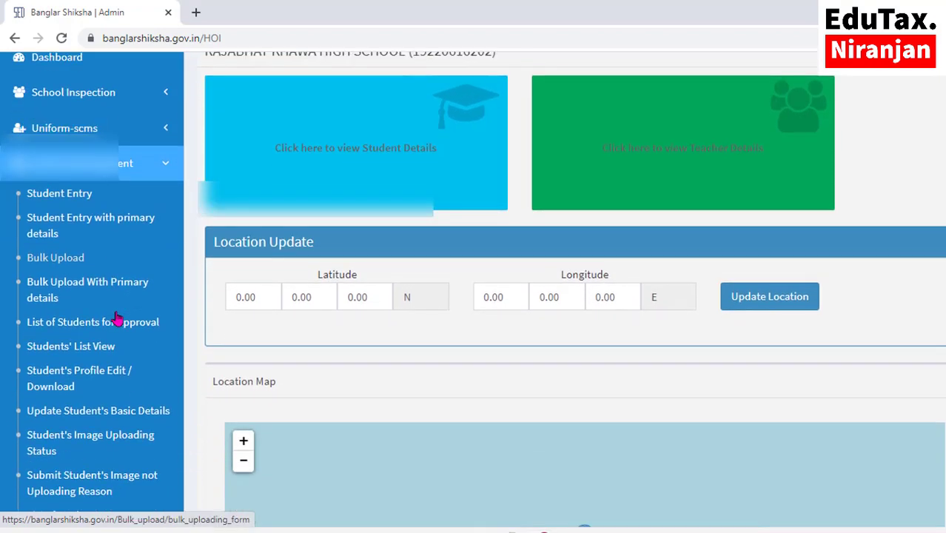
{"action": "left_click", "coordinate": [90, 347]}
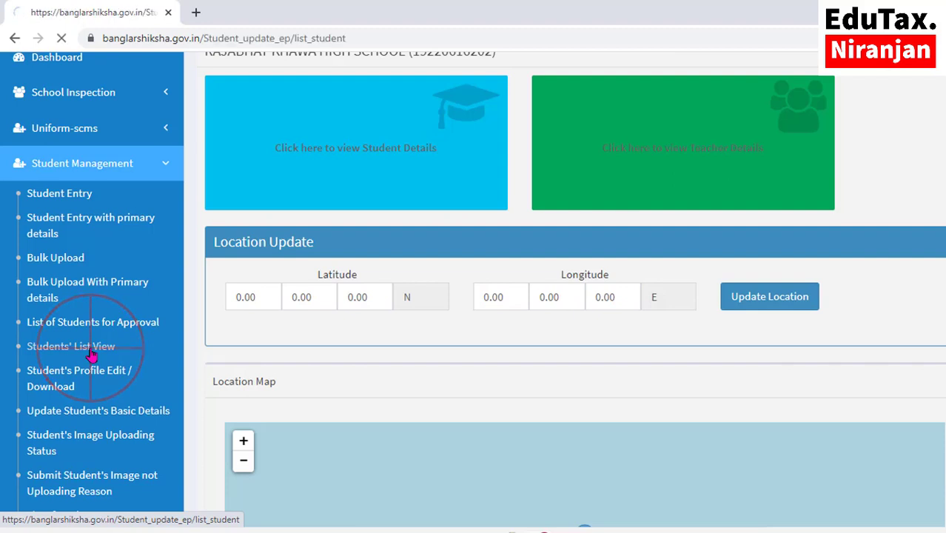
Step: Search for students of educational year 2023, present class CLASS IX, section A
{"action": "left_click", "coordinate": [290, 235]}
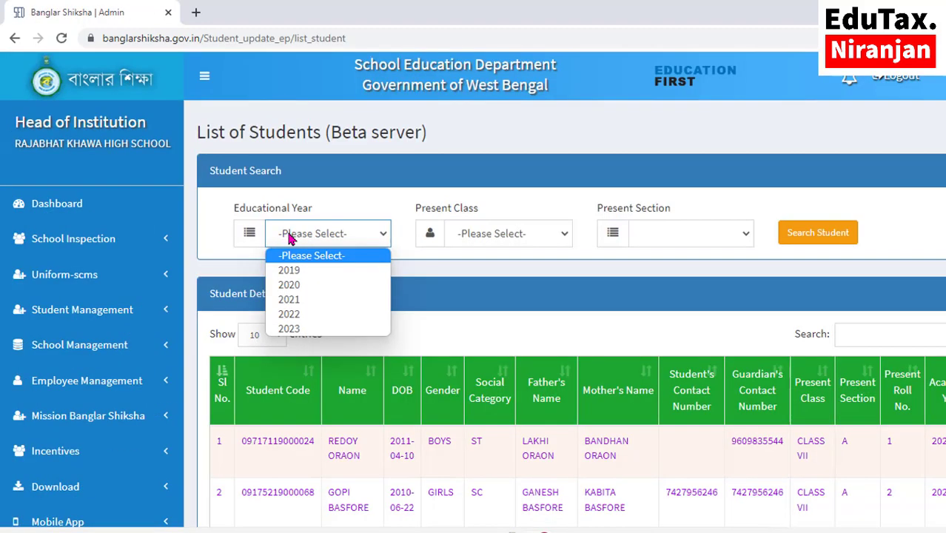
{"action": "left_click", "coordinate": [311, 328]}
{"action": "left_click", "coordinate": [503, 234]}
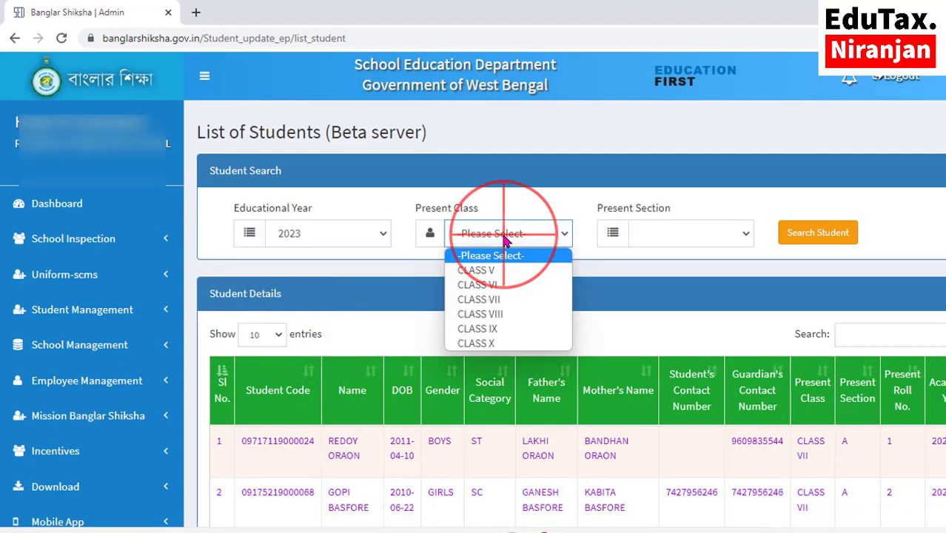
{"action": "left_click", "coordinate": [496, 329]}
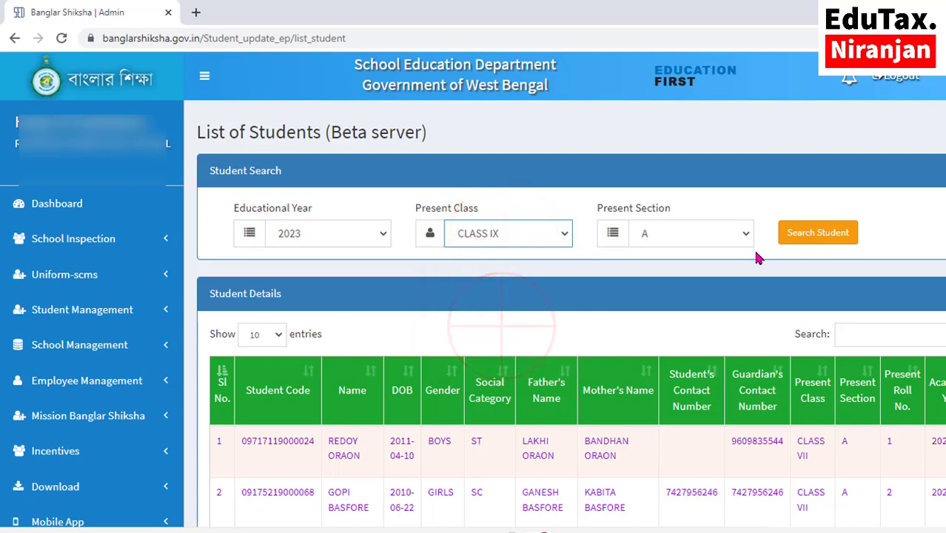
{"action": "left_click", "coordinate": [807, 238]}
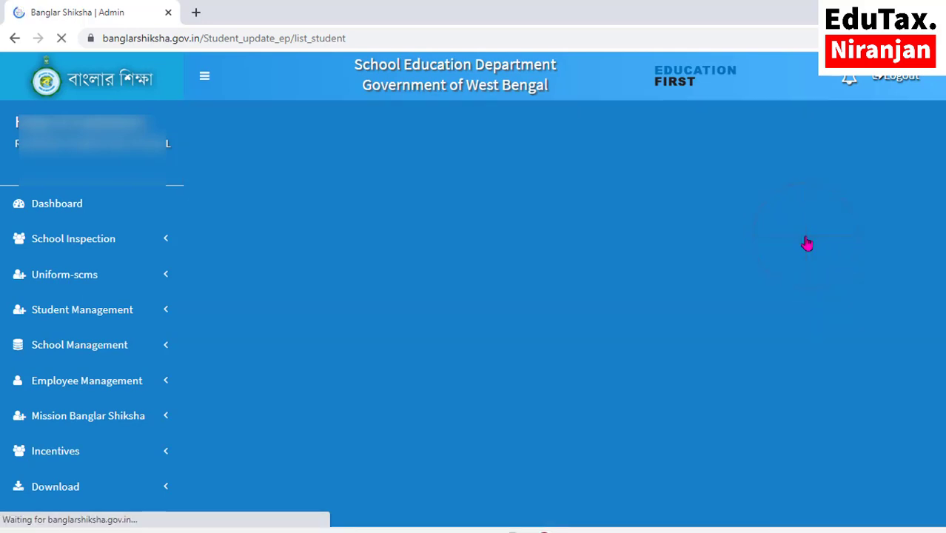
Step: Show 100 entries per page in the Student Details table
{"action": "scroll", "coordinate": [444, 311], "scroll_direction": "down", "scroll_amount": 1}
{"action": "left_click", "coordinate": [263, 237]}
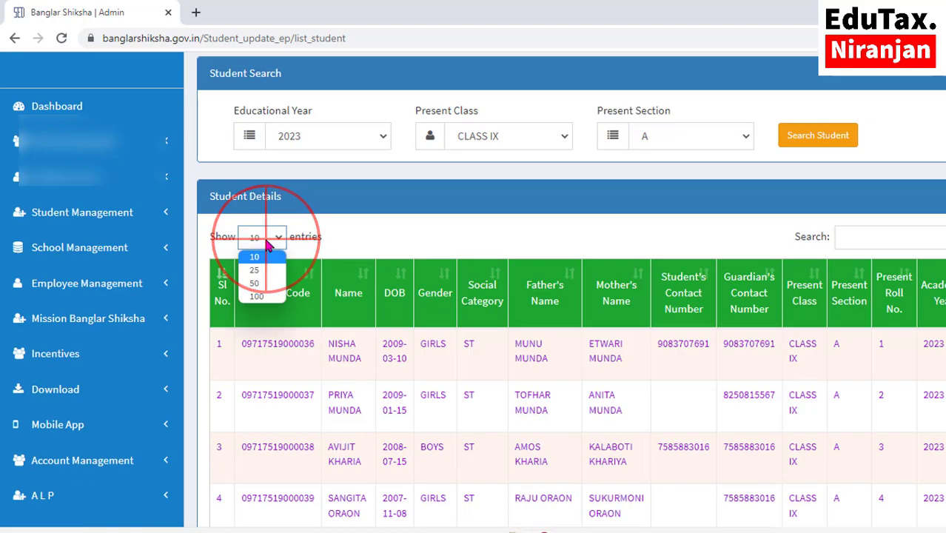
{"action": "left_click", "coordinate": [256, 296]}
Step: Look through the Class IX student rows and their student codes, from the first entries down to serial number 42
{"action": "scroll", "coordinate": [258, 299], "scroll_direction": "down", "scroll_amount": 2}
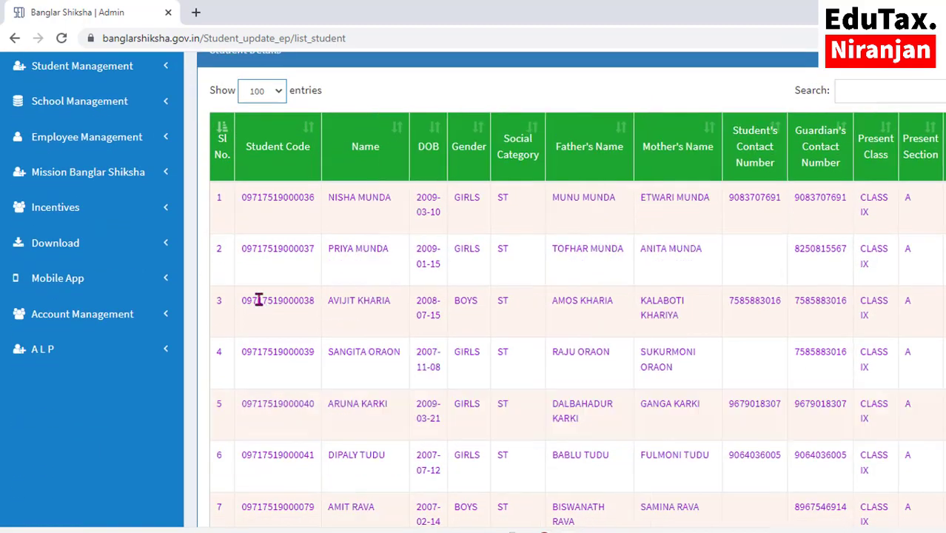
{"action": "scroll", "coordinate": [258, 300], "scroll_direction": "down", "scroll_amount": 8}
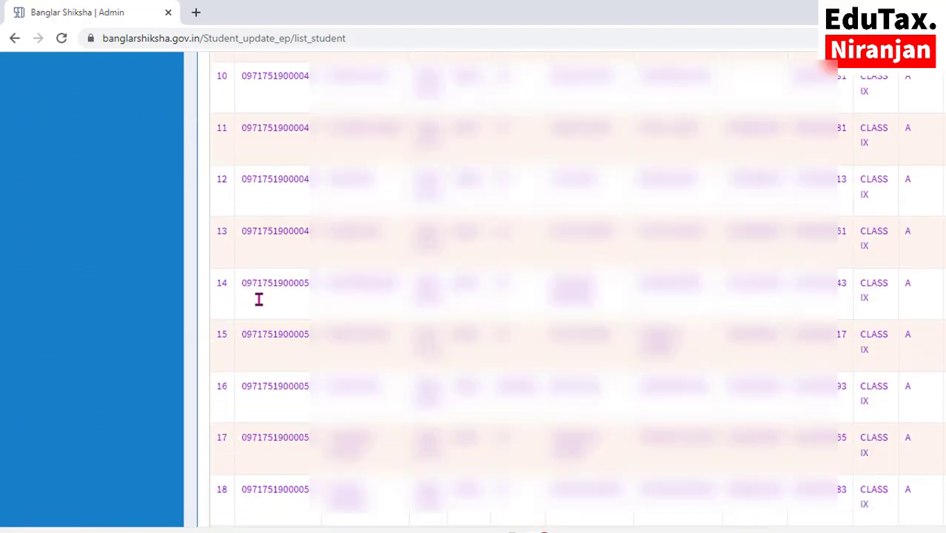
{"action": "scroll", "coordinate": [258, 300], "scroll_direction": "down", "scroll_amount": 5}
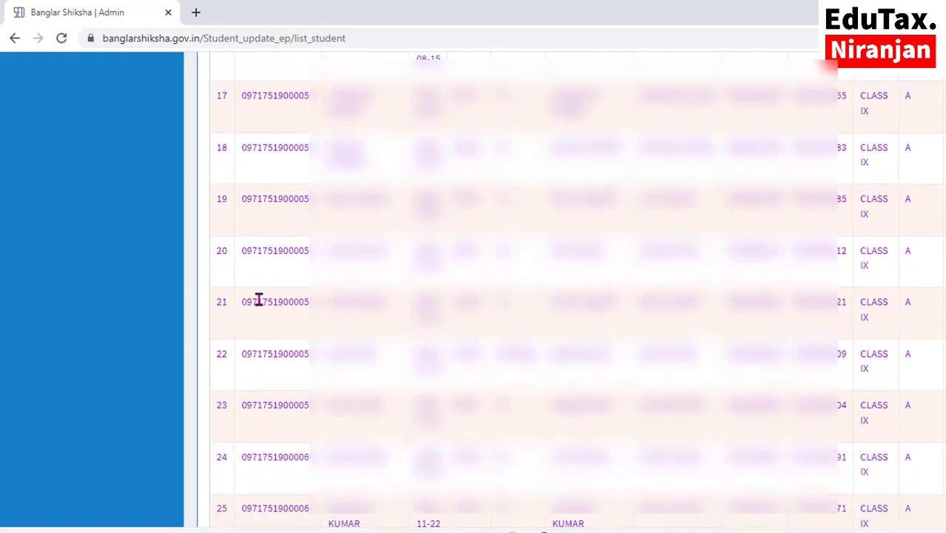
{"action": "scroll", "coordinate": [258, 299], "scroll_direction": "down", "scroll_amount": 9}
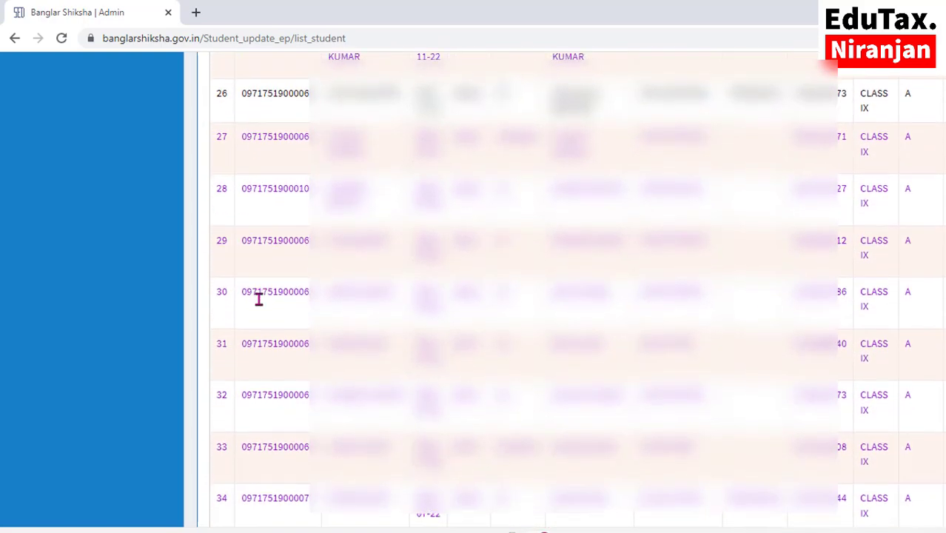
{"action": "scroll", "coordinate": [259, 300], "scroll_direction": "down", "scroll_amount": 7}
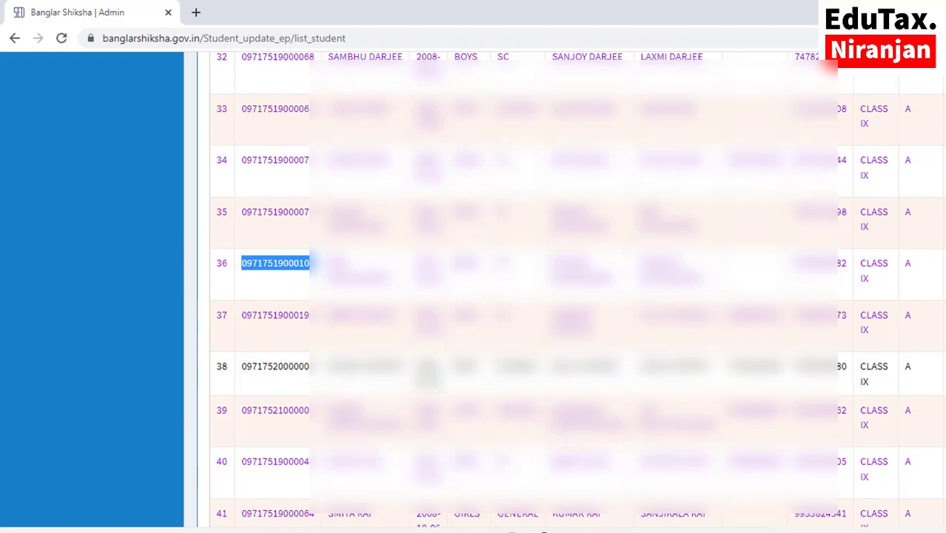
{"action": "scroll", "coordinate": [269, 318], "scroll_direction": "up", "scroll_amount": 10}
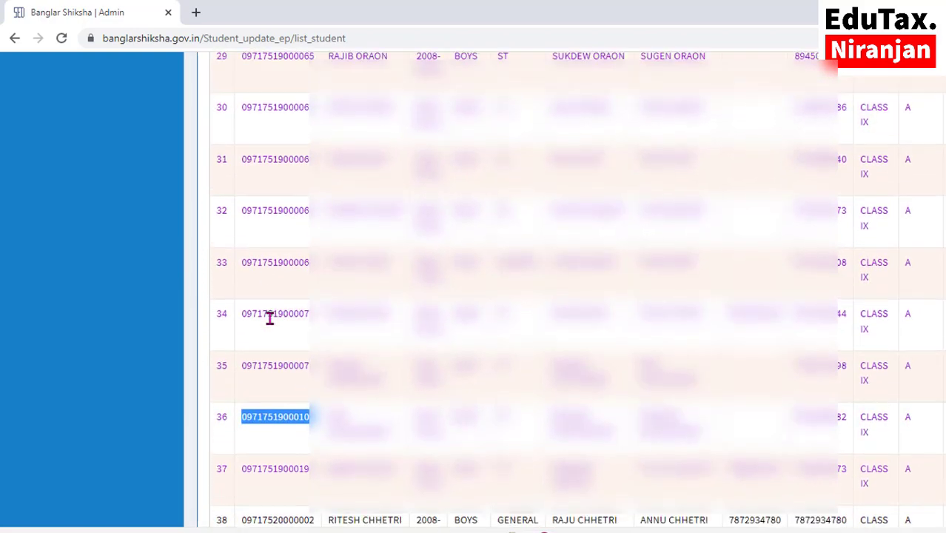
{"action": "scroll", "coordinate": [269, 318], "scroll_direction": "up", "scroll_amount": 10}
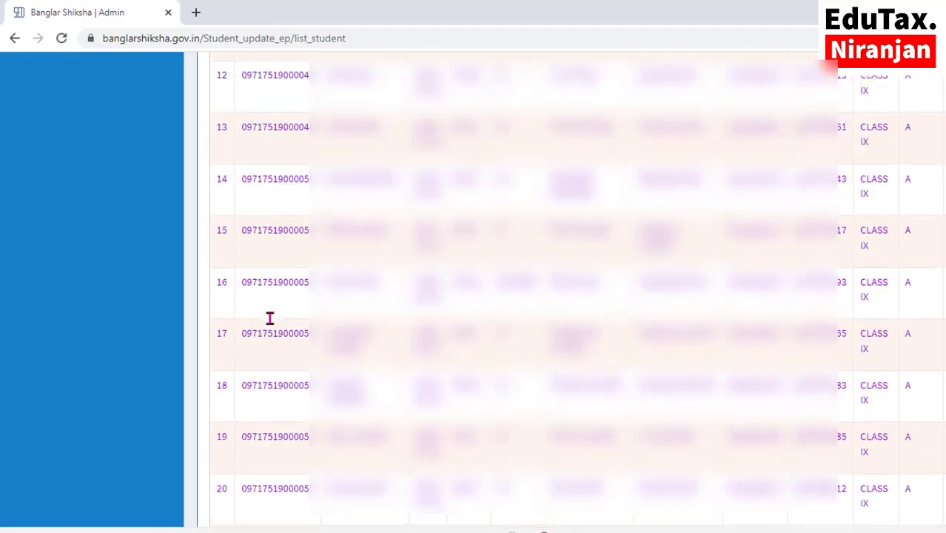
{"action": "scroll", "coordinate": [270, 319], "scroll_direction": "up", "scroll_amount": 2}
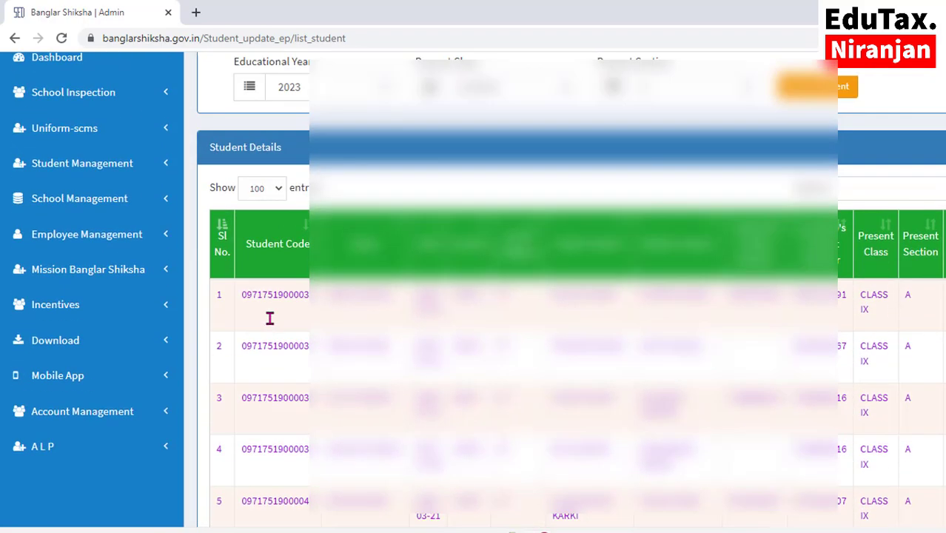
{"action": "scroll", "coordinate": [305, 297], "scroll_direction": "down", "scroll_amount": 8}
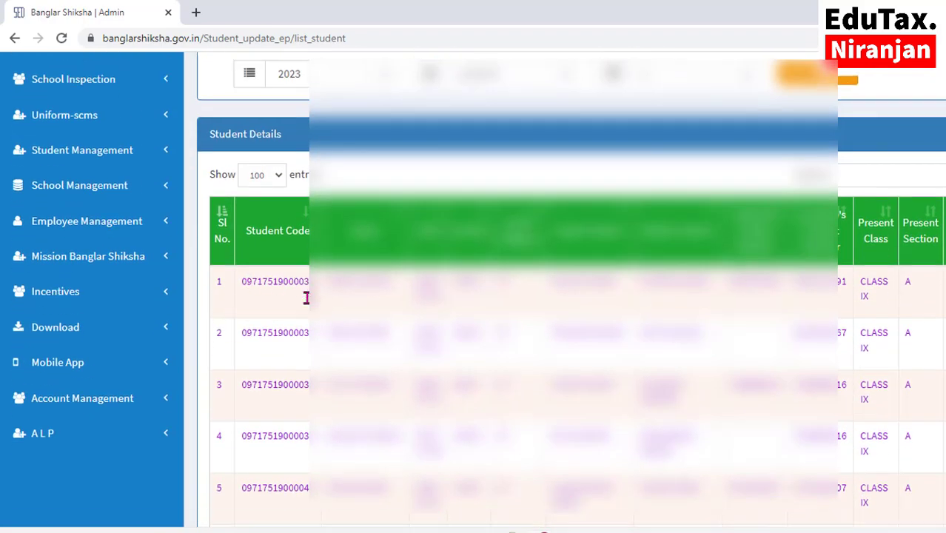
{"action": "scroll", "coordinate": [306, 298], "scroll_direction": "down", "scroll_amount": 10}
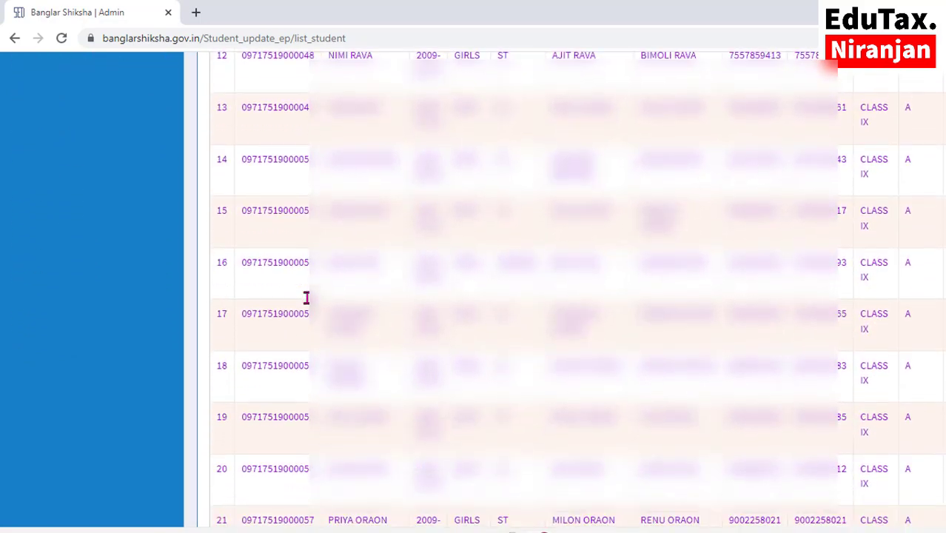
{"action": "scroll", "coordinate": [306, 298], "scroll_direction": "down", "scroll_amount": 6}
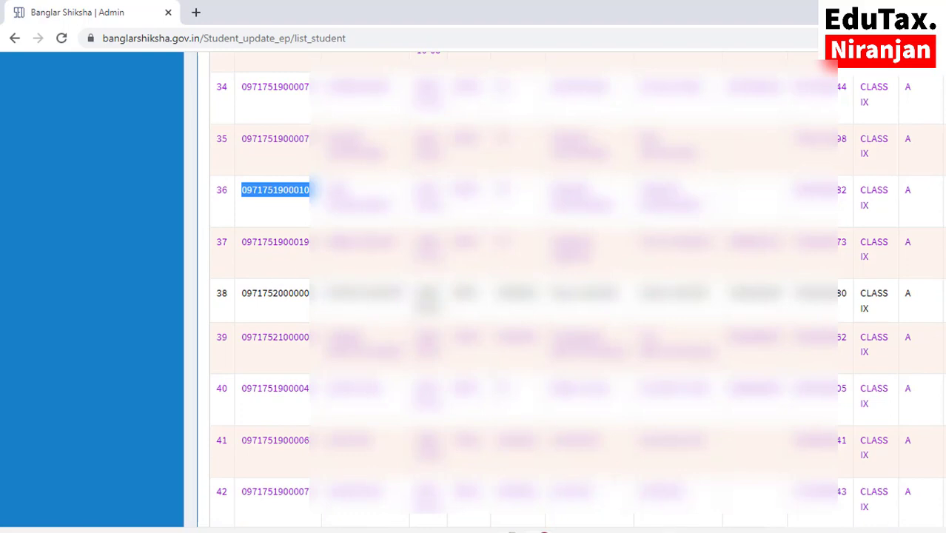
Step: Switch to the Notepad notes and copy the student code noted beside number 36
{"action": "left_click", "coordinate": [602, 527]}
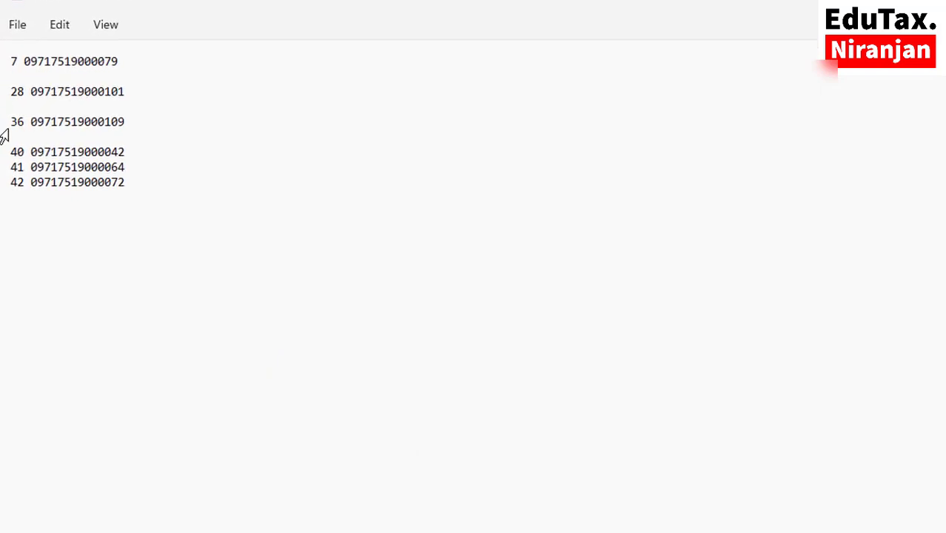
{"action": "left_click_drag", "start_coordinate": [28, 123], "coordinate": [166, 123]}
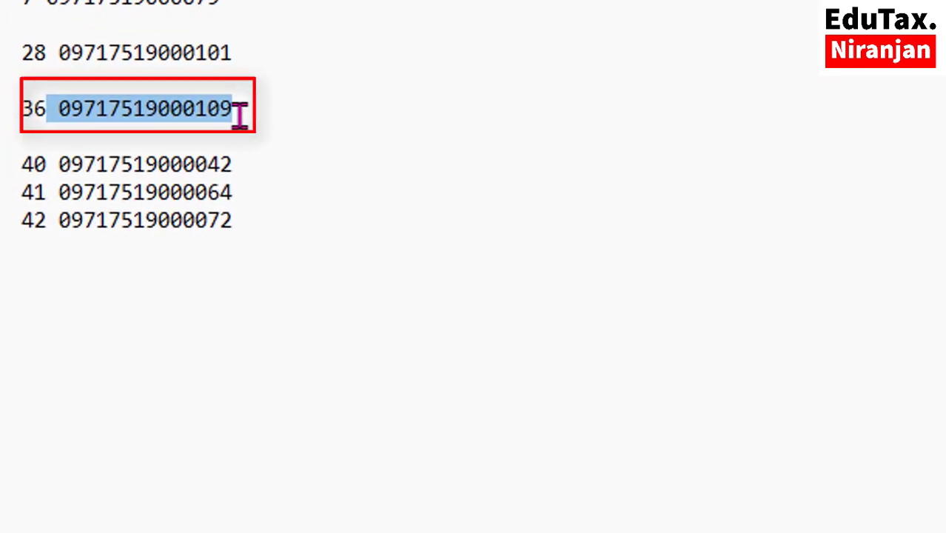
{"action": "right_click", "coordinate": [213, 121]}
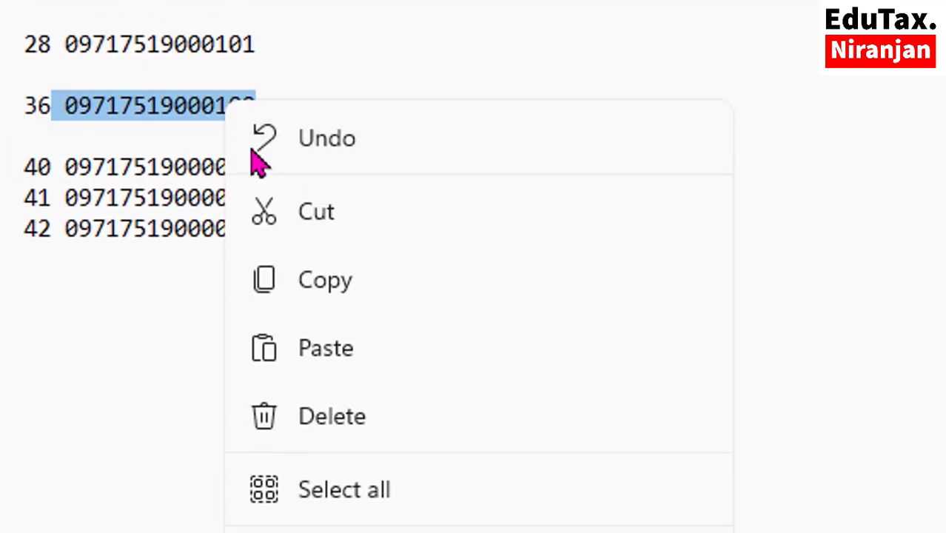
{"action": "left_click", "coordinate": [334, 295]}
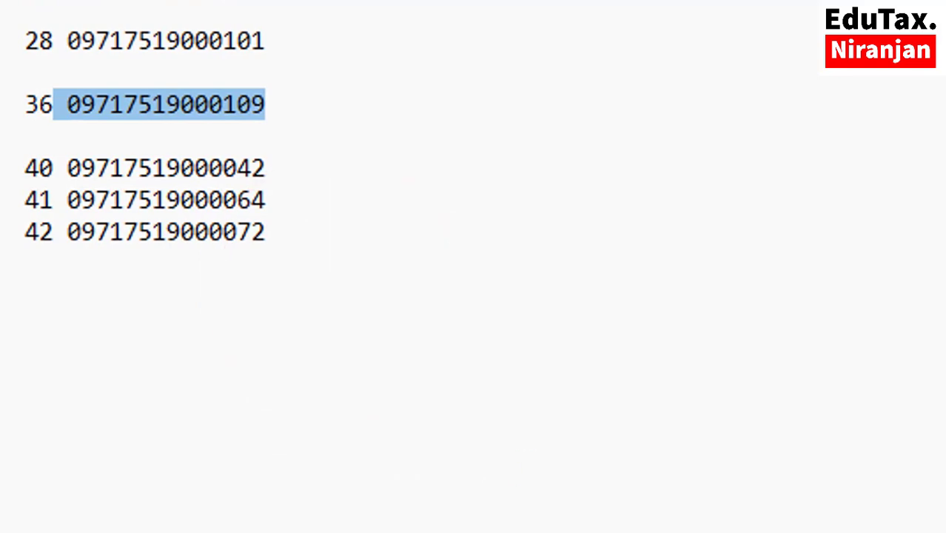
Step: Return to the browser's student list and examine the Present Roll No. column across the Class IX rows
{"action": "left_click", "coordinate": [534, 526]}
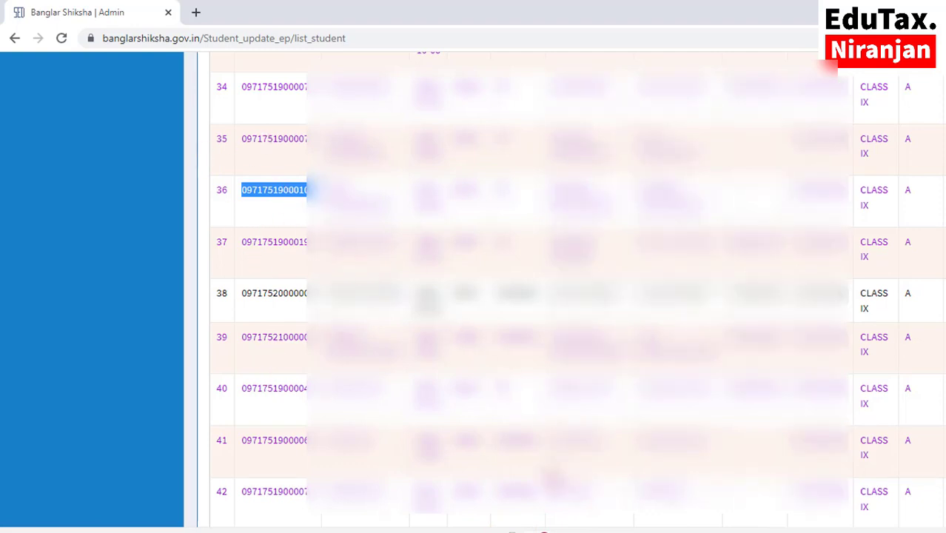
{"action": "scroll", "coordinate": [554, 444], "scroll_direction": "down", "scroll_amount": 3}
{"action": "left_click_drag", "start_coordinate": [580, 441], "coordinate": [615, 438]}
{"action": "scroll", "coordinate": [724, 355], "scroll_direction": "up", "scroll_amount": 3}
{"action": "scroll", "coordinate": [724, 355], "scroll_direction": "up", "scroll_amount": 1}
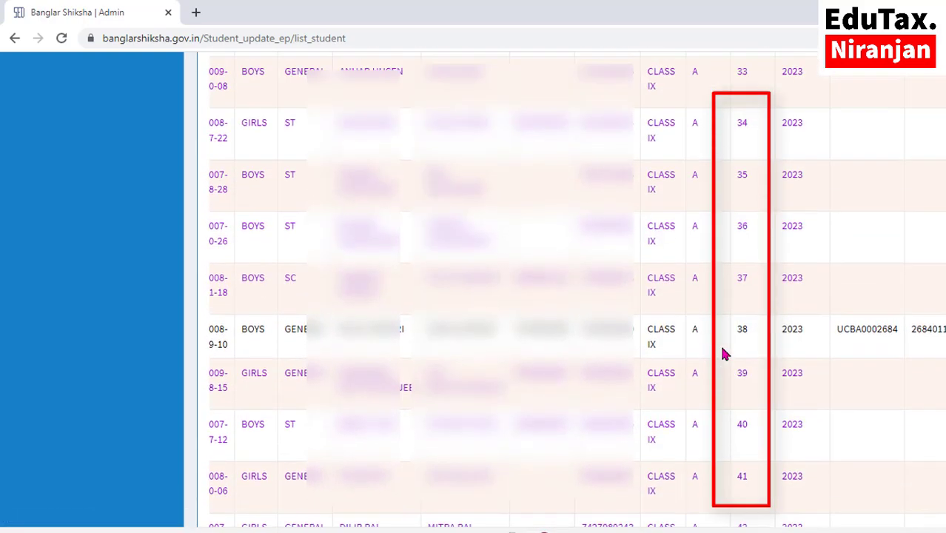
{"action": "scroll", "coordinate": [724, 356], "scroll_direction": "up", "scroll_amount": 8}
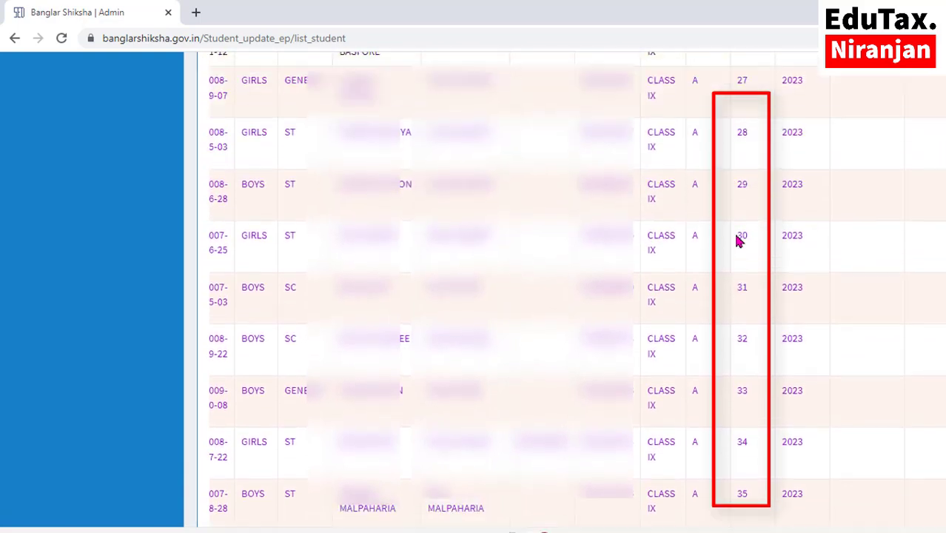
{"action": "scroll", "coordinate": [737, 240], "scroll_direction": "up", "scroll_amount": 20}
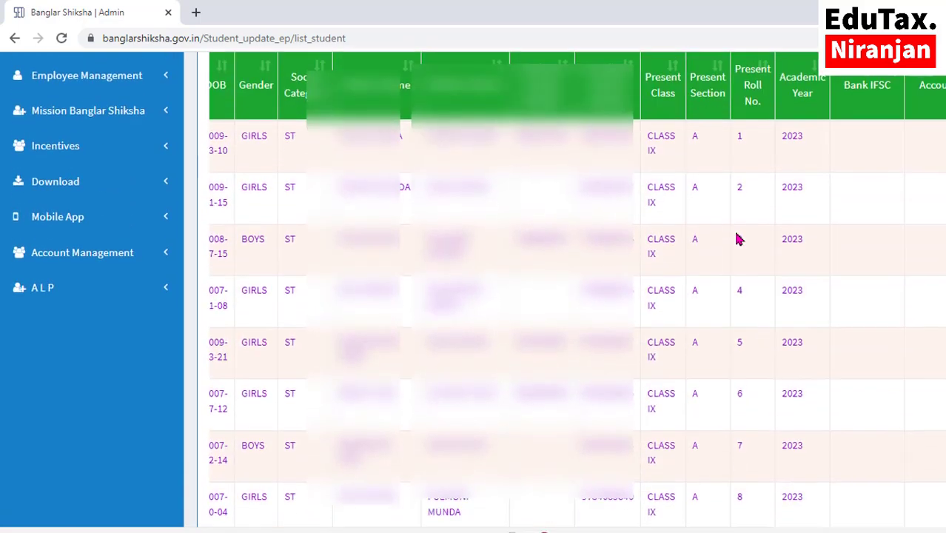
{"action": "scroll", "coordinate": [739, 327], "scroll_direction": "down", "scroll_amount": 8}
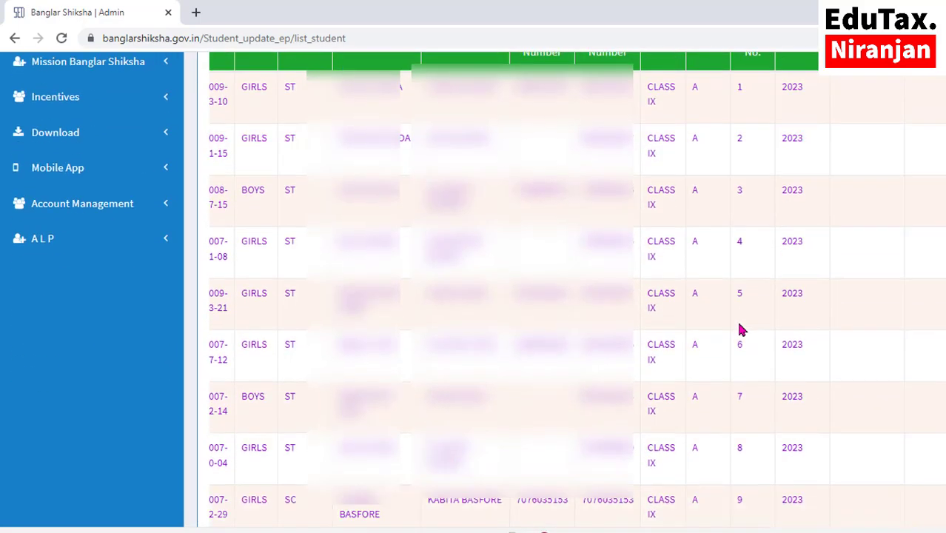
{"action": "scroll", "coordinate": [741, 328], "scroll_direction": "down", "scroll_amount": 12}
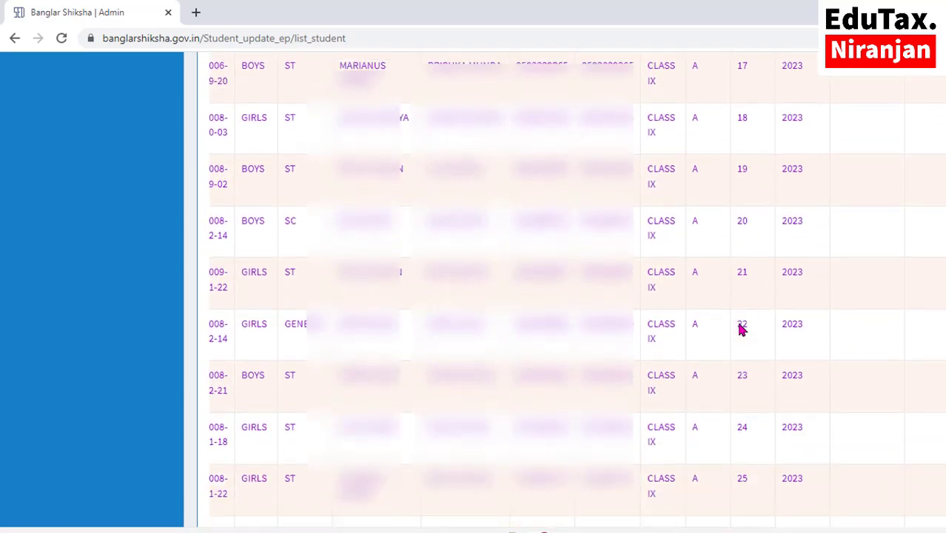
{"action": "scroll", "coordinate": [741, 329], "scroll_direction": "down", "scroll_amount": 2}
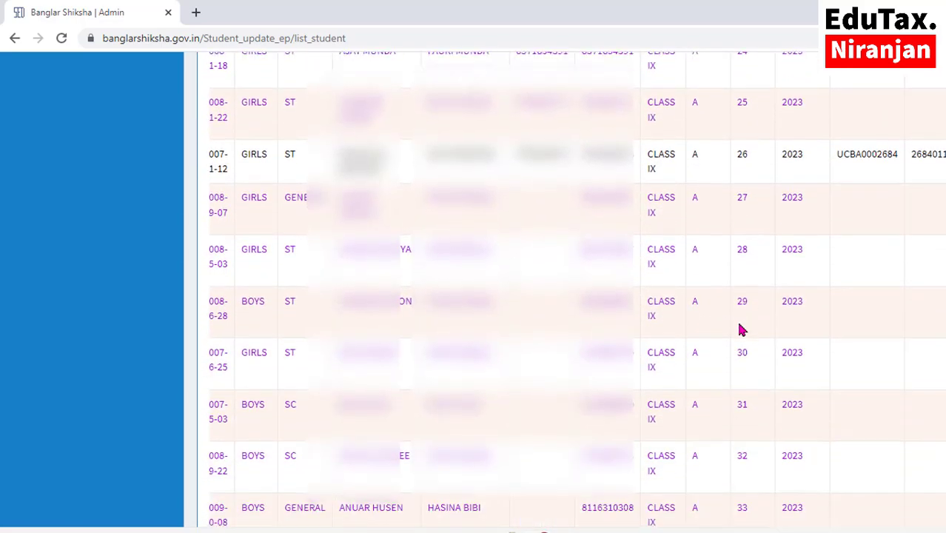
Step: Collapse the navigation sidebar and check the roll numbers down to the rows around 34 to 43
{"action": "left_click", "coordinate": [205, 78]}
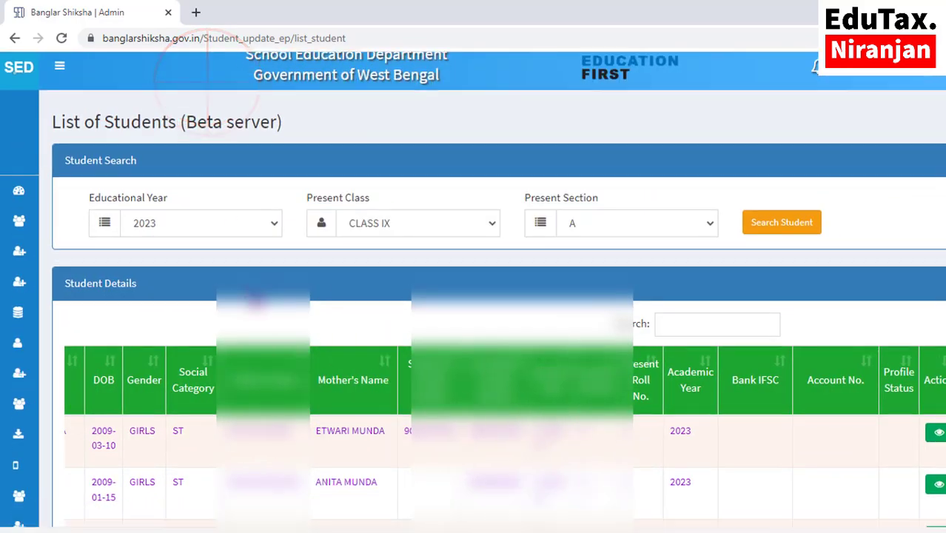
{"action": "scroll", "coordinate": [254, 300], "scroll_direction": "down", "scroll_amount": 10}
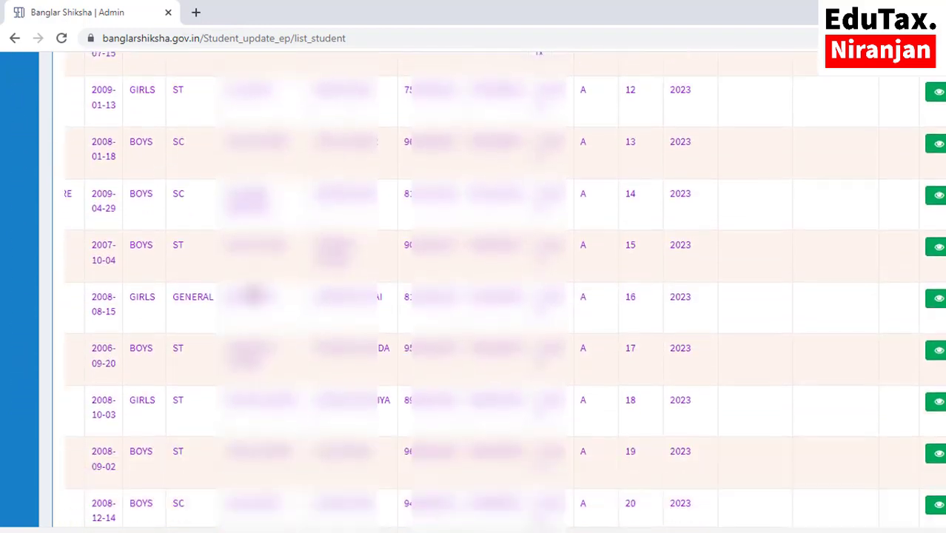
{"action": "scroll", "coordinate": [252, 294], "scroll_direction": "down", "scroll_amount": 10}
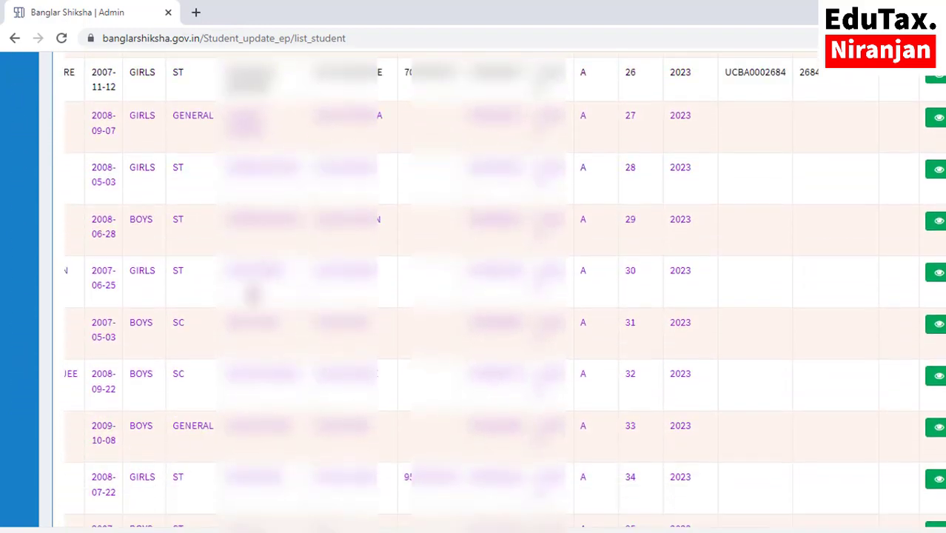
{"action": "scroll", "coordinate": [254, 300], "scroll_direction": "down", "scroll_amount": 5}
{"action": "scroll", "coordinate": [610, 259], "scroll_direction": "up", "scroll_amount": 1}
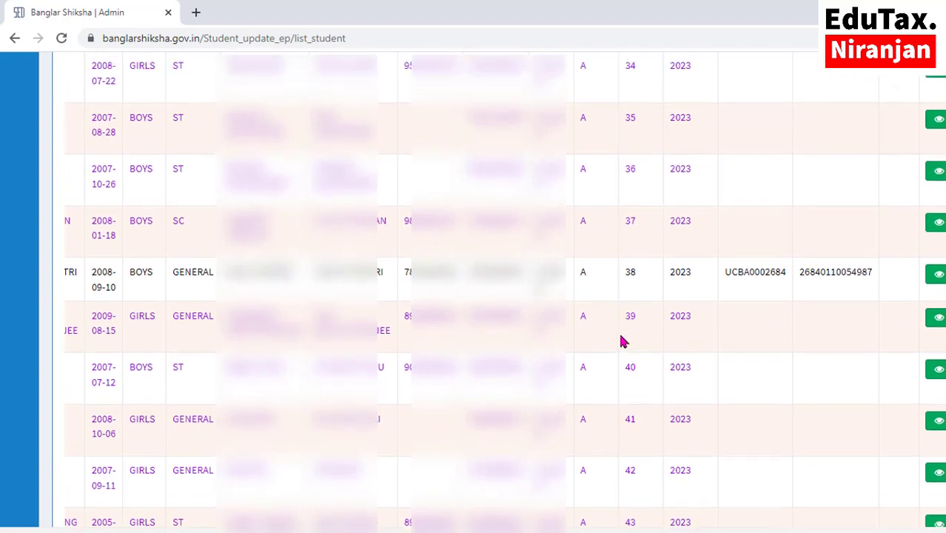
Step: Check the student code and roll number in the Class IX row with serial number 36
{"action": "scroll", "coordinate": [607, 378], "scroll_direction": "down", "scroll_amount": 2}
{"action": "scroll", "coordinate": [766, 216], "scroll_direction": "up", "scroll_amount": 3}
{"action": "scroll", "coordinate": [766, 217], "scroll_direction": "left", "scroll_amount": 3}
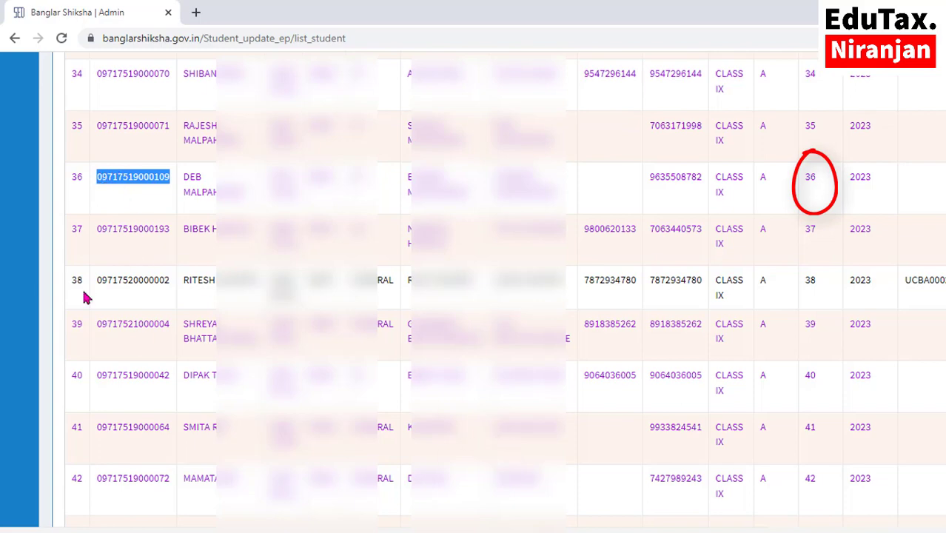
Step: Open the Student's Profile Edit / Download page under Student Management and collapse the navigation sidebar
{"action": "scroll", "coordinate": [2, 263], "scroll_direction": "up", "scroll_amount": 13}
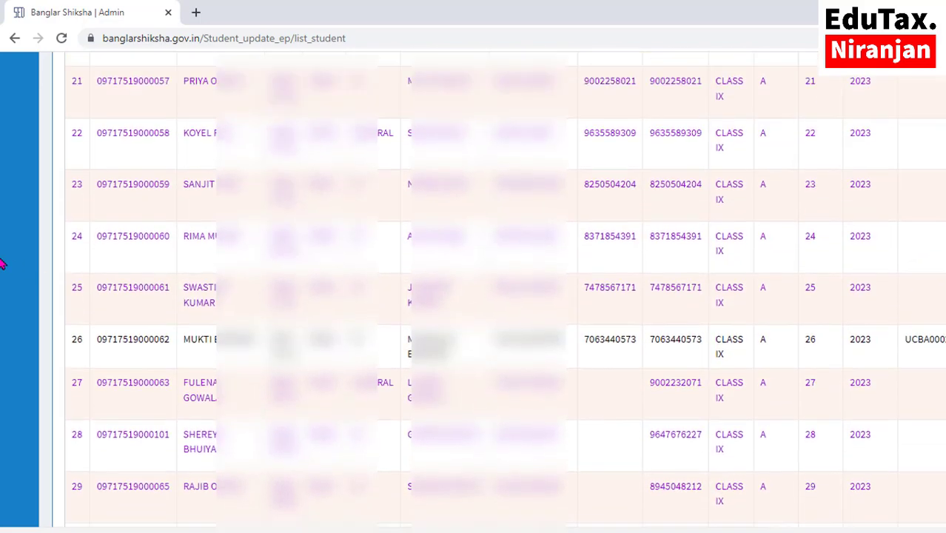
{"action": "scroll", "coordinate": [2, 263], "scroll_direction": "up", "scroll_amount": 15}
{"action": "scroll", "coordinate": [141, 299], "scroll_direction": "left", "scroll_amount": 2}
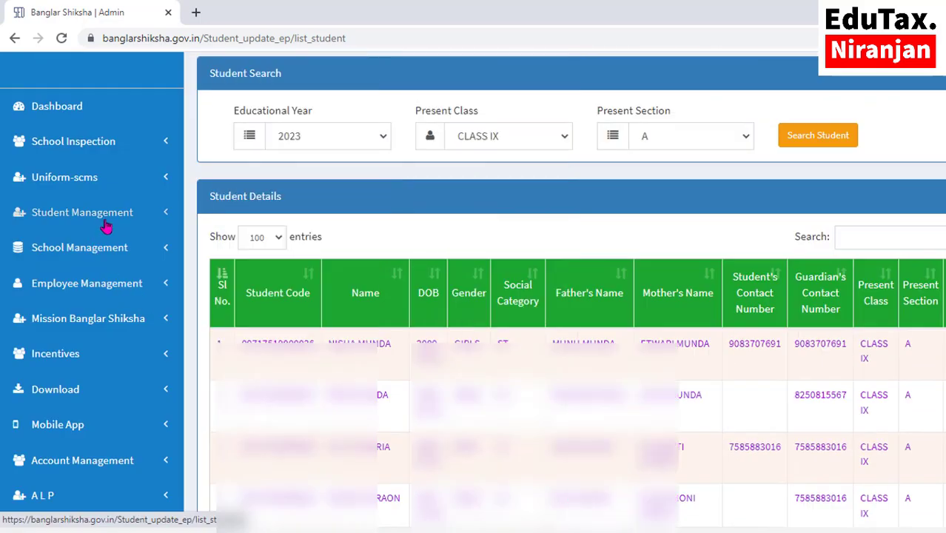
{"action": "scroll", "coordinate": [106, 226], "scroll_direction": "down", "scroll_amount": 1}
{"action": "scroll", "coordinate": [110, 224], "scroll_direction": "up", "scroll_amount": 2}
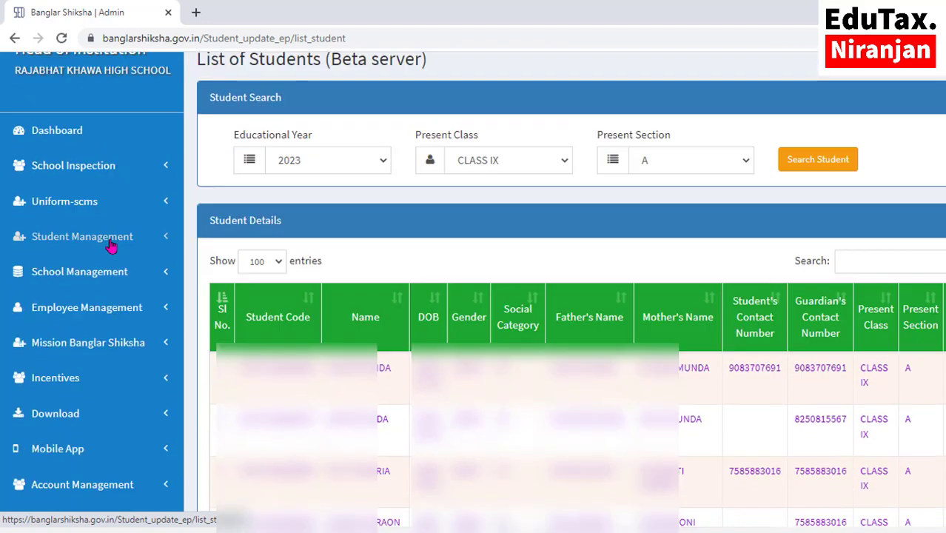
{"action": "left_click", "coordinate": [115, 244]}
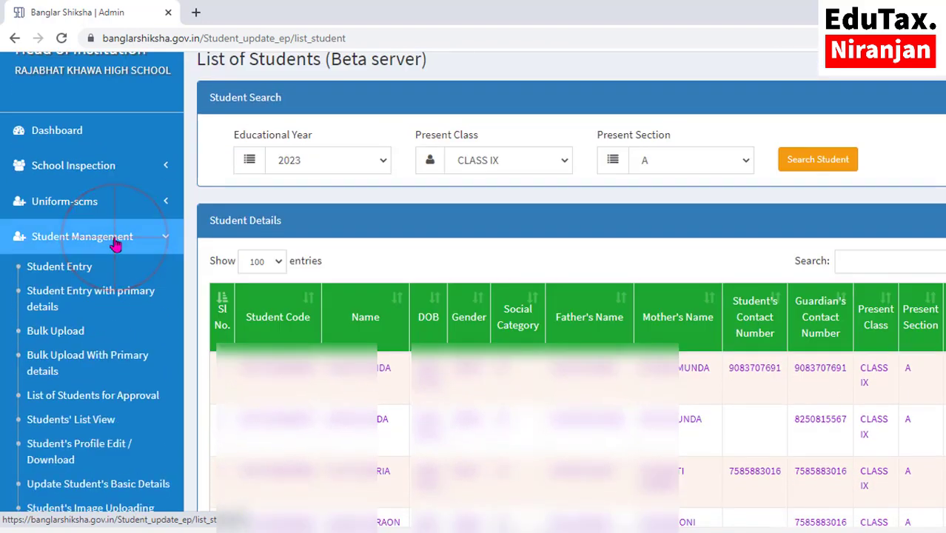
{"action": "scroll", "coordinate": [114, 246], "scroll_direction": "down", "scroll_amount": 1}
{"action": "left_click", "coordinate": [116, 246]}
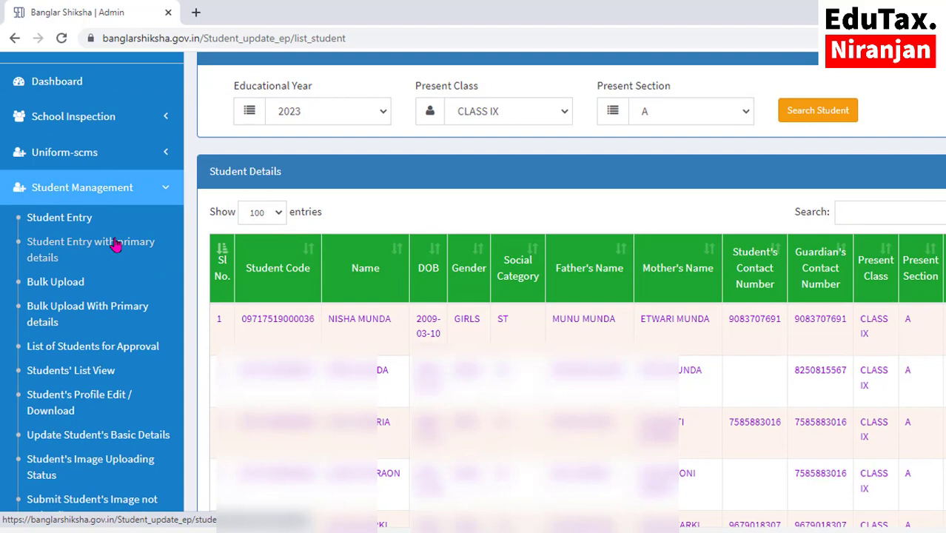
{"action": "scroll", "coordinate": [116, 245], "scroll_direction": "down", "scroll_amount": 1}
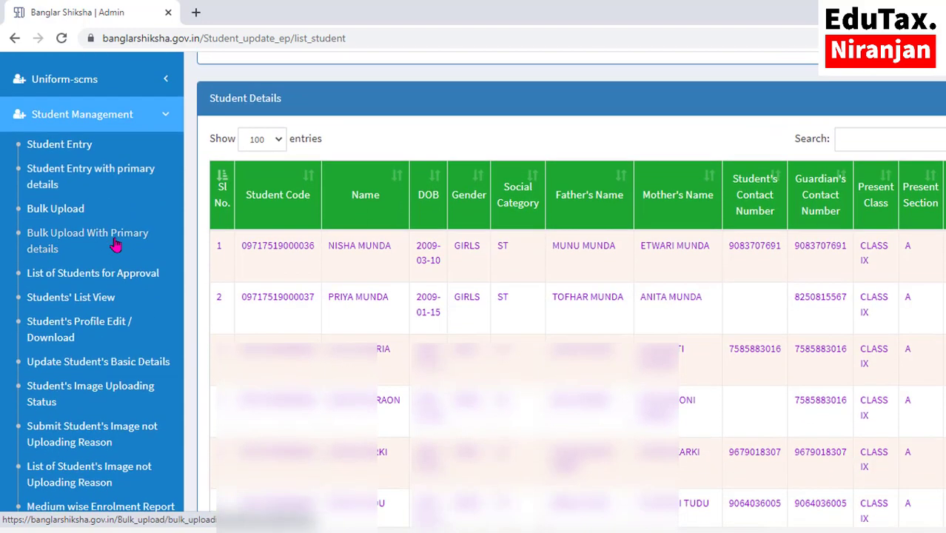
{"action": "scroll", "coordinate": [116, 246], "scroll_direction": "down", "scroll_amount": 1}
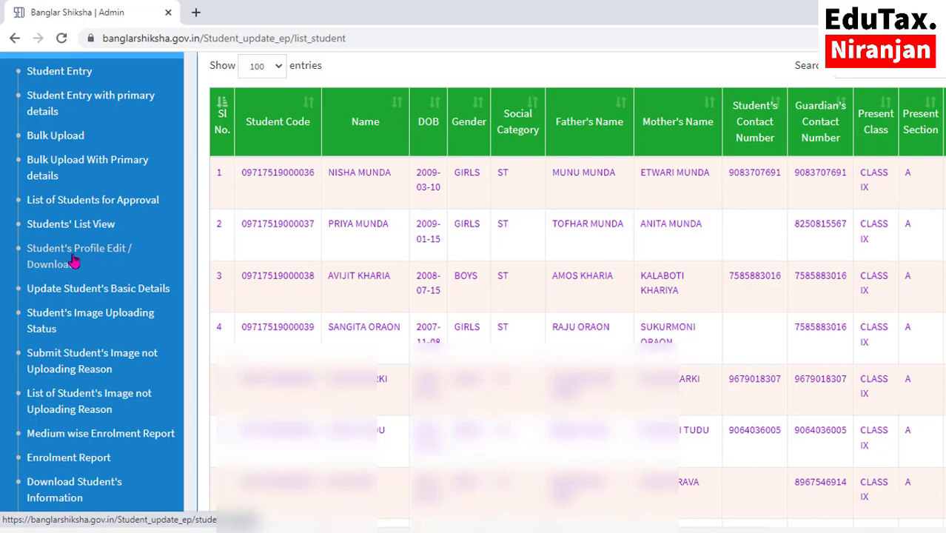
{"action": "left_click", "coordinate": [103, 256]}
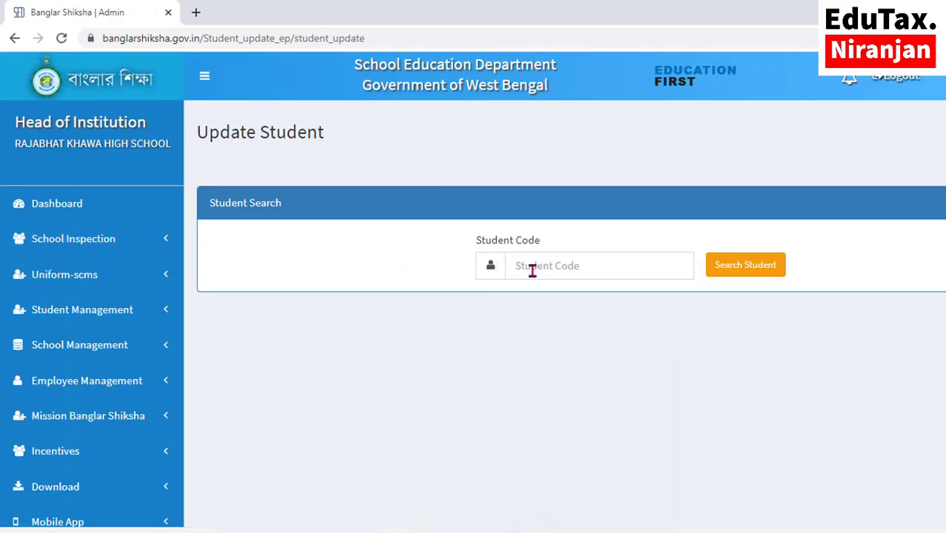
{"action": "left_click", "coordinate": [207, 79]}
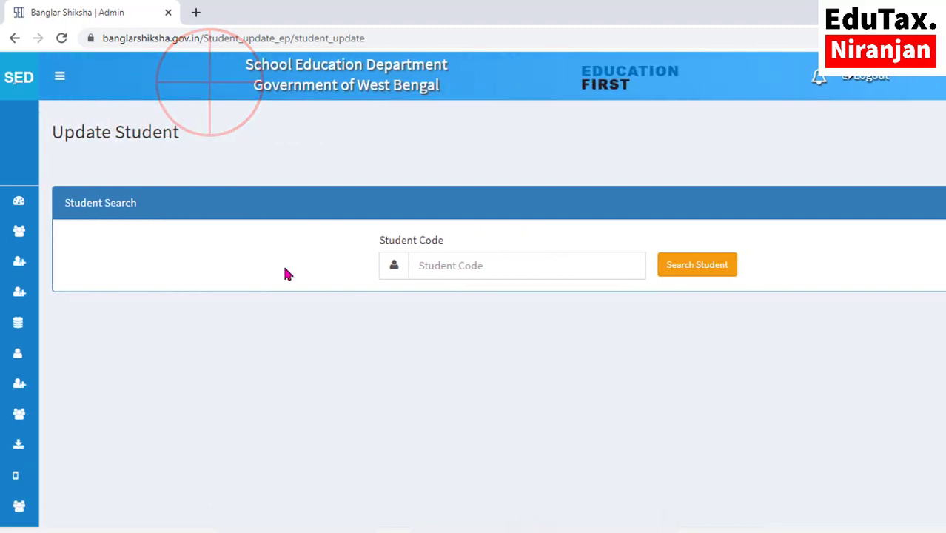
Step: Try to search for the student with the code already copied from the Notepad notes
{"action": "left_click", "coordinate": [597, 483]}
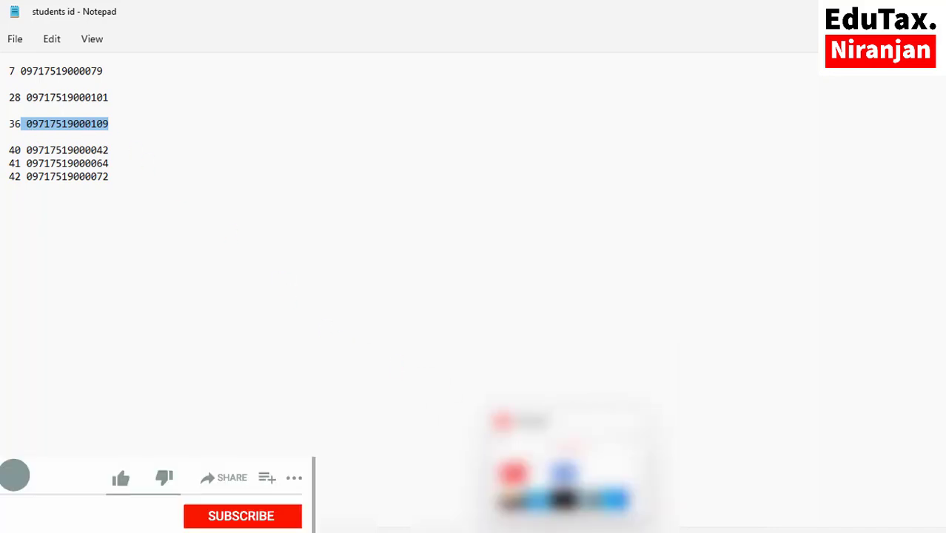
{"action": "left_click", "coordinate": [511, 525]}
{"action": "left_click", "coordinate": [442, 265]}
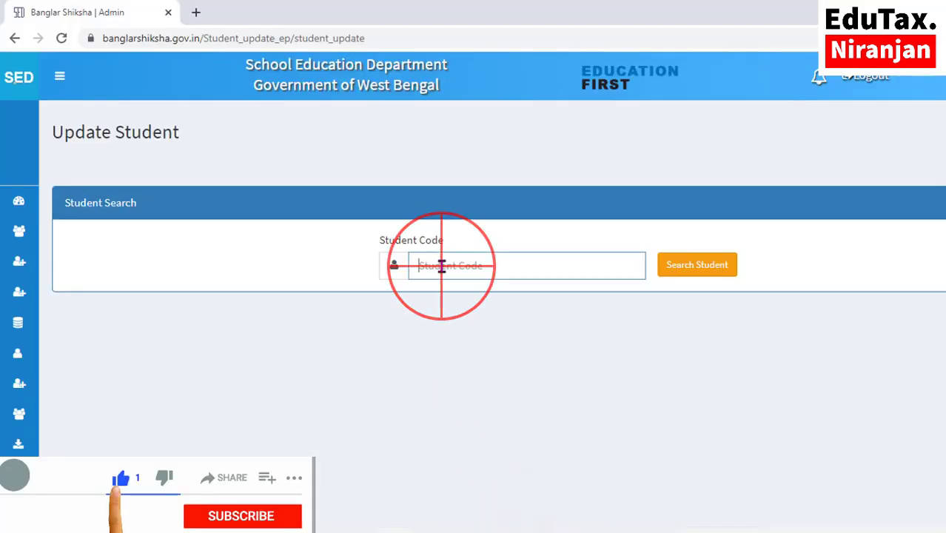
{"action": "key", "text": "ctrl+v"}
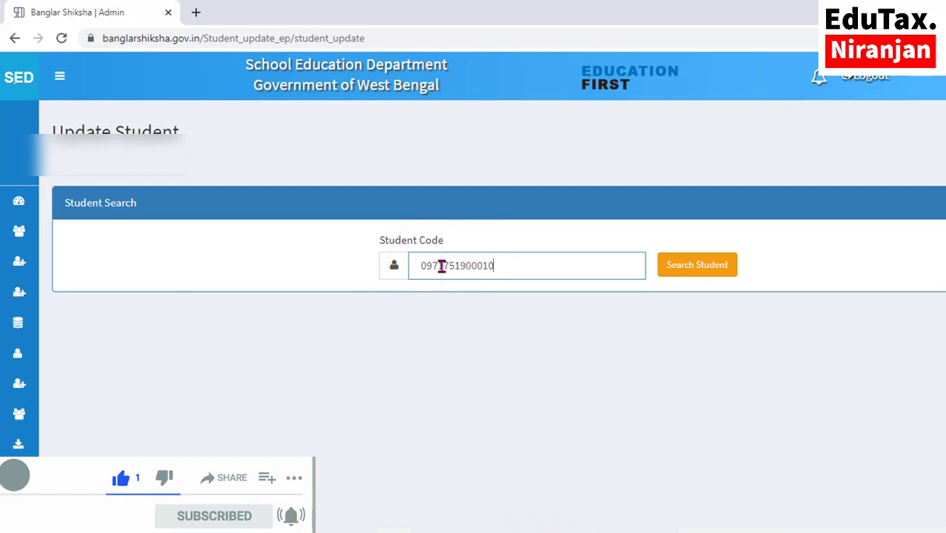
{"action": "left_click", "coordinate": [711, 275]}
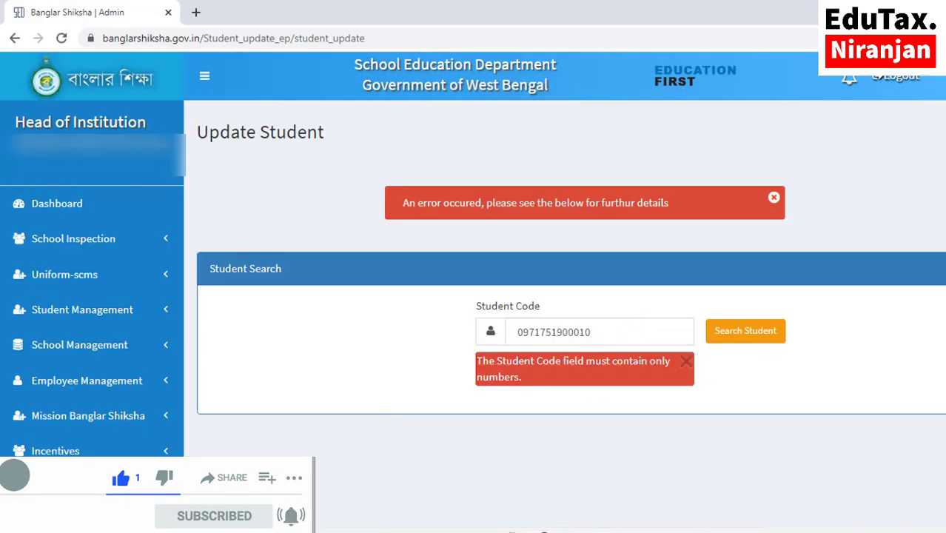
Step: Switch to the Notepad notes and copy only the student code beside number 36, without its leading space
{"action": "left_click", "coordinate": [585, 528]}
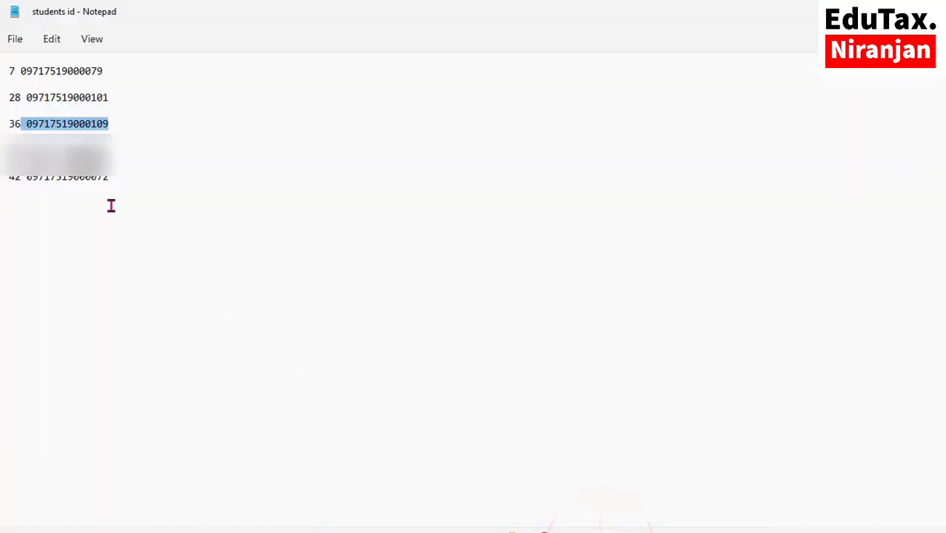
{"action": "left_click", "coordinate": [164, 144]}
{"action": "left_click_drag", "start_coordinate": [25, 125], "coordinate": [100, 126]}
{"action": "right_click", "coordinate": [101, 129]}
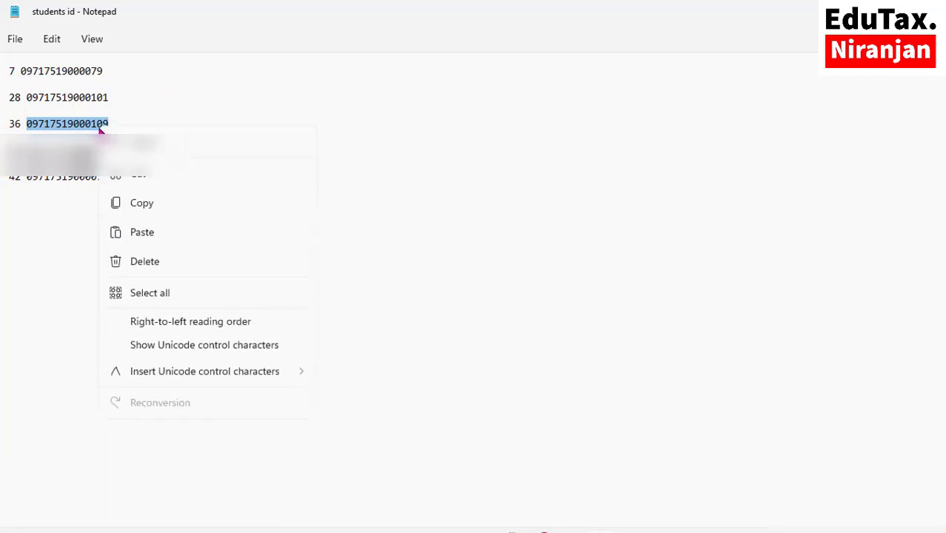
{"action": "left_click", "coordinate": [147, 208]}
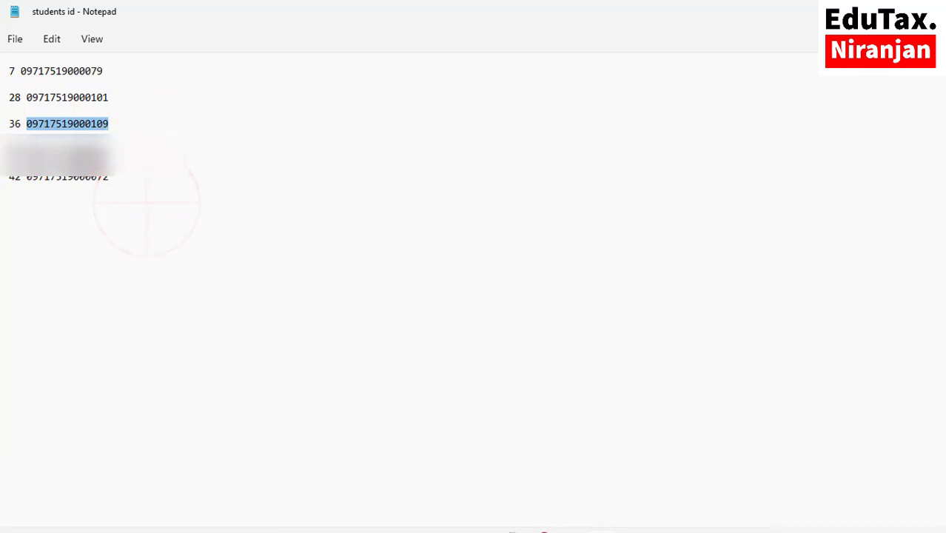
Step: Return to the browser, replace the Student Code entry with the copied code and search for the student
{"action": "left_click", "coordinate": [538, 528]}
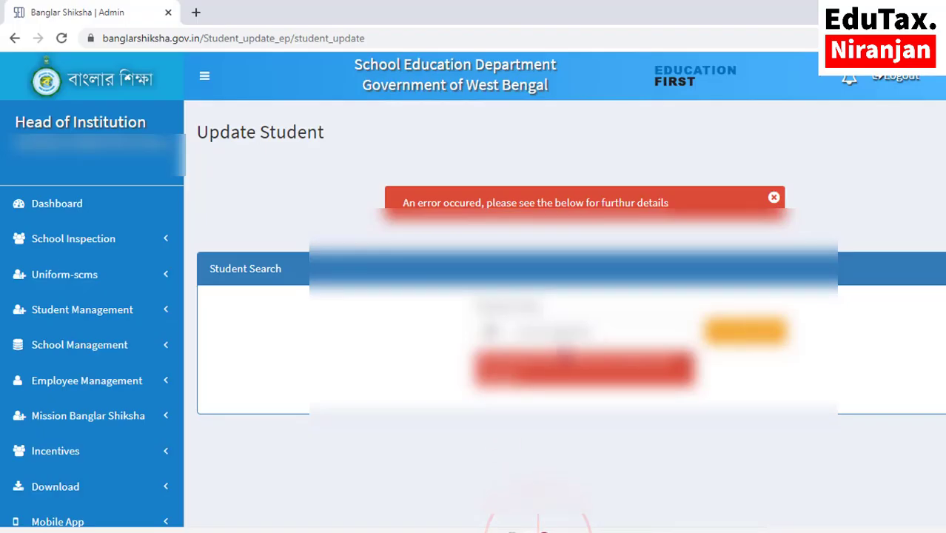
{"action": "left_click", "coordinate": [599, 330]}
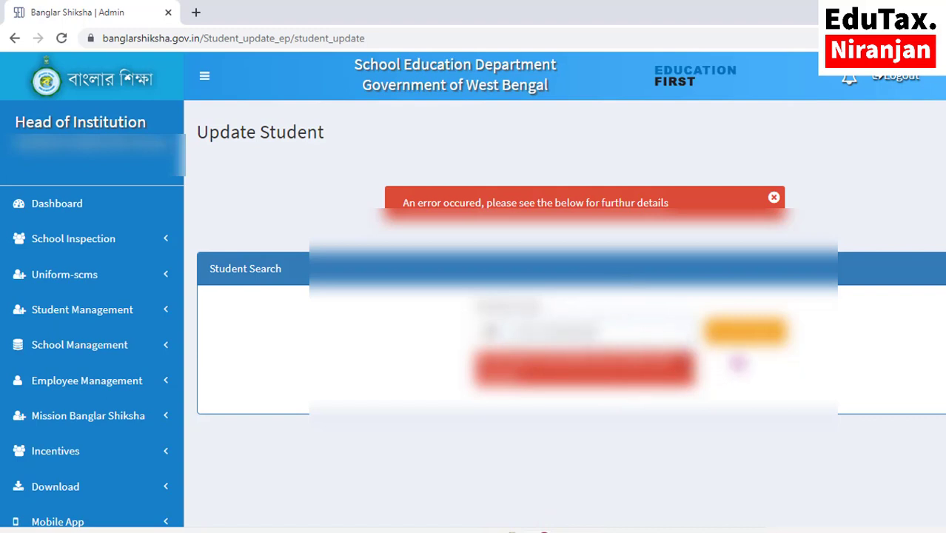
{"action": "left_click", "coordinate": [743, 333]}
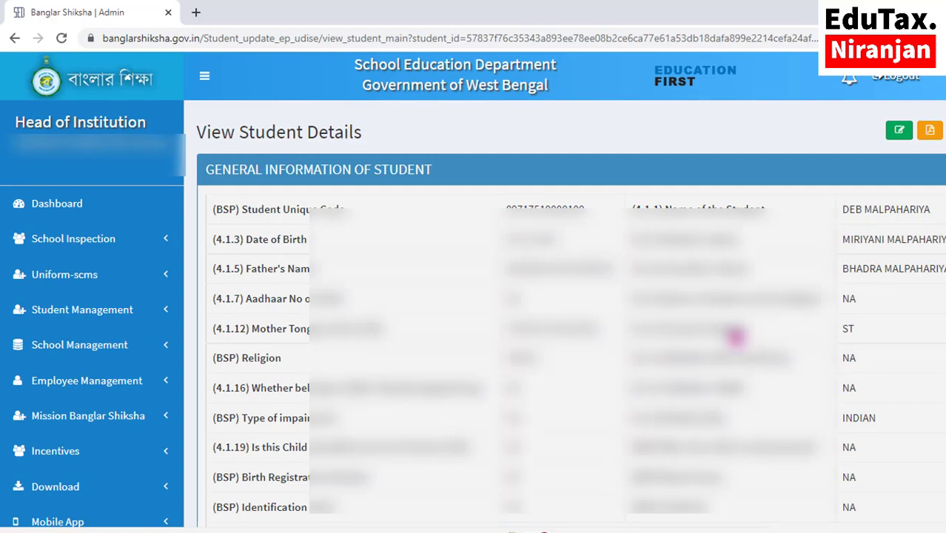
Step: Open the found student's details for editing and collapse the navigation sidebar on the edit form
{"action": "left_click", "coordinate": [205, 78]}
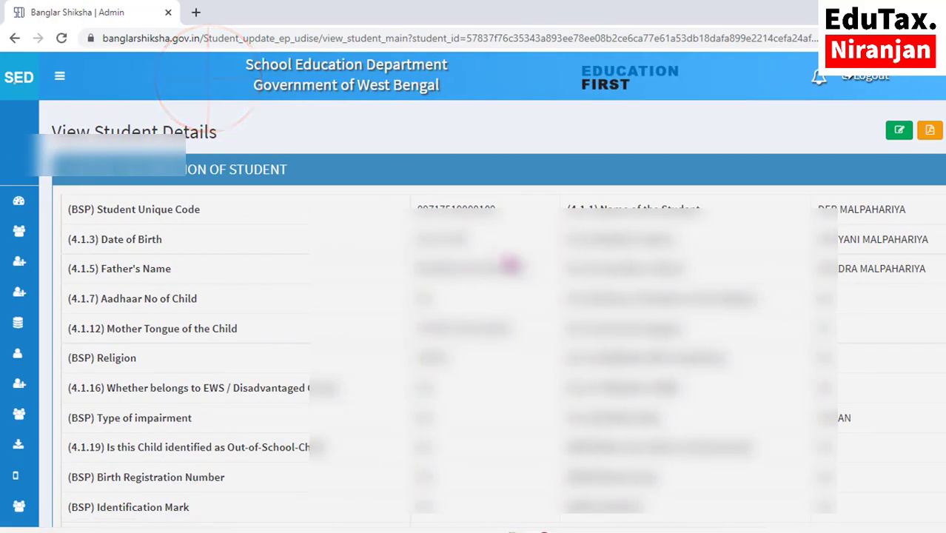
{"action": "left_click", "coordinate": [900, 130]}
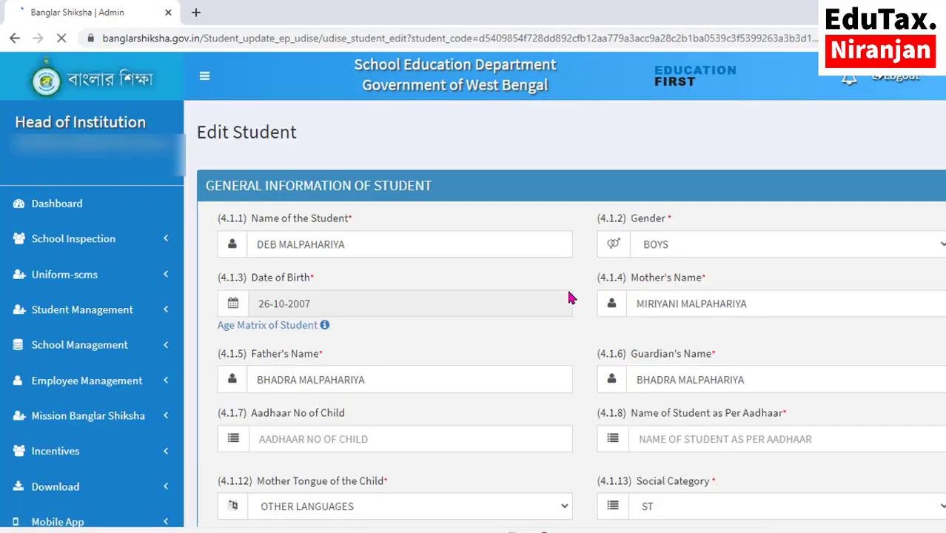
{"action": "left_click", "coordinate": [205, 76]}
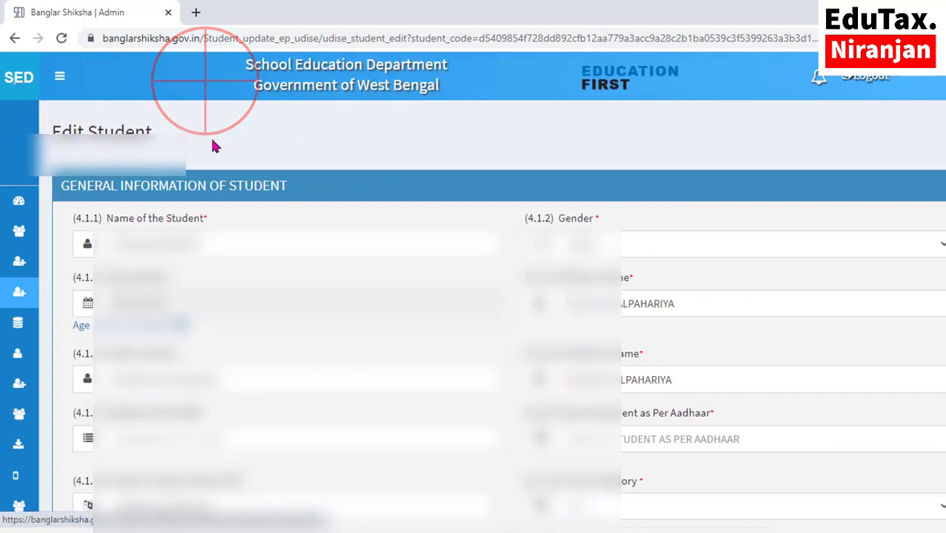
Step: Review the student's, mother's, father's and guardian's name fields in the general information section
{"action": "left_click", "coordinate": [242, 244]}
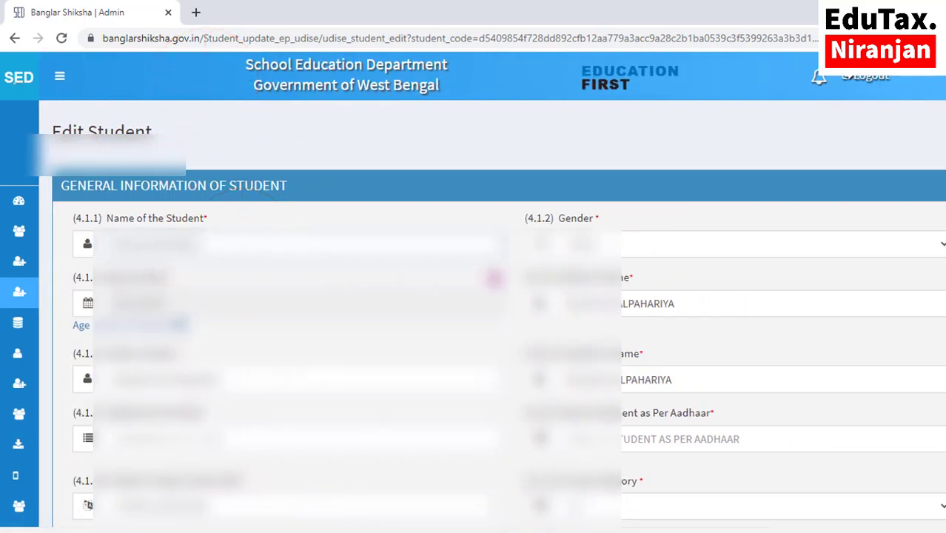
{"action": "scroll", "coordinate": [523, 277], "scroll_direction": "down", "scroll_amount": 1}
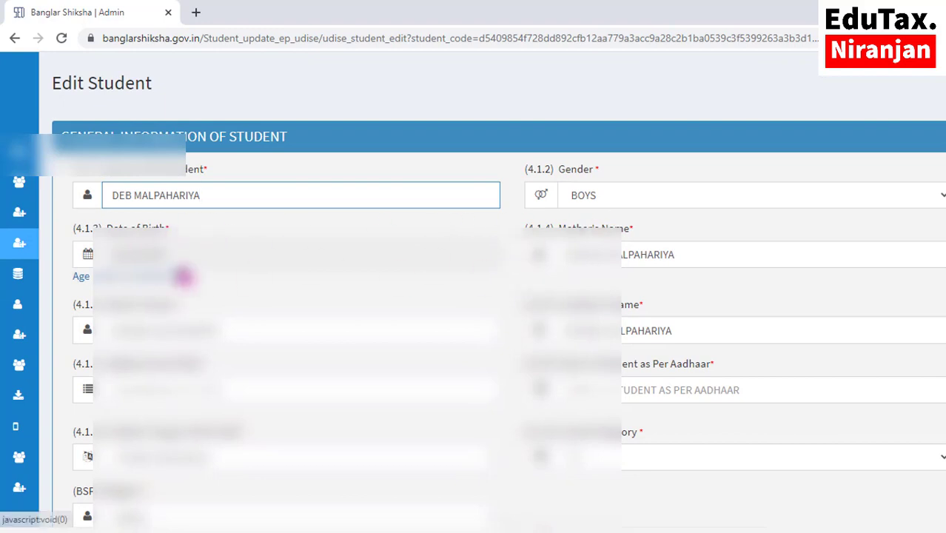
{"action": "scroll", "coordinate": [459, 273], "scroll_direction": "down", "scroll_amount": 2}
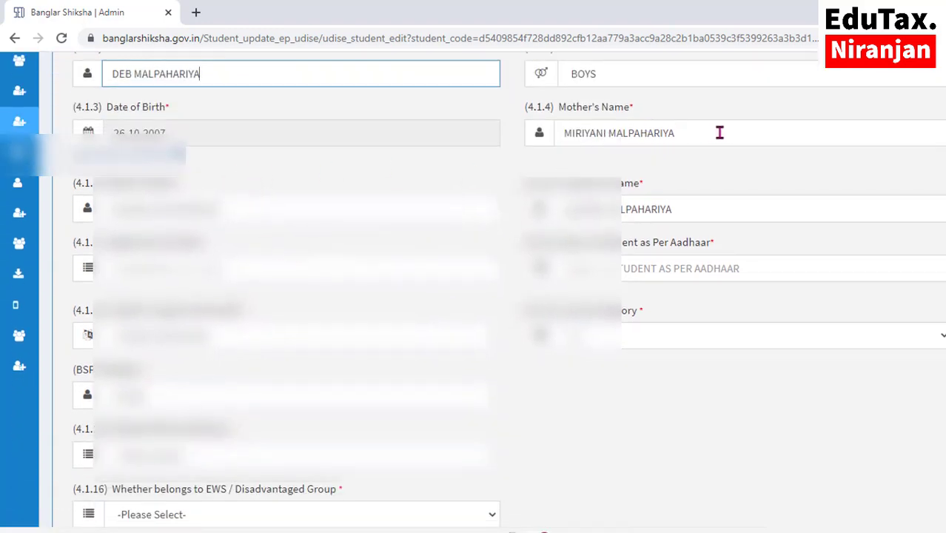
{"action": "left_click", "coordinate": [720, 132]}
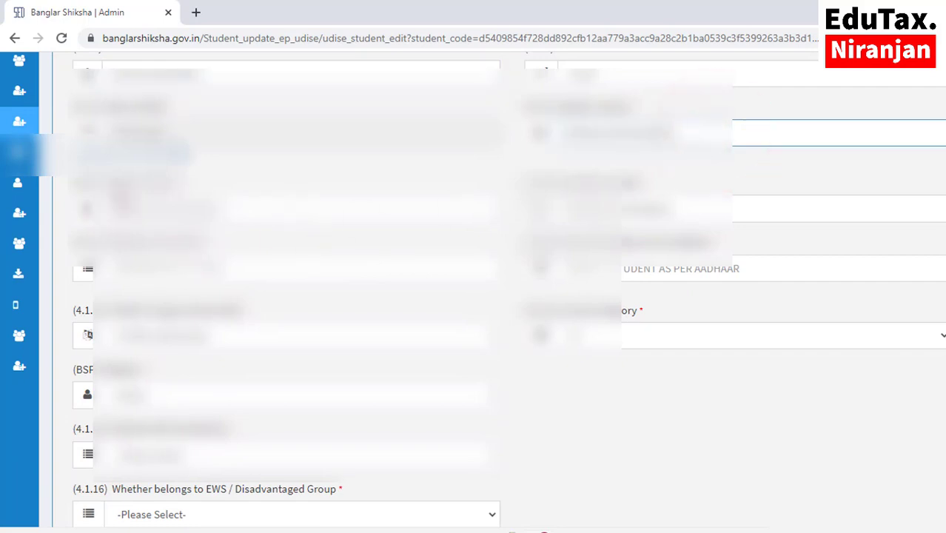
{"action": "left_click", "coordinate": [275, 206]}
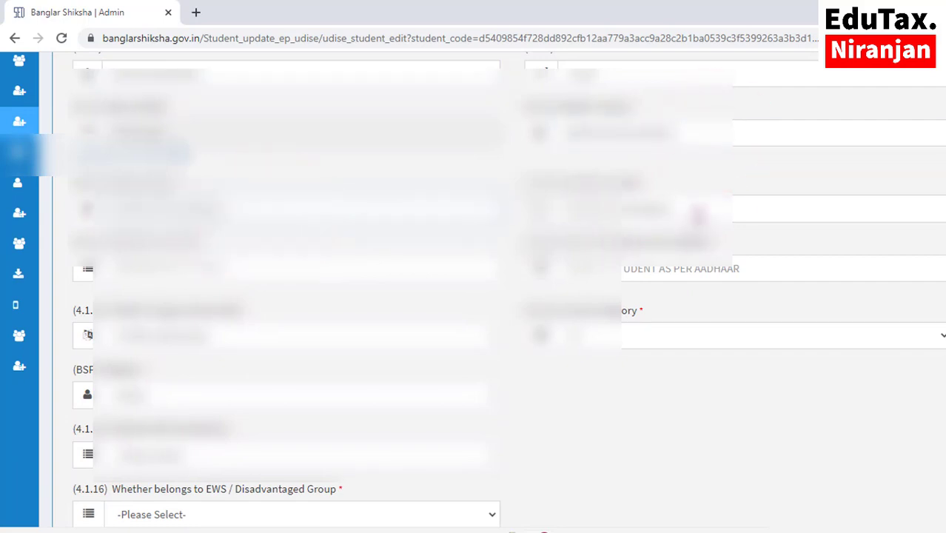
{"action": "left_click", "coordinate": [696, 213]}
{"action": "scroll", "coordinate": [320, 255], "scroll_direction": "down", "scroll_amount": 1}
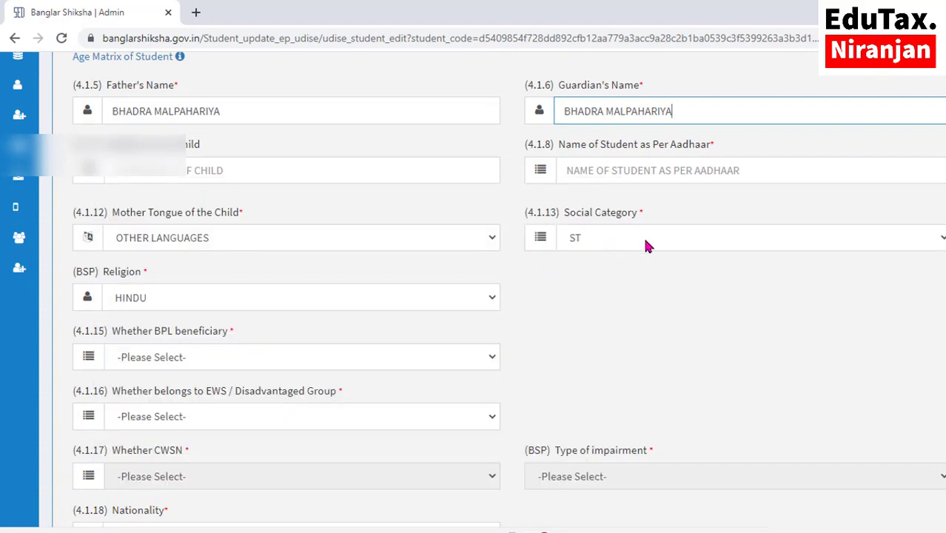
Step: Set both Whether BPL beneficiary and Whether belongs to EWS / Disadvantaged Group to NO
{"action": "scroll", "coordinate": [255, 296], "scroll_direction": "down", "scroll_amount": 1}
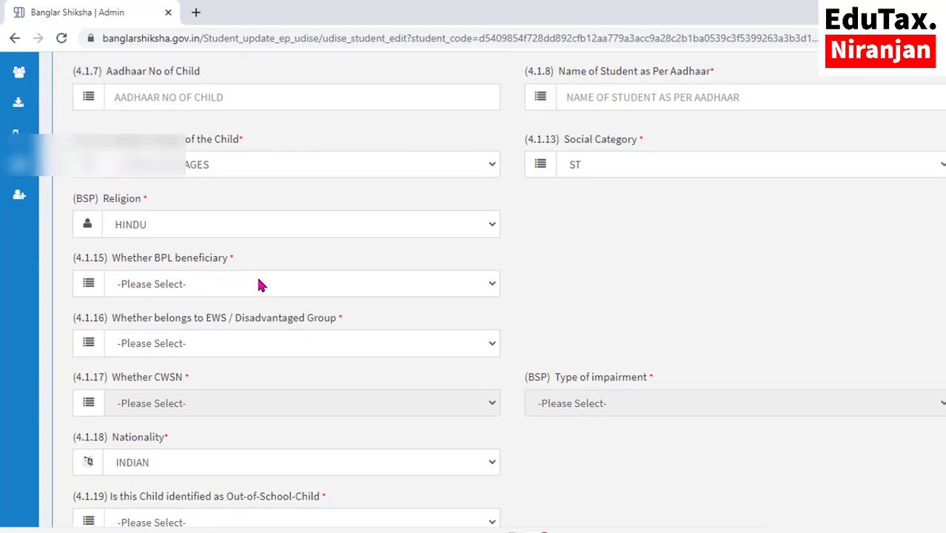
{"action": "scroll", "coordinate": [261, 286], "scroll_direction": "down", "scroll_amount": 1}
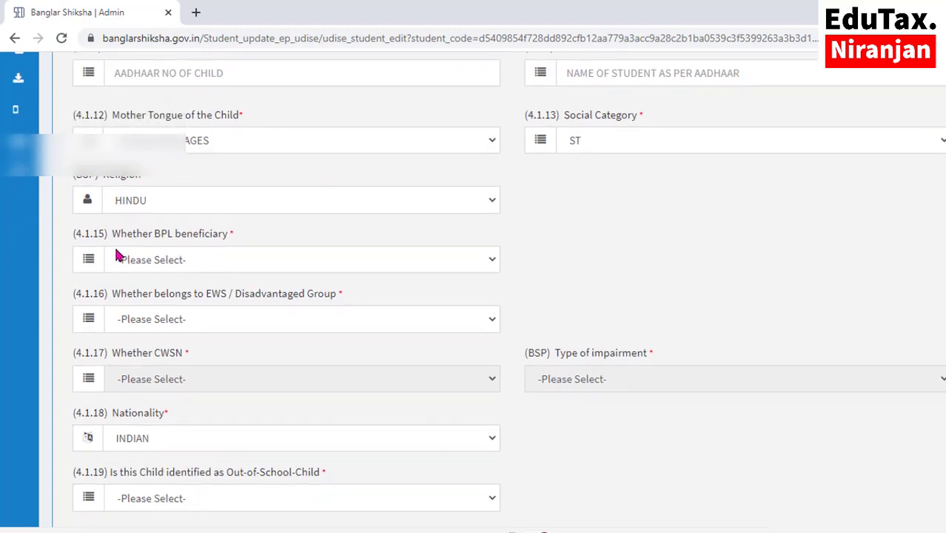
{"action": "left_click", "coordinate": [209, 260]}
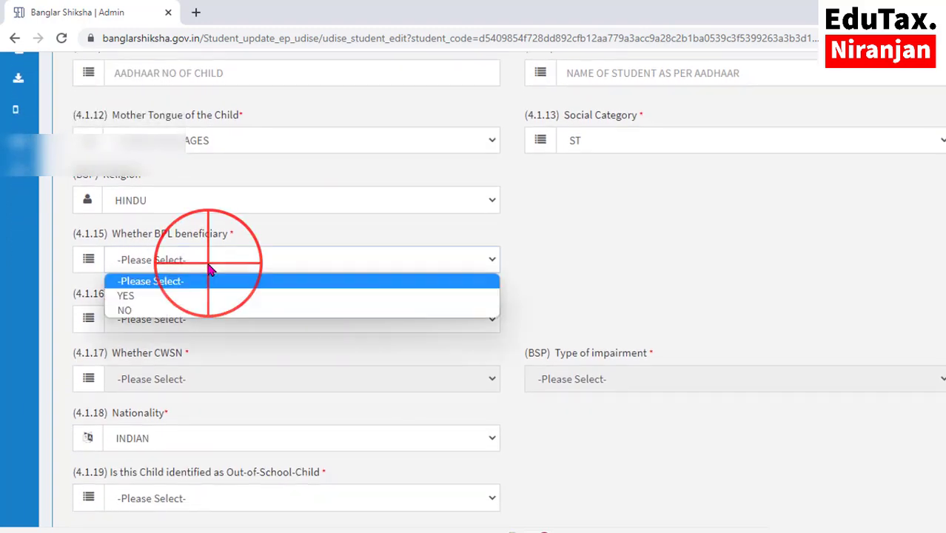
{"action": "left_click", "coordinate": [148, 311]}
{"action": "scroll", "coordinate": [148, 318], "scroll_direction": "down", "scroll_amount": 1}
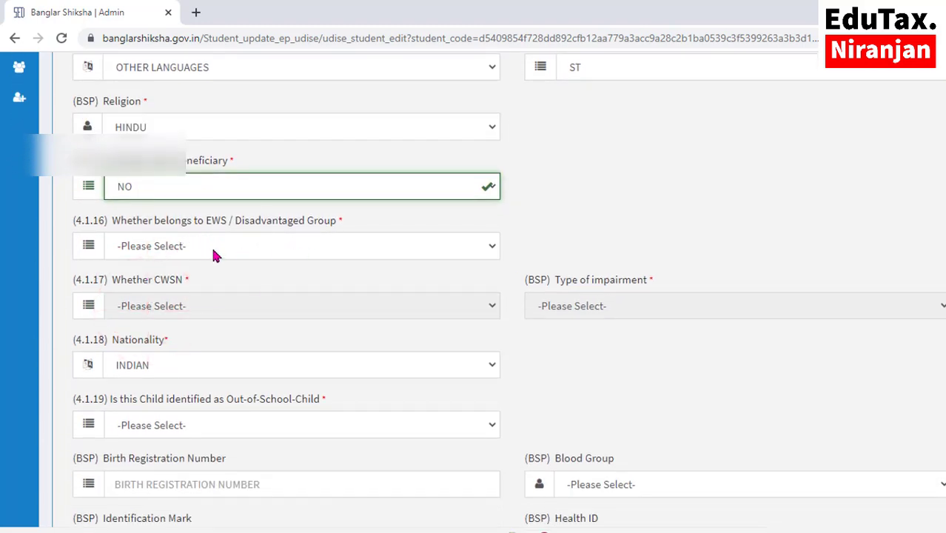
{"action": "left_click", "coordinate": [213, 251]}
{"action": "left_click", "coordinate": [135, 294]}
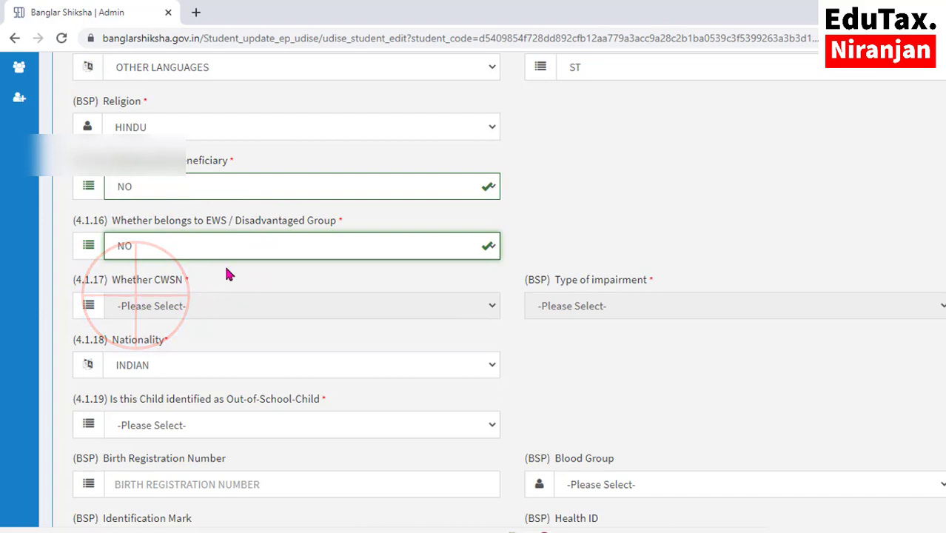
{"action": "scroll", "coordinate": [228, 274], "scroll_direction": "down", "scroll_amount": 1}
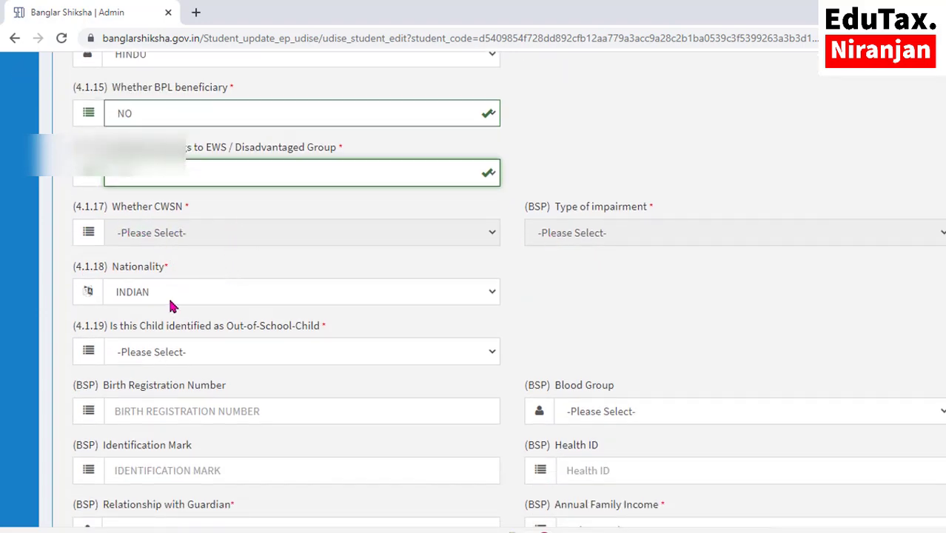
Step: Set Is this Child identified as Out-of-School-Child to NO and leave Blood Group at -Please Select-
{"action": "scroll", "coordinate": [170, 306], "scroll_direction": "down", "scroll_amount": 1}
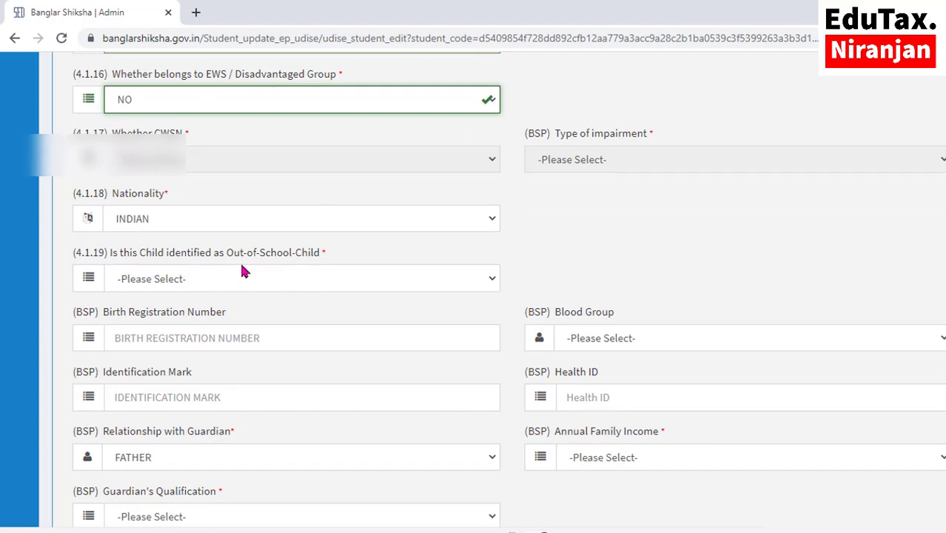
{"action": "left_click", "coordinate": [206, 285]}
{"action": "left_click", "coordinate": [133, 330]}
{"action": "scroll", "coordinate": [537, 360], "scroll_direction": "down", "scroll_amount": 1}
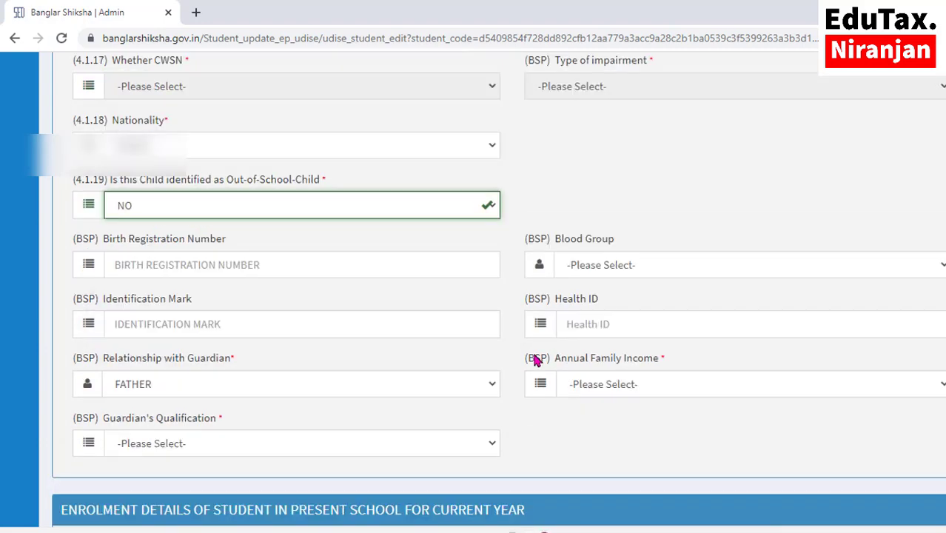
{"action": "left_click", "coordinate": [620, 268]}
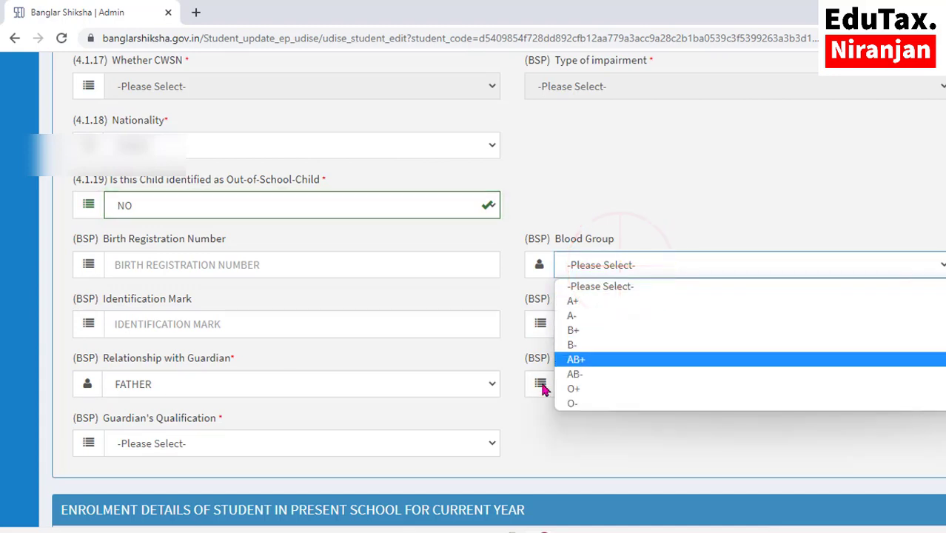
{"action": "left_click", "coordinate": [604, 286]}
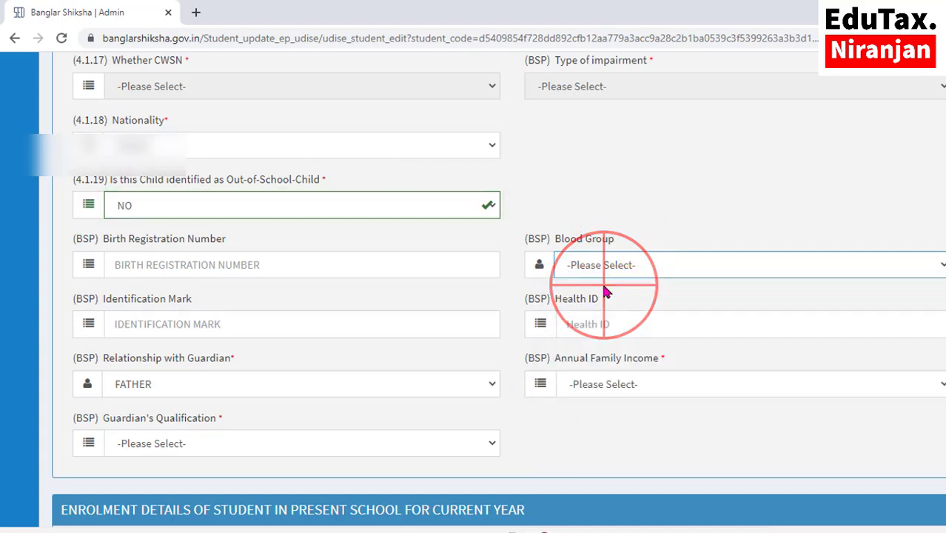
Step: Set Guardian's Qualification to UNDER GRADUATE and Annual Family Income to 0-50,000
{"action": "scroll", "coordinate": [474, 317], "scroll_direction": "down", "scroll_amount": 1}
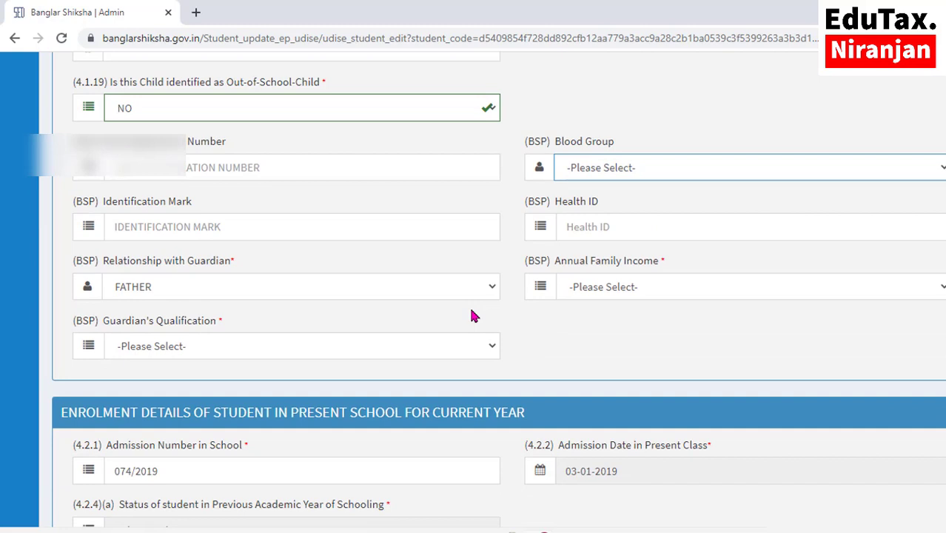
{"action": "scroll", "coordinate": [474, 317], "scroll_direction": "down", "scroll_amount": 1}
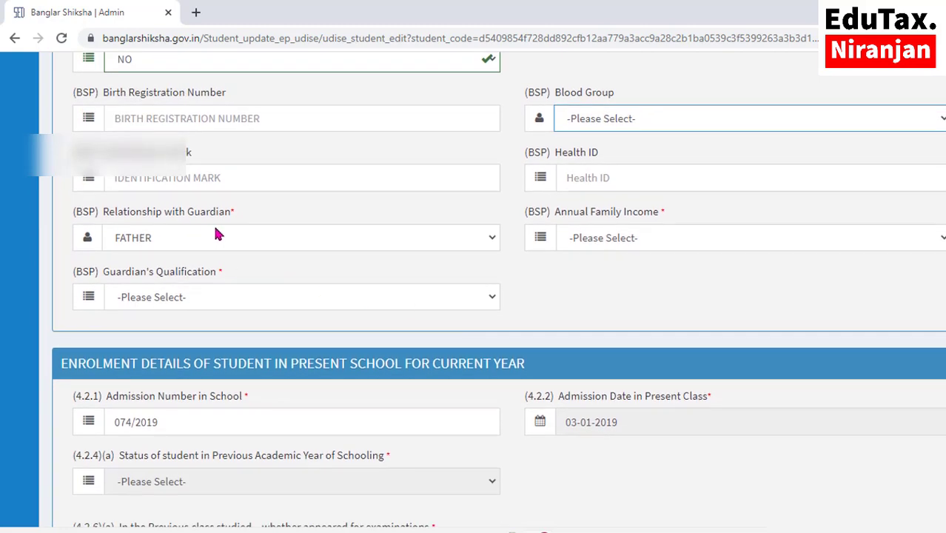
{"action": "left_click", "coordinate": [183, 296]}
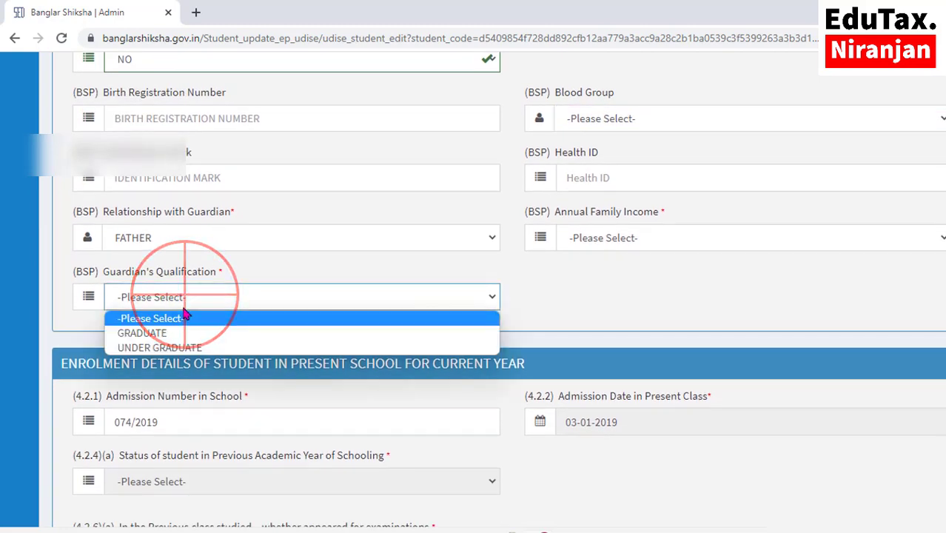
{"action": "left_click", "coordinate": [181, 345]}
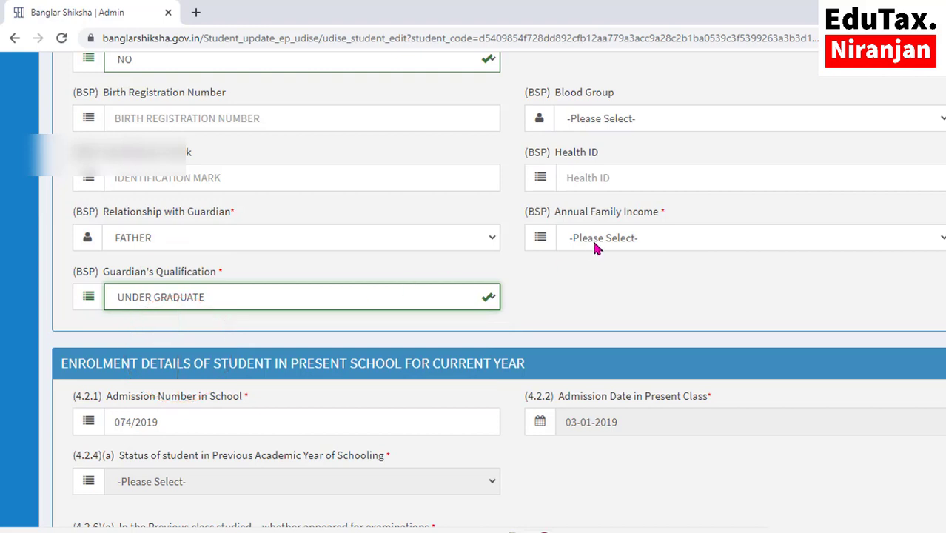
{"action": "left_click", "coordinate": [594, 240]}
{"action": "left_click", "coordinate": [592, 272]}
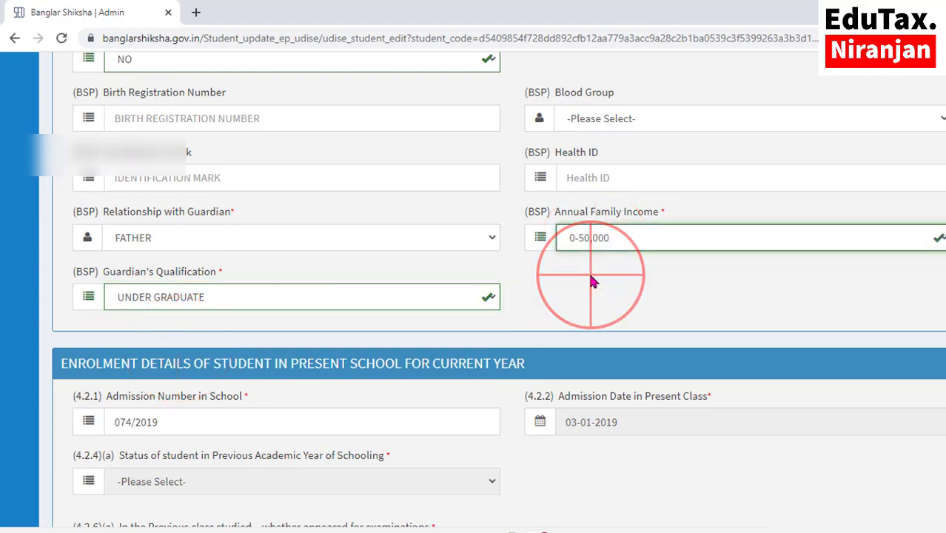
Step: In the enrolment details, set whether the student appeared for examinations in the previous class to Not Appeared
{"action": "scroll", "coordinate": [592, 282], "scroll_direction": "down", "scroll_amount": 3}
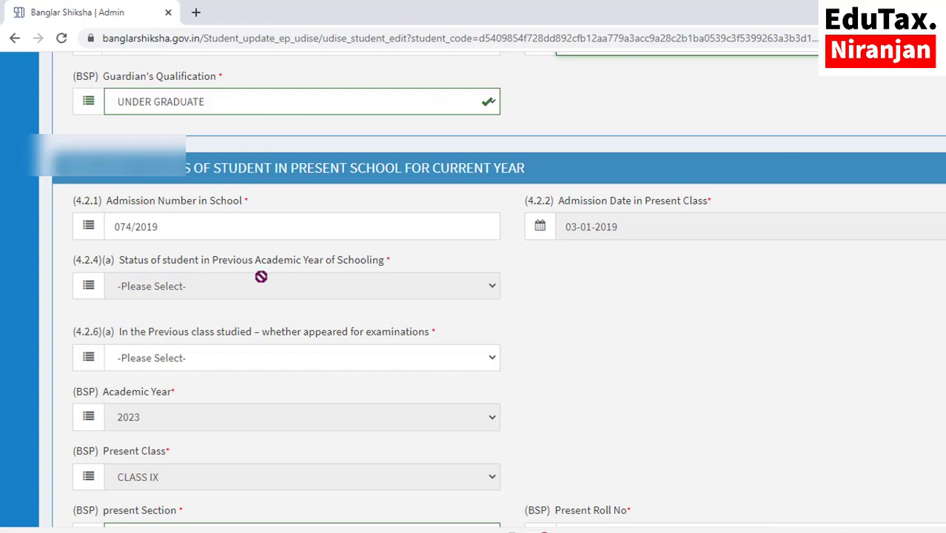
{"action": "scroll", "coordinate": [435, 283], "scroll_direction": "down", "scroll_amount": 2}
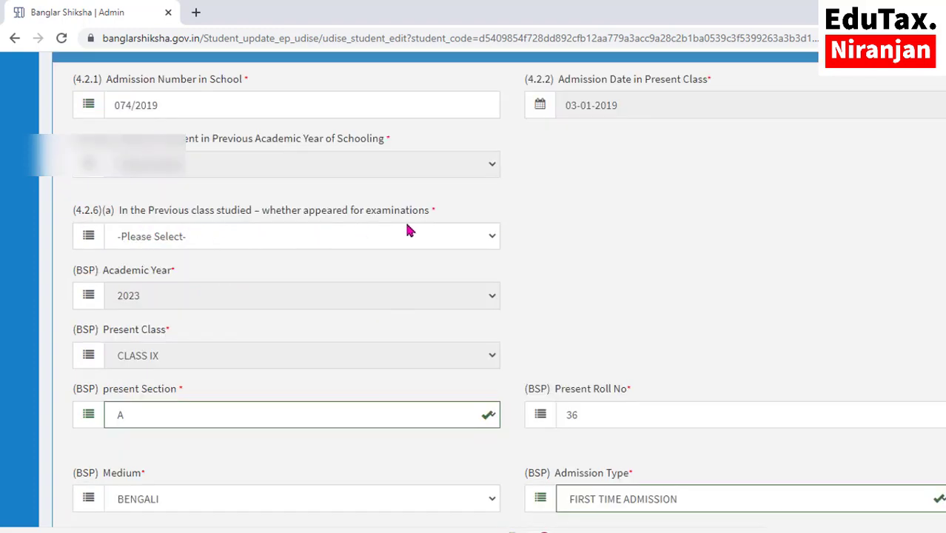
{"action": "left_click", "coordinate": [191, 243]}
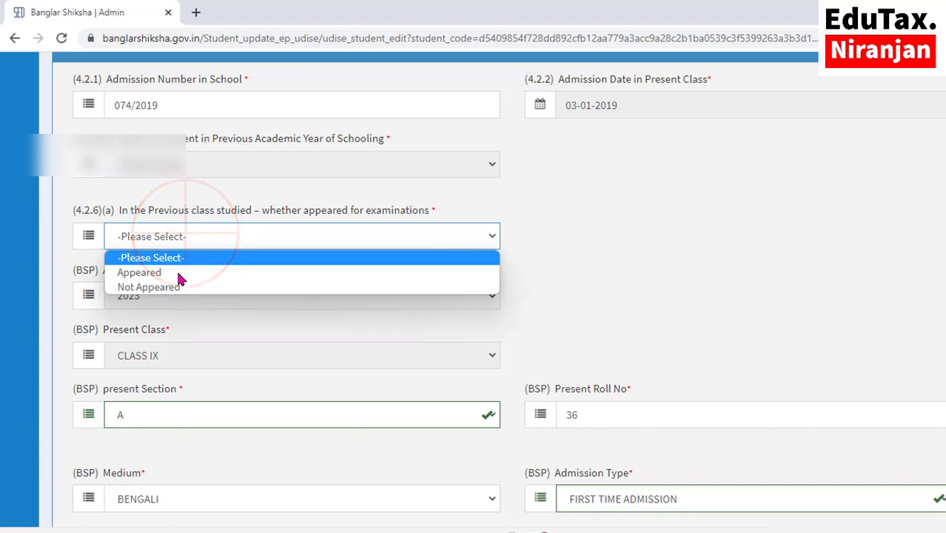
{"action": "left_click", "coordinate": [168, 289]}
Step: Try Appeared as the previous-class examination status, look at its result and marks fields, and return it to Not Appeared
{"action": "left_click", "coordinate": [183, 235]}
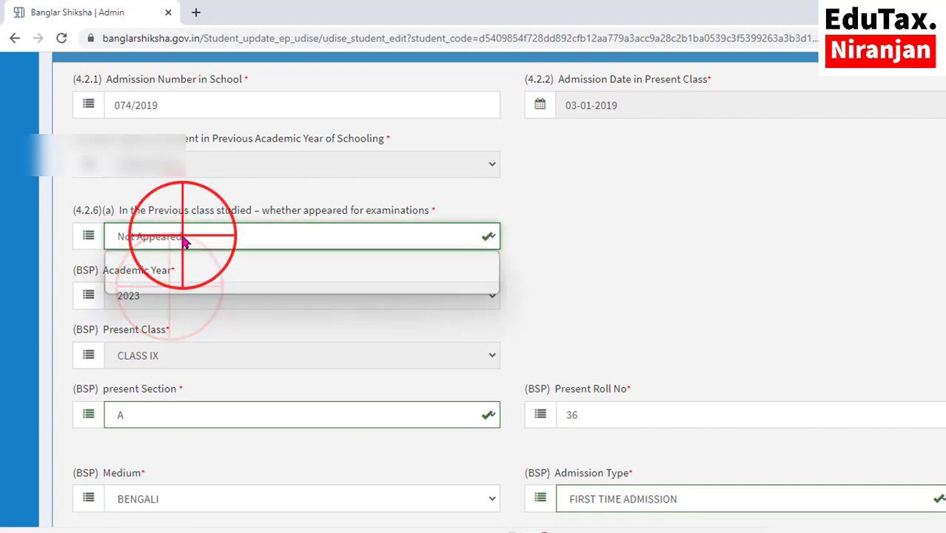
{"action": "left_click", "coordinate": [163, 271]}
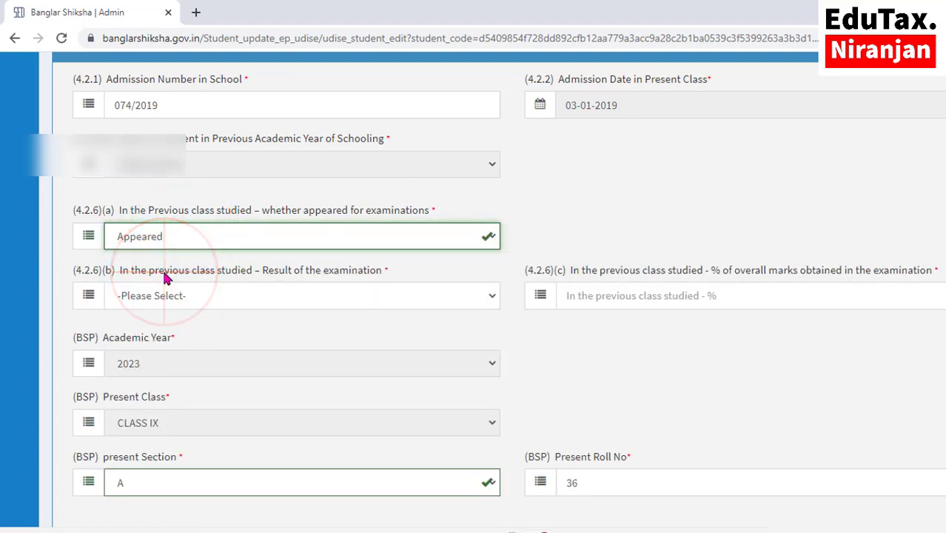
{"action": "scroll", "coordinate": [170, 275], "scroll_direction": "down", "scroll_amount": 1}
{"action": "left_click", "coordinate": [216, 274]}
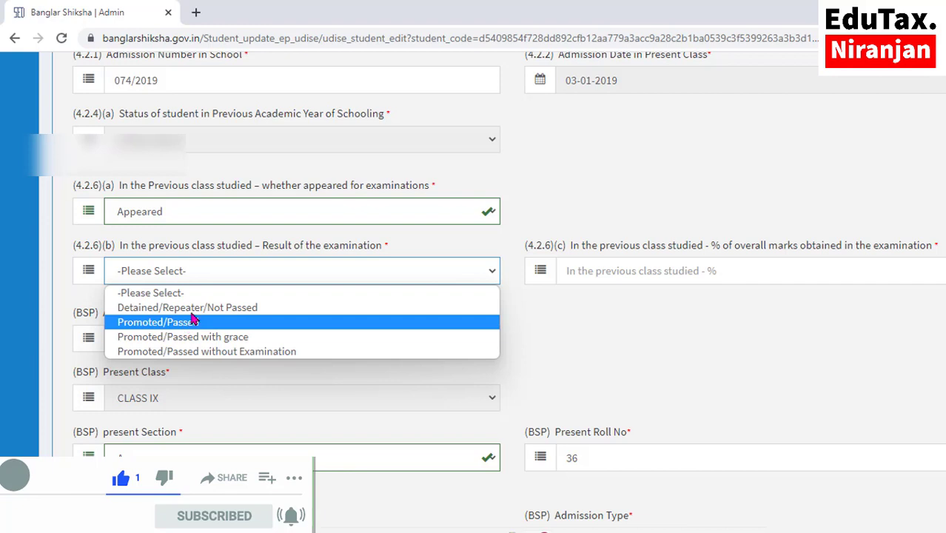
{"action": "left_click", "coordinate": [658, 271]}
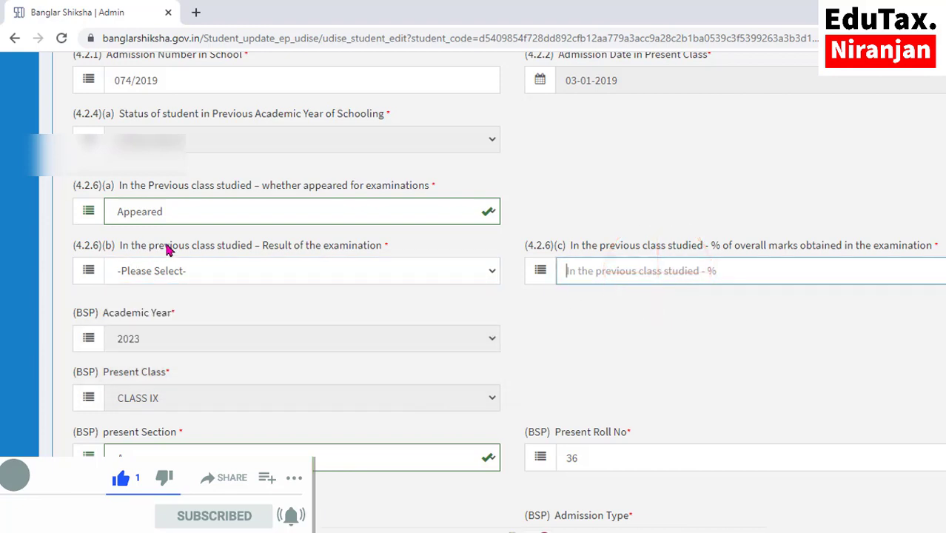
{"action": "left_click", "coordinate": [184, 219]}
{"action": "left_click", "coordinate": [169, 262]}
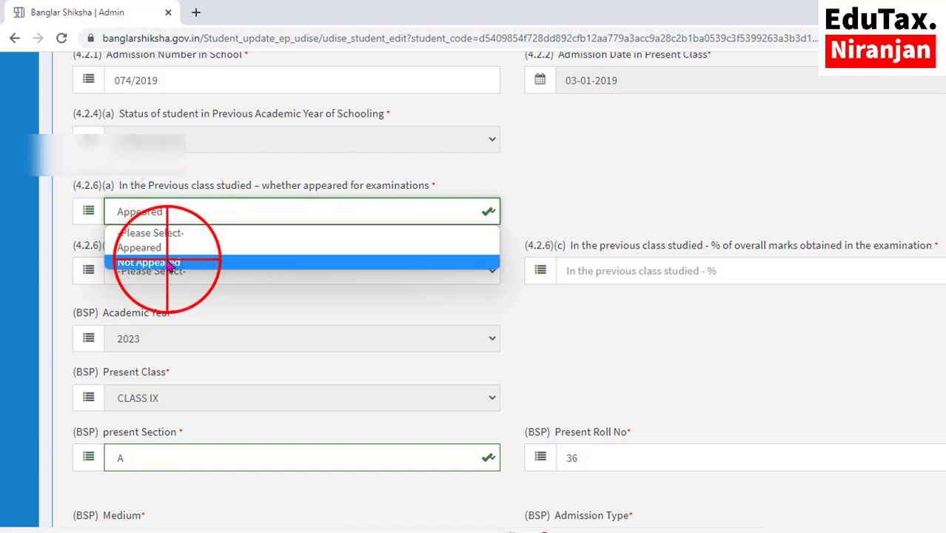
Step: Replace the Present Roll No in the enrolment details with 44
{"action": "scroll", "coordinate": [168, 267], "scroll_direction": "down", "scroll_amount": 1}
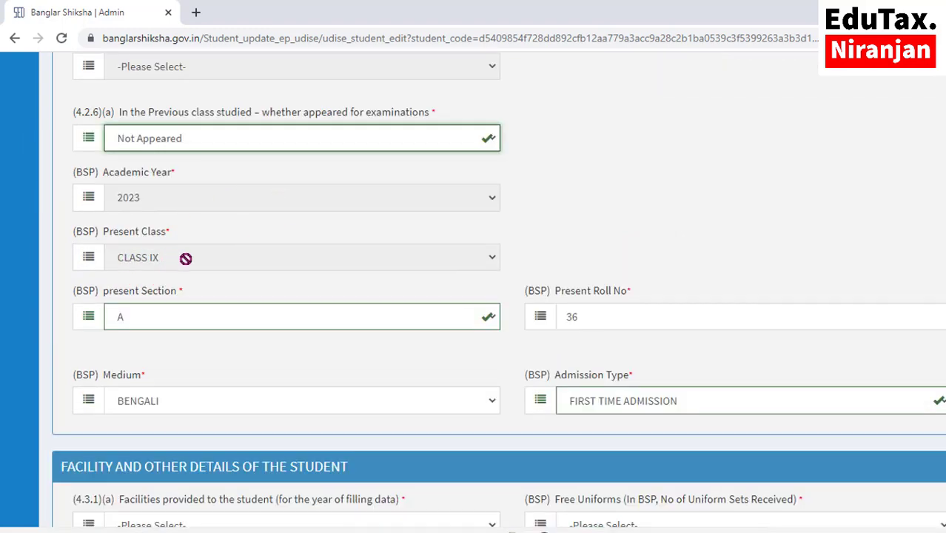
{"action": "scroll", "coordinate": [185, 258], "scroll_direction": "down", "scroll_amount": 1}
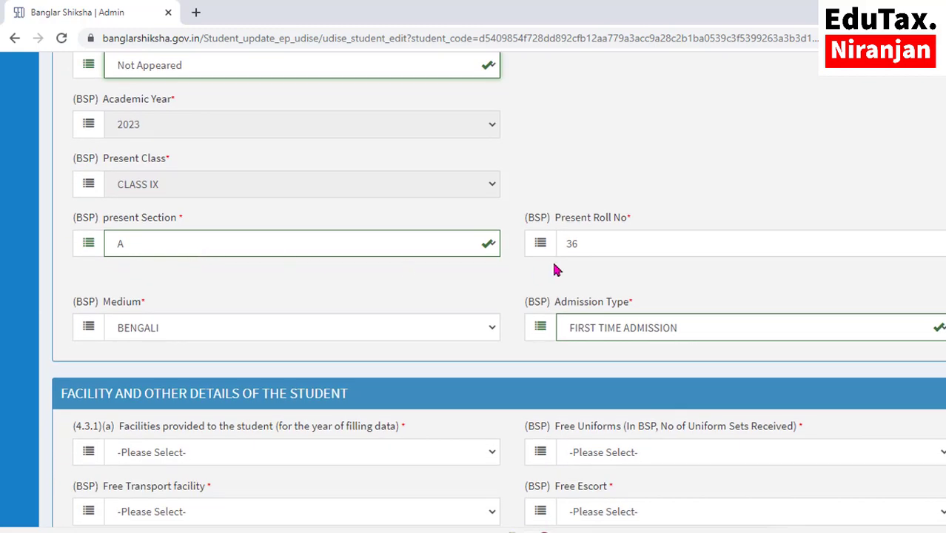
{"action": "left_click", "coordinate": [584, 249]}
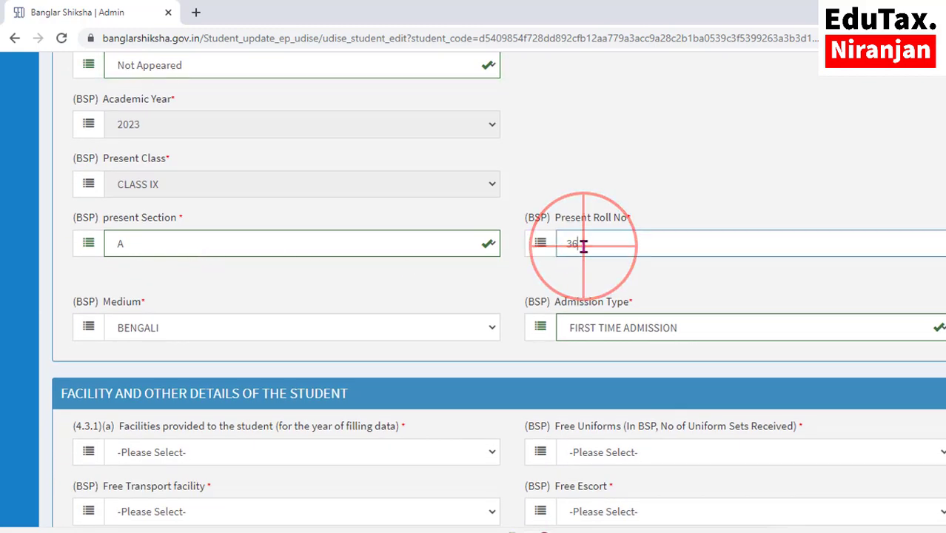
{"action": "key", "text": "BackSpace"}
{"action": "key", "text": "BackSpace"}
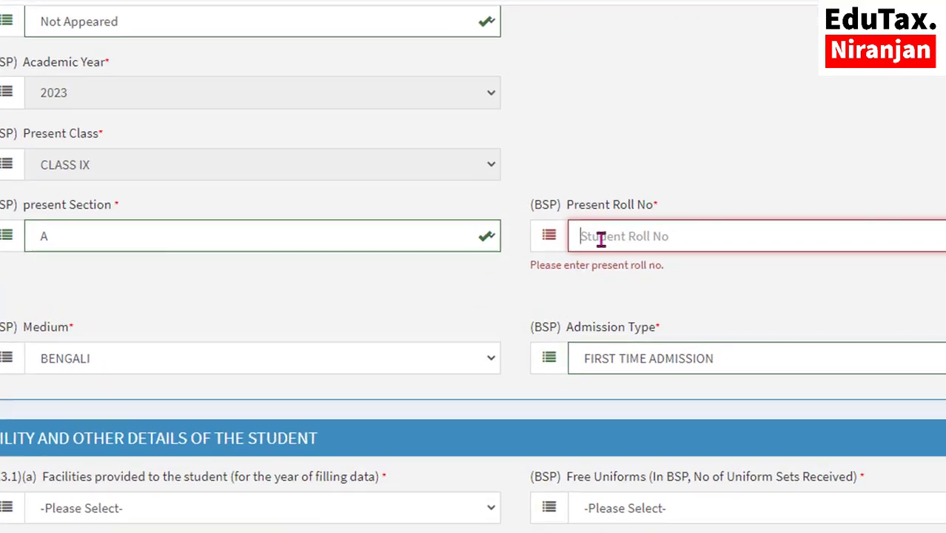
{"action": "type", "text": "44"}
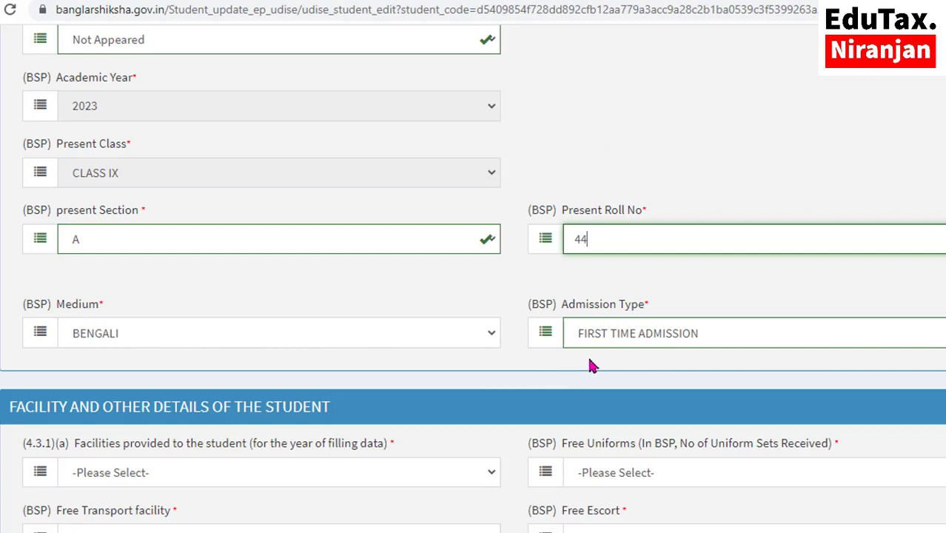
Step: Set both Facilities provided to the student and Free Uniforms to YES in the facility details section
{"action": "scroll", "coordinate": [590, 363], "scroll_direction": "down", "scroll_amount": 3}
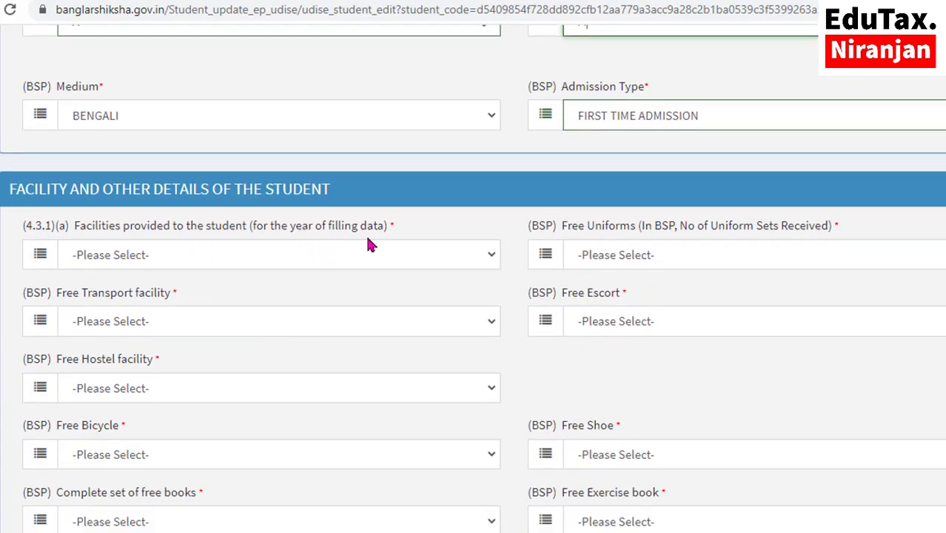
{"action": "left_click", "coordinate": [192, 262]}
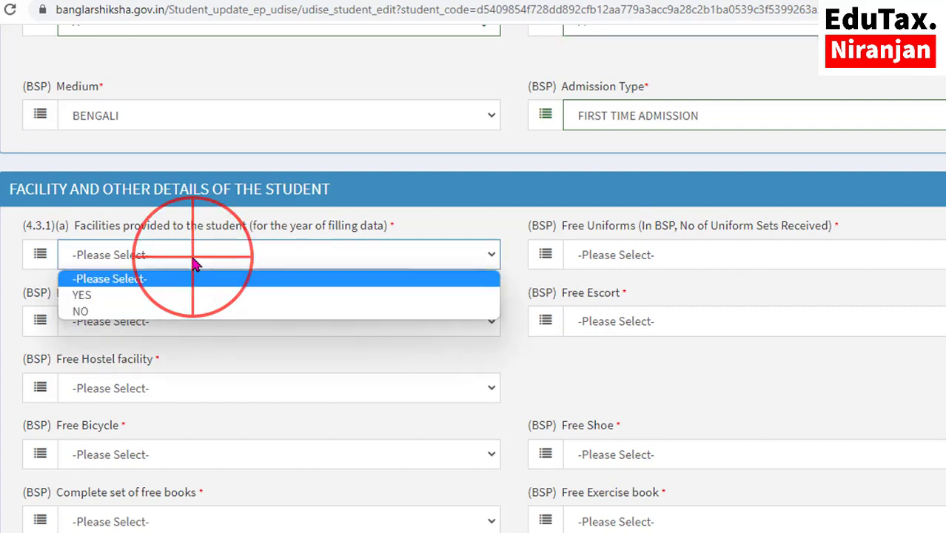
{"action": "left_click", "coordinate": [115, 293]}
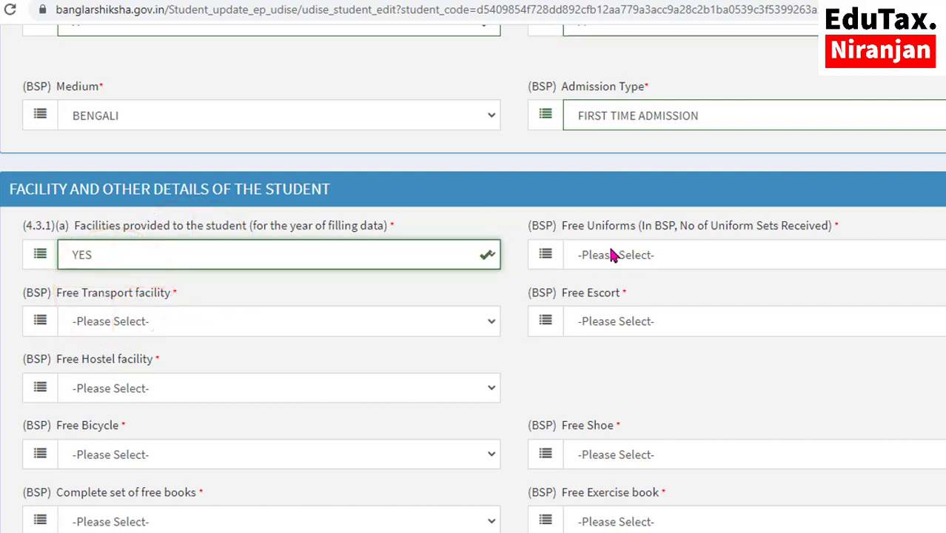
{"action": "left_click", "coordinate": [661, 255]}
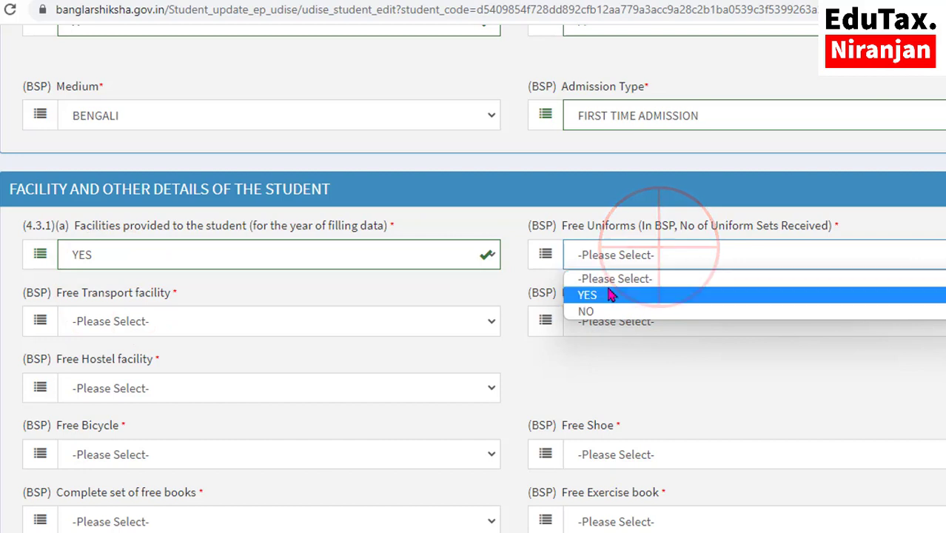
{"action": "left_click", "coordinate": [659, 295]}
Step: Set Free Transport facility, Free Escort and Free Hostel facility to NO
{"action": "scroll", "coordinate": [608, 295], "scroll_direction": "down", "scroll_amount": 1}
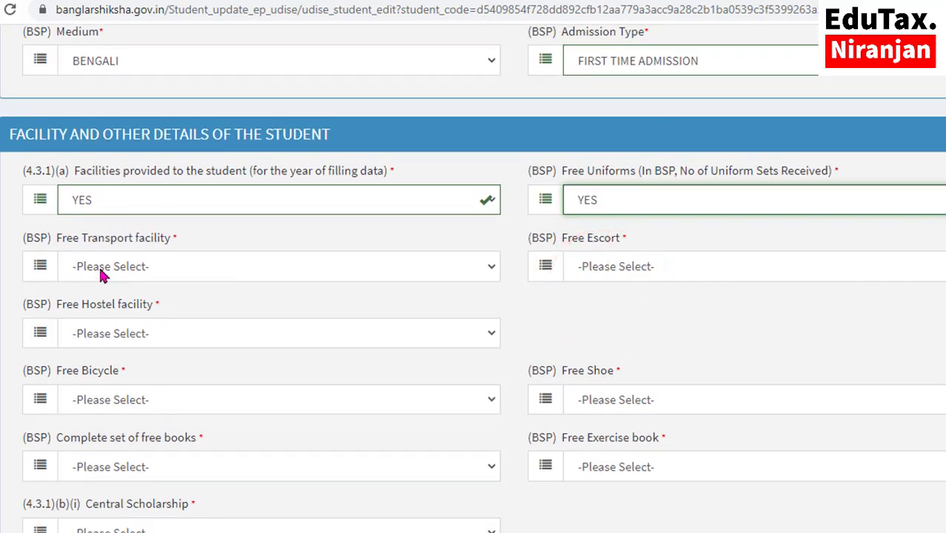
{"action": "left_click", "coordinate": [104, 266]}
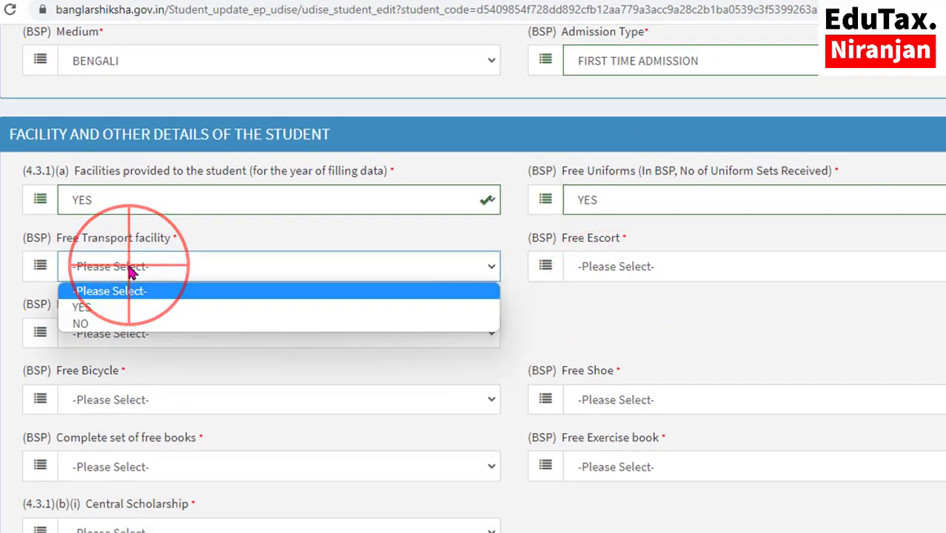
{"action": "left_click", "coordinate": [111, 323]}
{"action": "left_click", "coordinate": [620, 266]}
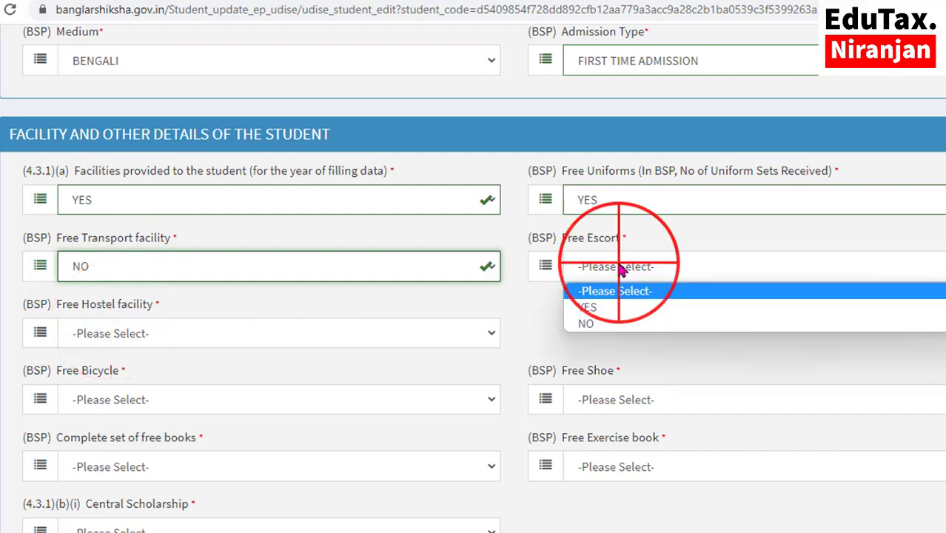
{"action": "left_click", "coordinate": [606, 323]}
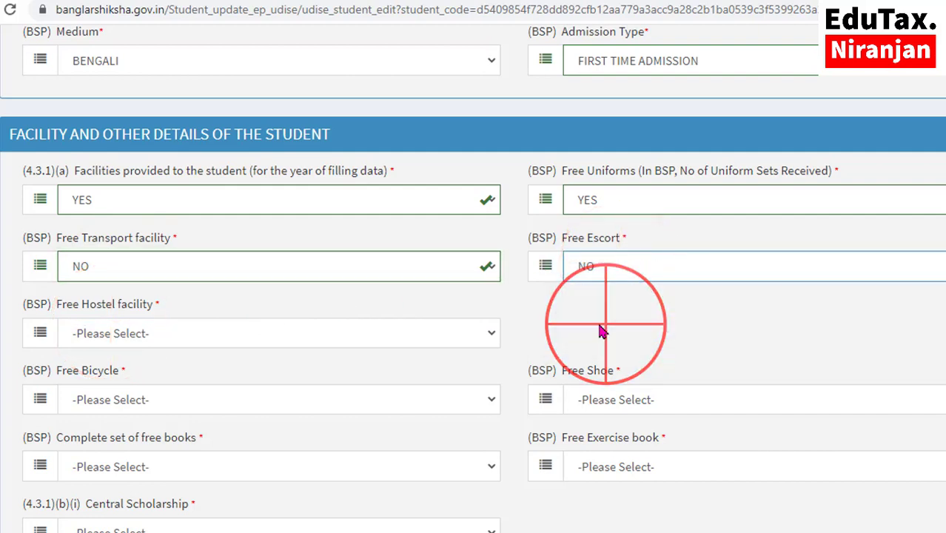
{"action": "left_click", "coordinate": [117, 339]}
{"action": "left_click", "coordinate": [44, 390]}
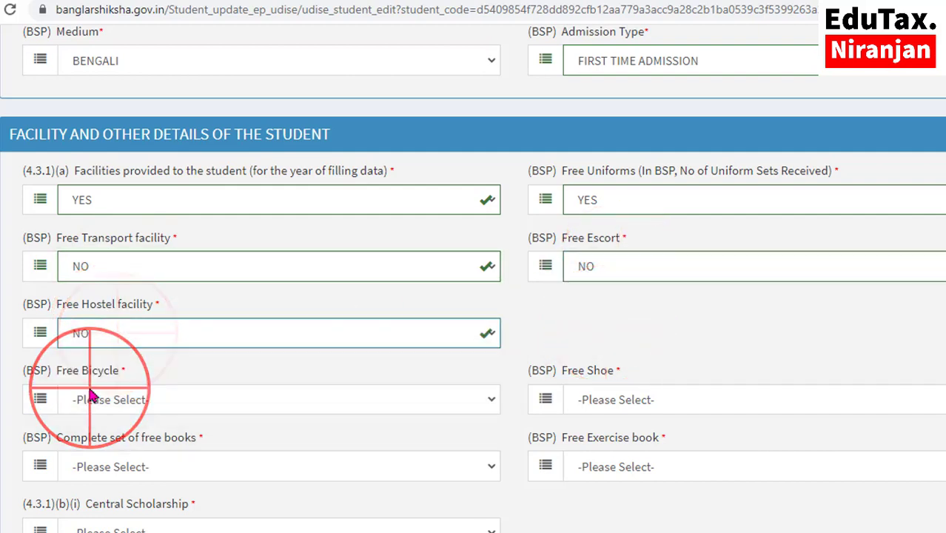
Step: Set Free Bicycle to YES and Free Shoe to NO
{"action": "scroll", "coordinate": [124, 375], "scroll_direction": "down", "scroll_amount": 1}
{"action": "scroll", "coordinate": [123, 375], "scroll_direction": "down", "scroll_amount": 1}
{"action": "left_click", "coordinate": [111, 272]}
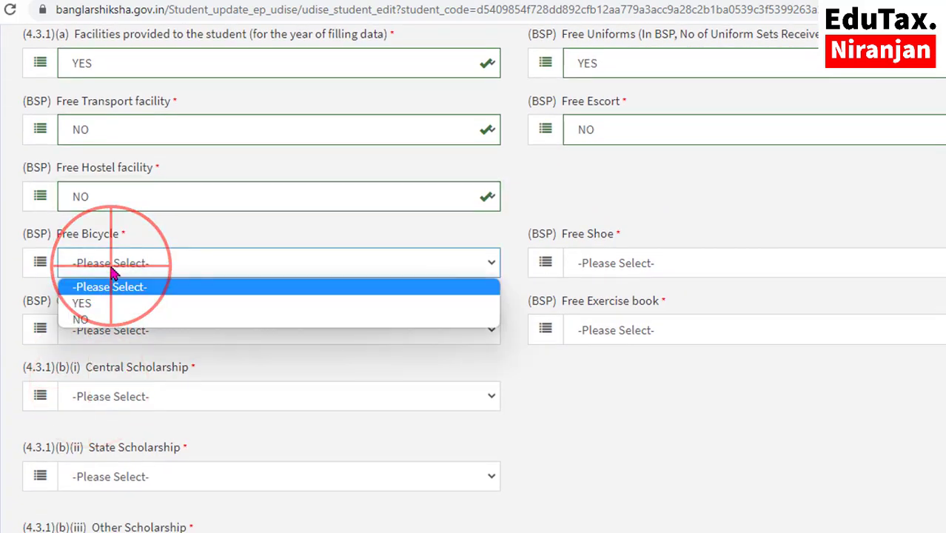
{"action": "left_click", "coordinate": [86, 310]}
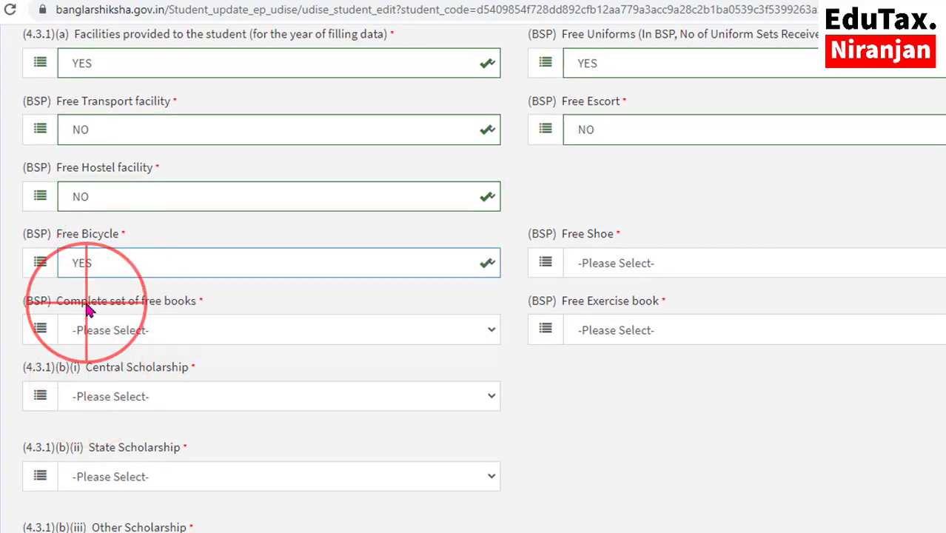
{"action": "left_click", "coordinate": [601, 268]}
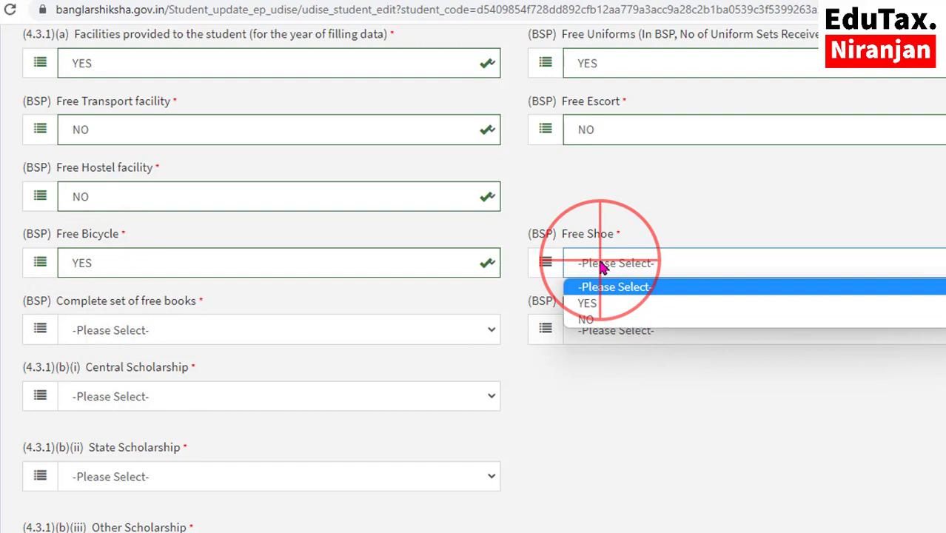
{"action": "left_click", "coordinate": [608, 320]}
{"action": "scroll", "coordinate": [609, 326], "scroll_direction": "down", "scroll_amount": 2}
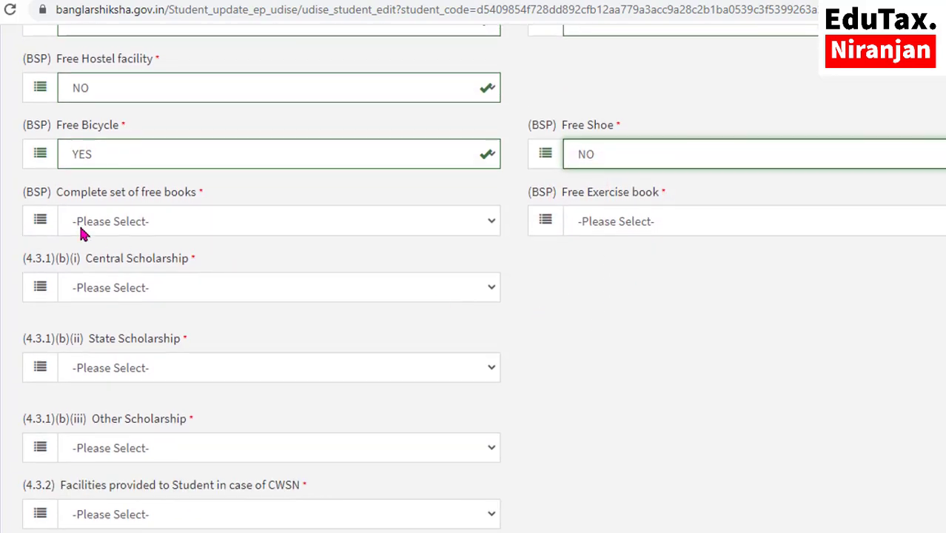
Step: Set Complete set of free books and Free Exercise book to YES
{"action": "left_click", "coordinate": [125, 221]}
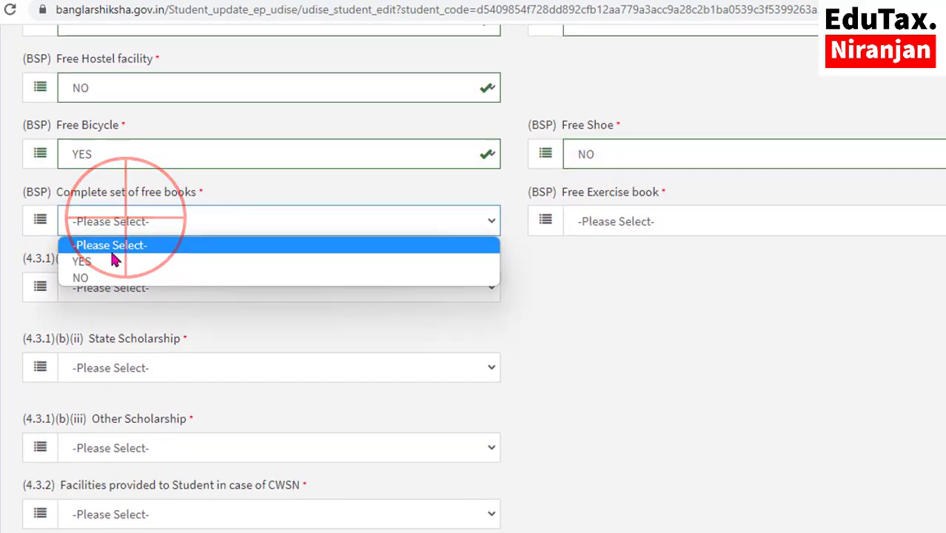
{"action": "left_click", "coordinate": [99, 262]}
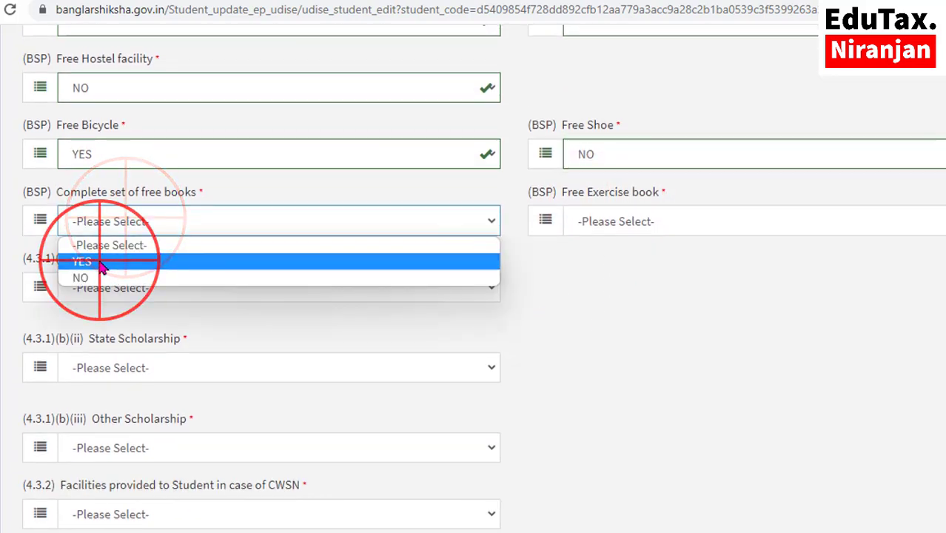
{"action": "left_click", "coordinate": [601, 224]}
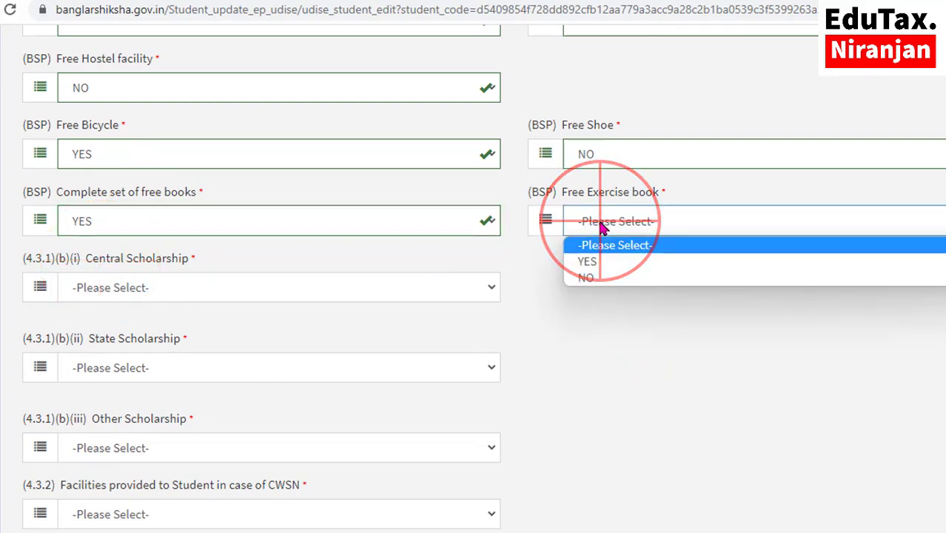
{"action": "left_click", "coordinate": [605, 262]}
Step: Set Central Scholarship to NO in the facility details section
{"action": "scroll", "coordinate": [205, 256], "scroll_direction": "down", "scroll_amount": 1}
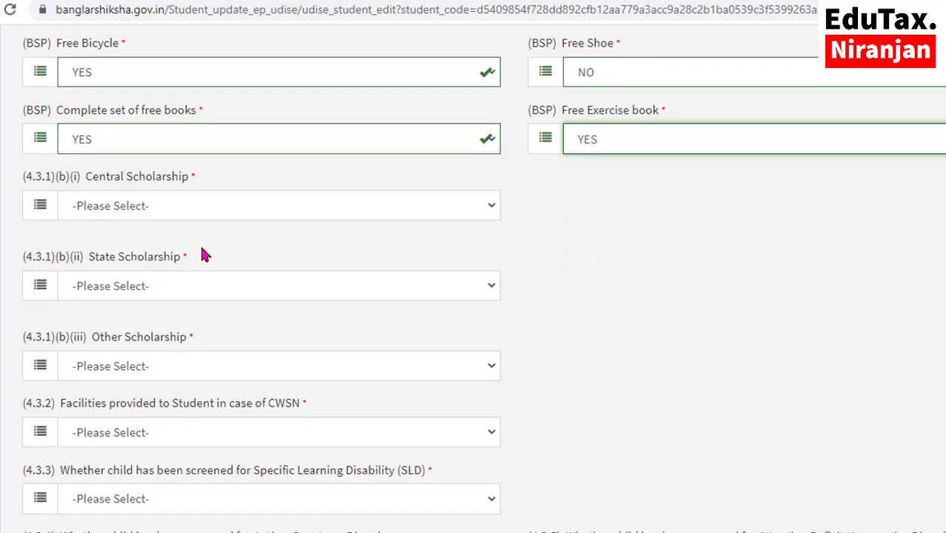
{"action": "left_click", "coordinate": [104, 214]}
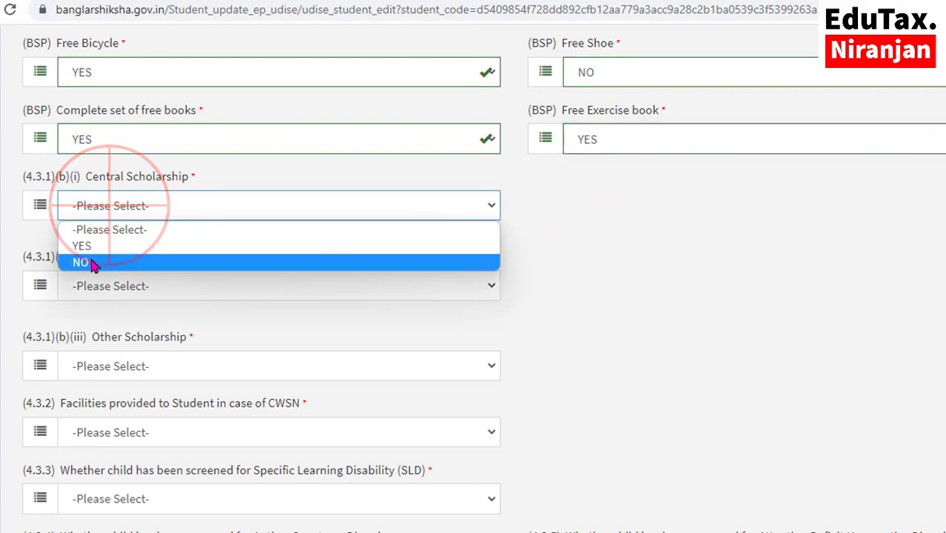
{"action": "left_click", "coordinate": [89, 264]}
Step: Switch Central Scholarship to YES, look through the central scholarship names and the amount field, and set it back to NO
{"action": "scroll", "coordinate": [95, 266], "scroll_direction": "down", "scroll_amount": 1}
{"action": "left_click", "coordinate": [104, 123]}
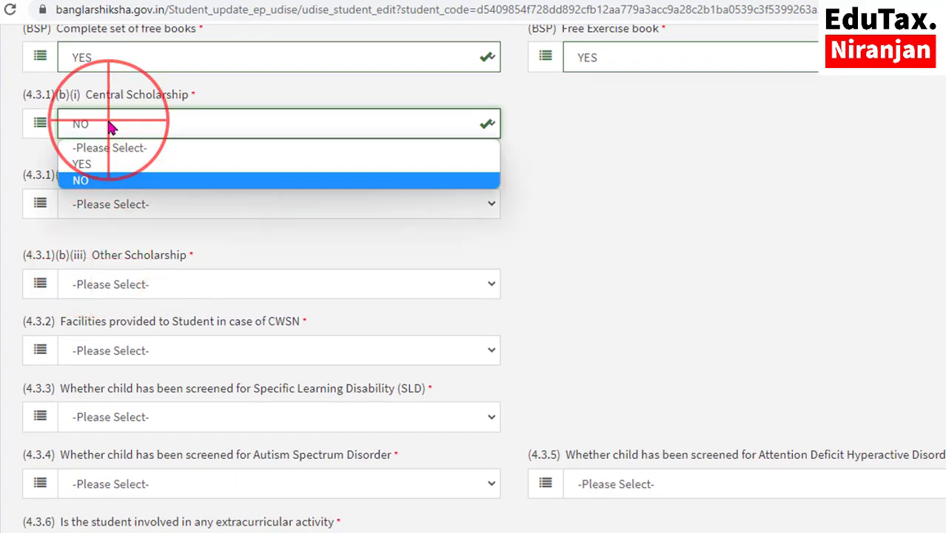
{"action": "left_click", "coordinate": [87, 164]}
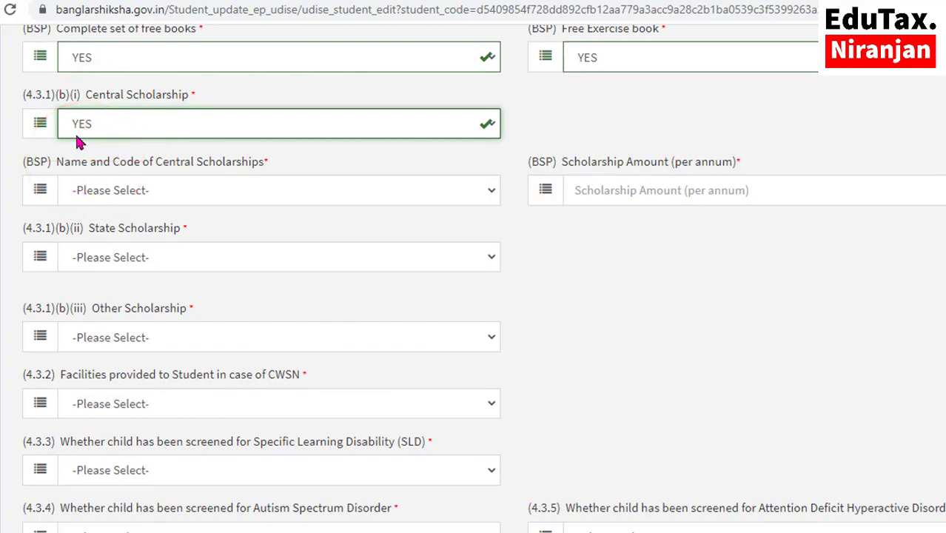
{"action": "left_click", "coordinate": [129, 194]}
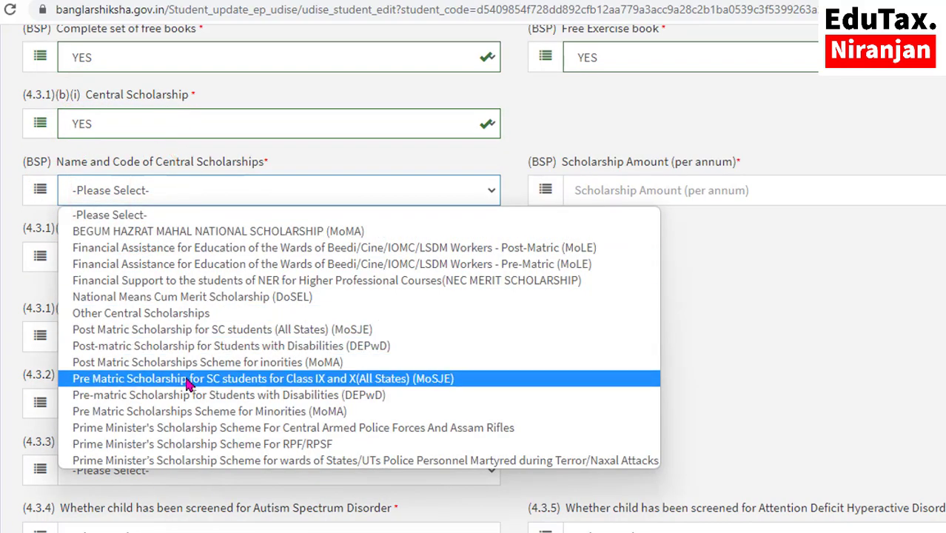
{"action": "left_click", "coordinate": [616, 188]}
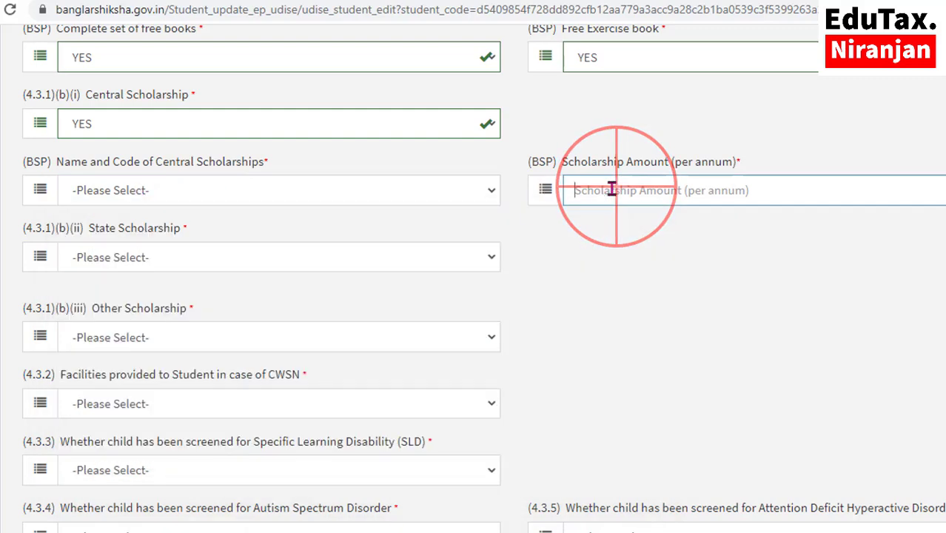
{"action": "left_click", "coordinate": [129, 185]}
{"action": "left_click", "coordinate": [128, 152]}
{"action": "left_click", "coordinate": [130, 130]}
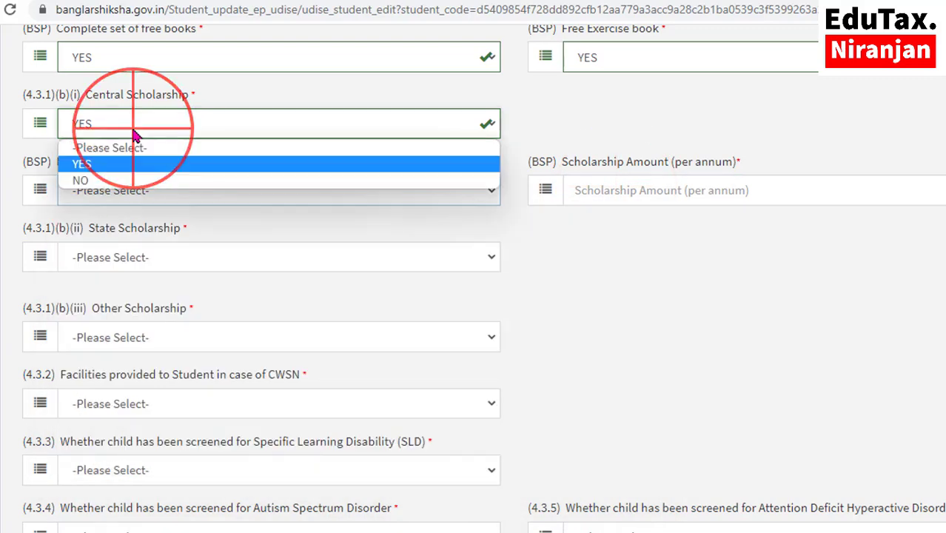
{"action": "left_click", "coordinate": [95, 184]}
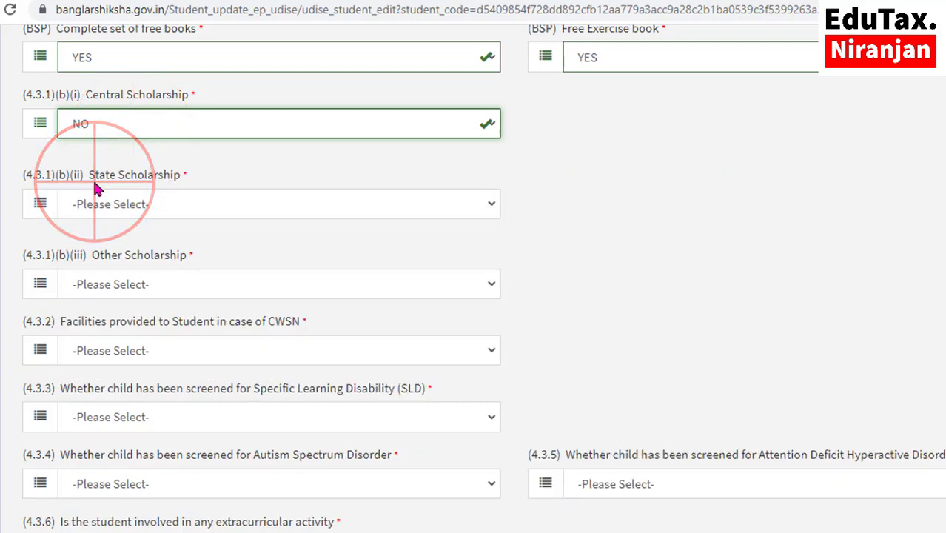
Step: Switch State Scholarship to YES and look through the names offered under Name and Code of State Scholarships
{"action": "left_click", "coordinate": [144, 206]}
{"action": "left_click", "coordinate": [102, 245]}
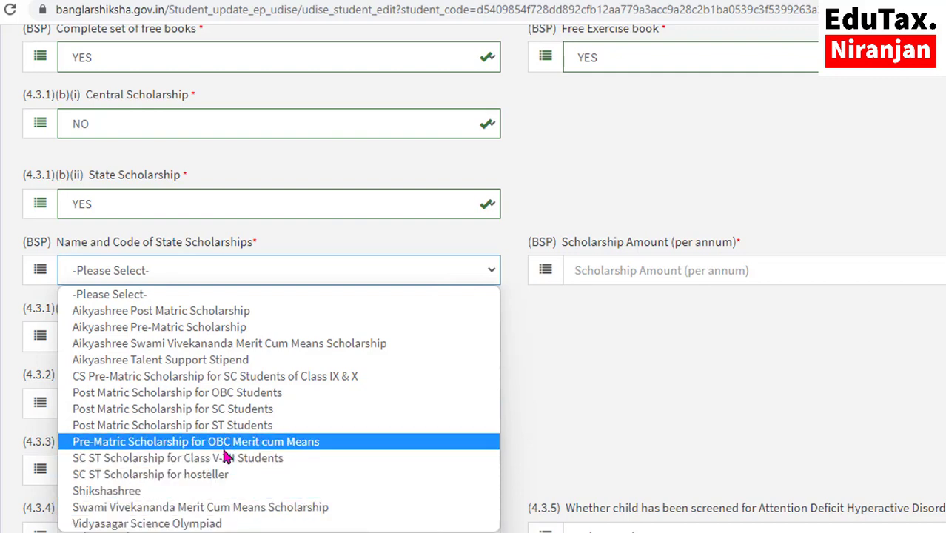
{"action": "left_click", "coordinate": [152, 271]}
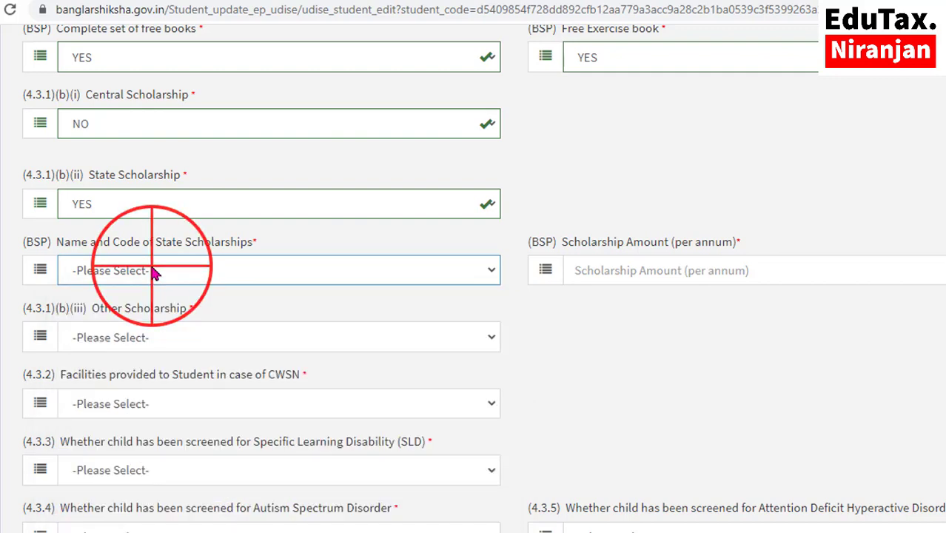
{"action": "left_click", "coordinate": [152, 271]}
Step: Set State Scholarship and Other Scholarship to NO
{"action": "left_click", "coordinate": [148, 213]}
{"action": "left_click", "coordinate": [133, 260]}
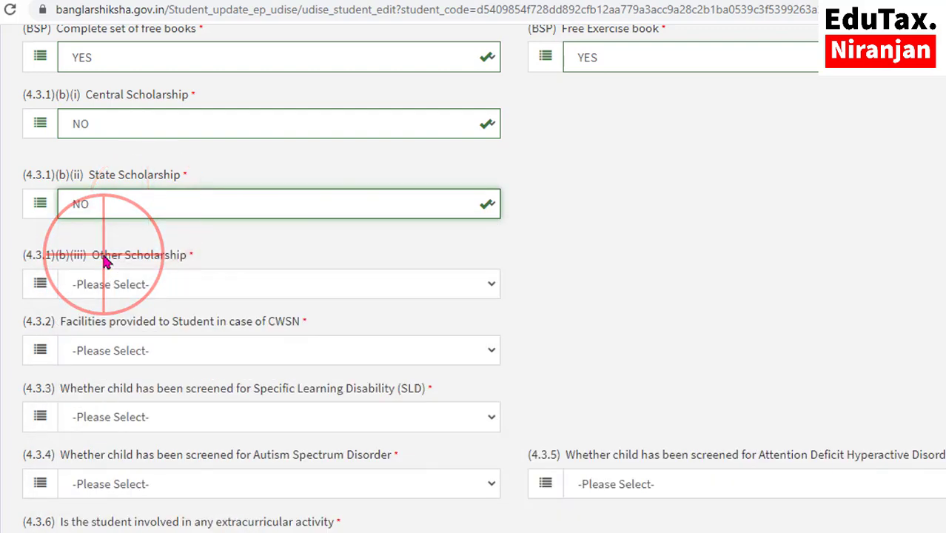
{"action": "left_click", "coordinate": [103, 278]}
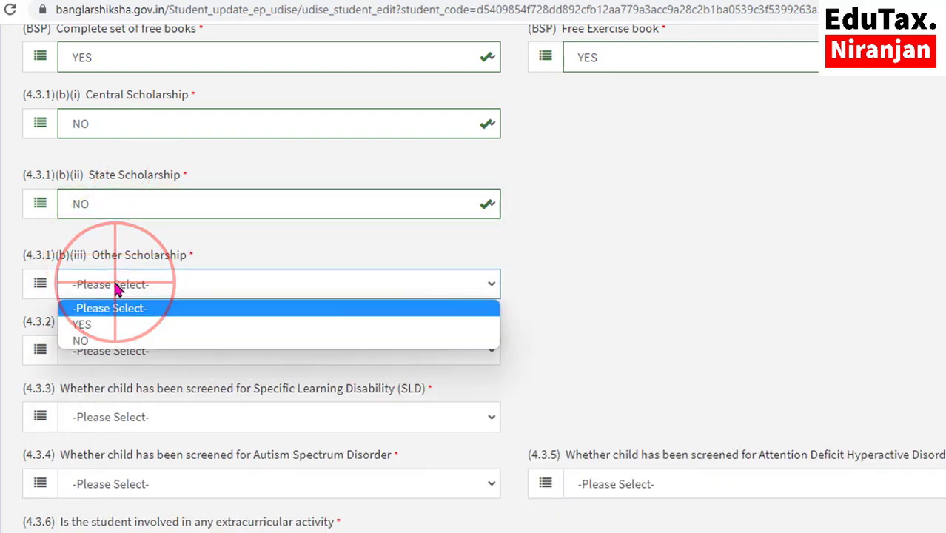
{"action": "left_click", "coordinate": [95, 342]}
Step: Set Facilities provided to Student in case of CWSN and the Specific Learning Disability (SLD) screening to NO
{"action": "scroll", "coordinate": [96, 297], "scroll_direction": "down", "scroll_amount": 2}
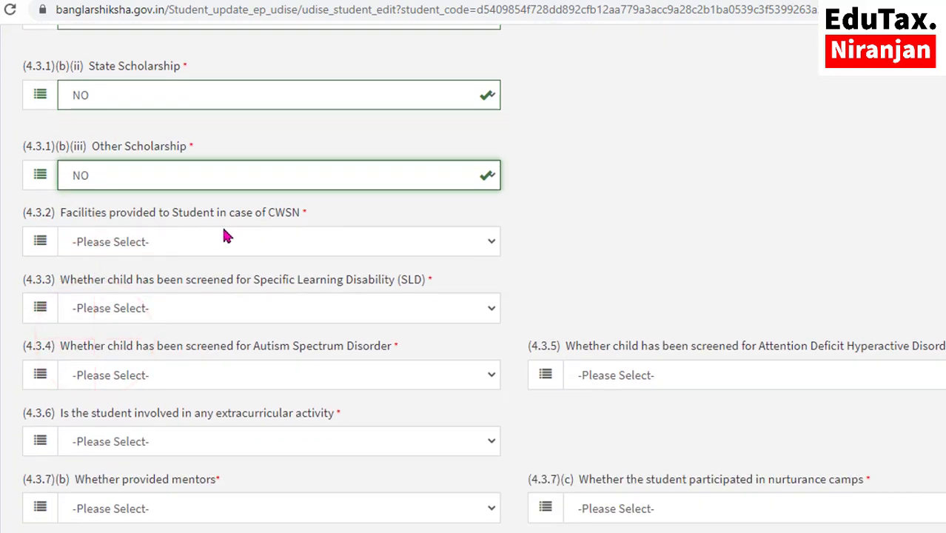
{"action": "left_click", "coordinate": [170, 243]}
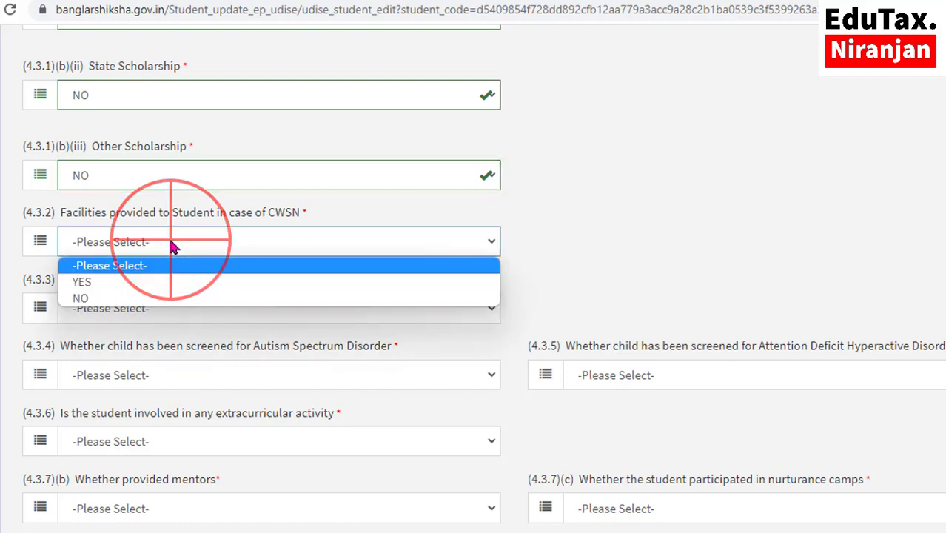
{"action": "left_click", "coordinate": [102, 300]}
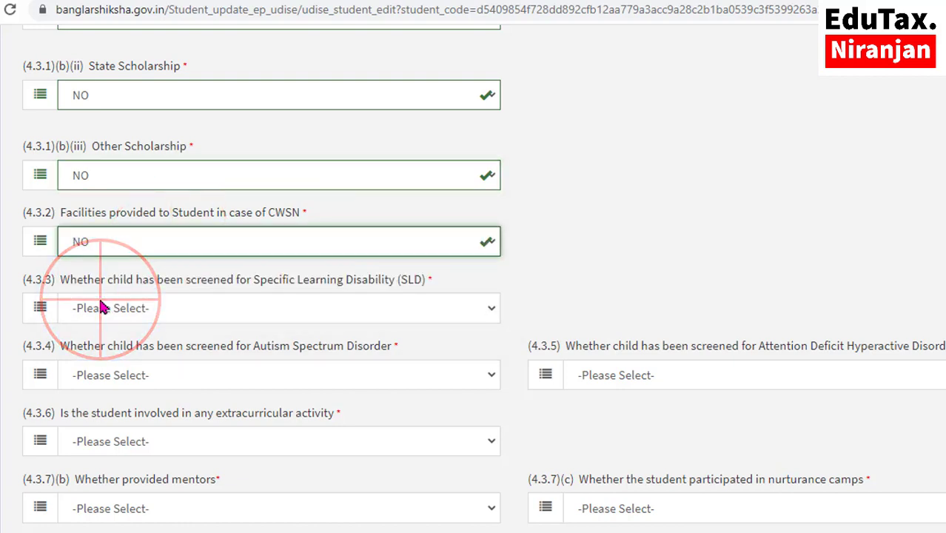
{"action": "scroll", "coordinate": [91, 127], "scroll_direction": "down", "scroll_amount": 2}
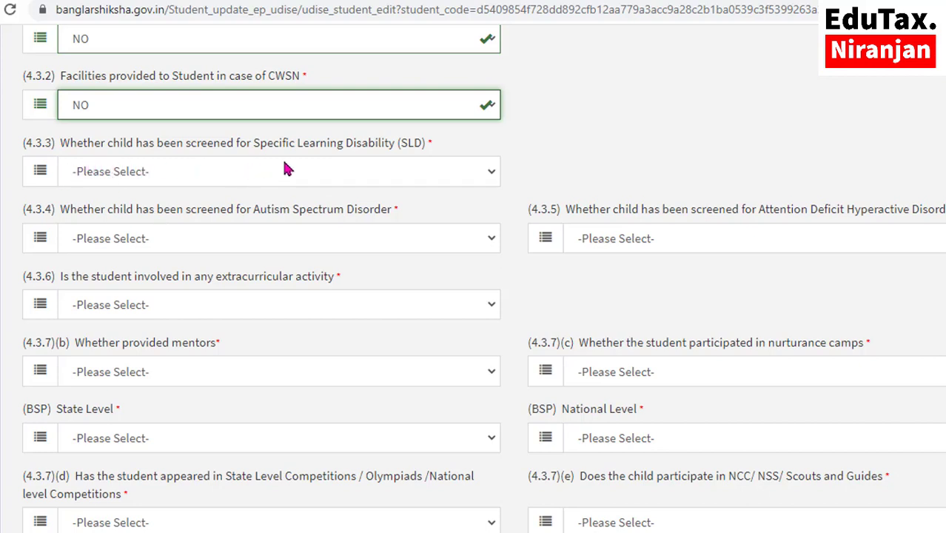
{"action": "left_click", "coordinate": [152, 176]}
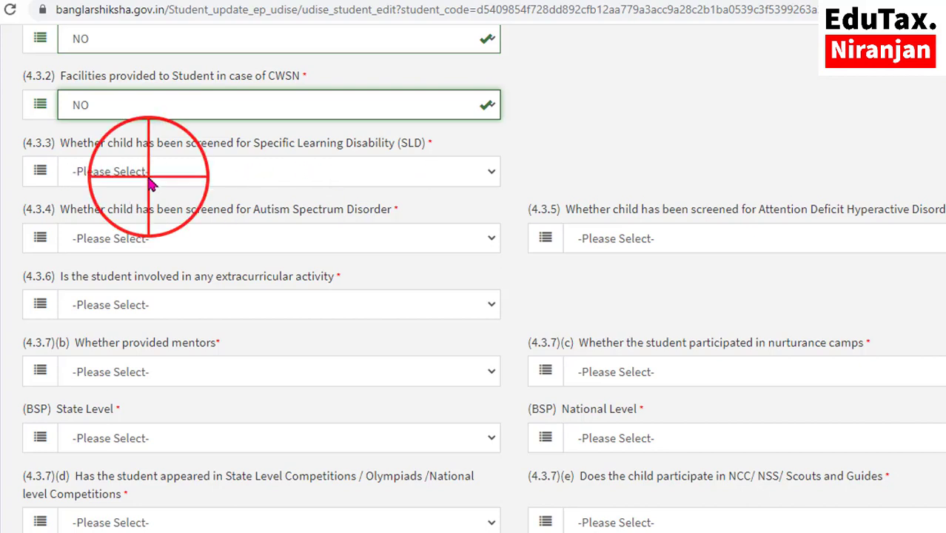
{"action": "left_click", "coordinate": [104, 225]}
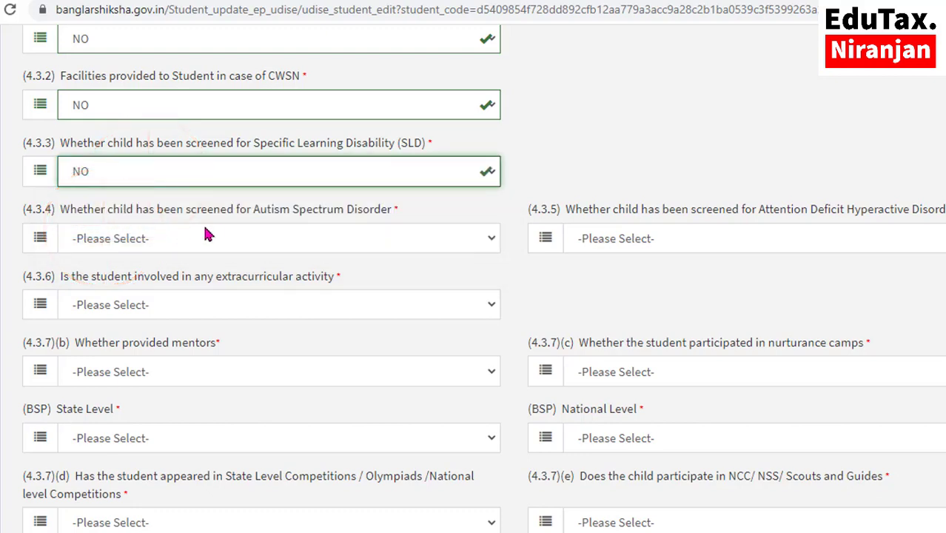
Step: Set the Autism Spectrum Disorder screening and the student's involvement in extracurricular activity to NO
{"action": "left_click", "coordinate": [161, 237]}
{"action": "left_click", "coordinate": [95, 296]}
{"action": "scroll", "coordinate": [93, 245], "scroll_direction": "down", "scroll_amount": 2}
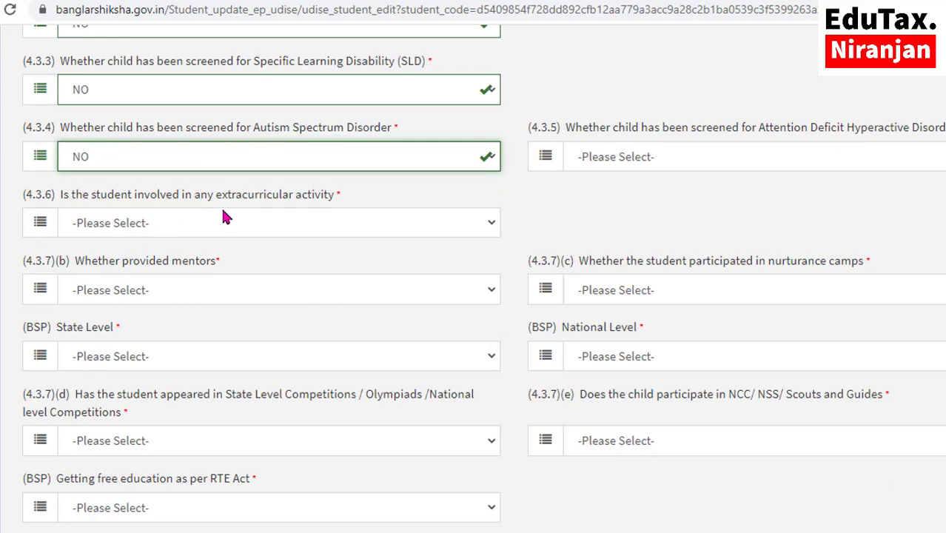
{"action": "left_click", "coordinate": [132, 222]}
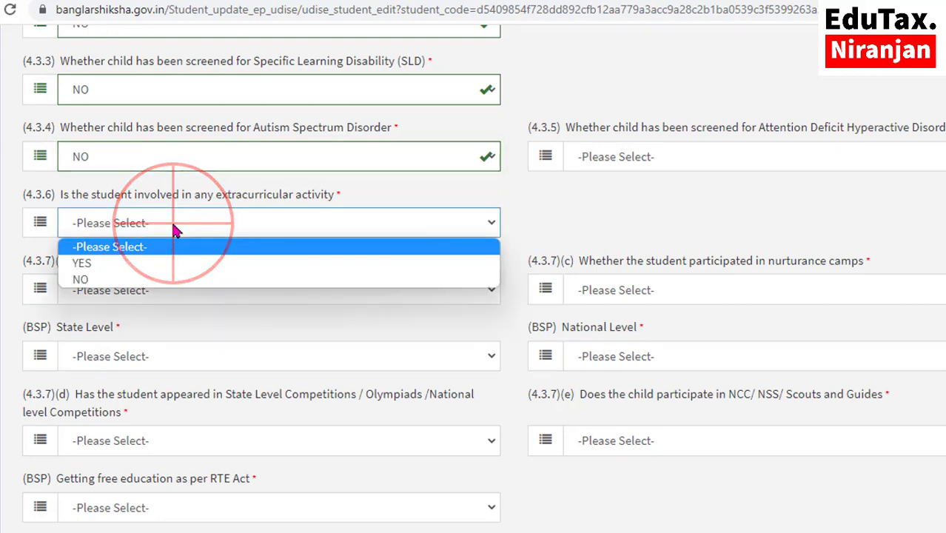
{"action": "left_click", "coordinate": [101, 279]}
Step: Set both Whether provided mentors and Whether the student participated in nurturance camps to NO
{"action": "scroll", "coordinate": [102, 278], "scroll_direction": "down", "scroll_amount": 2}
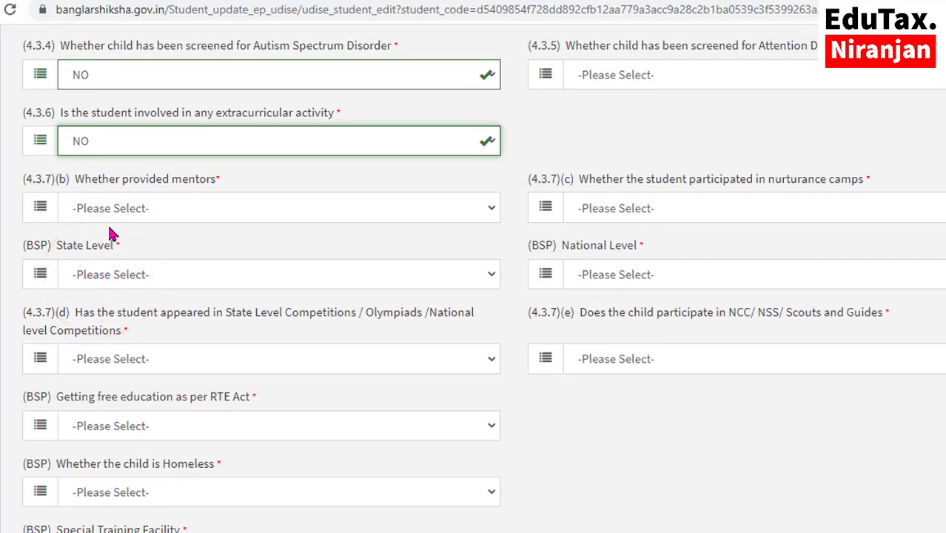
{"action": "left_click", "coordinate": [151, 211]}
{"action": "left_click", "coordinate": [82, 263]}
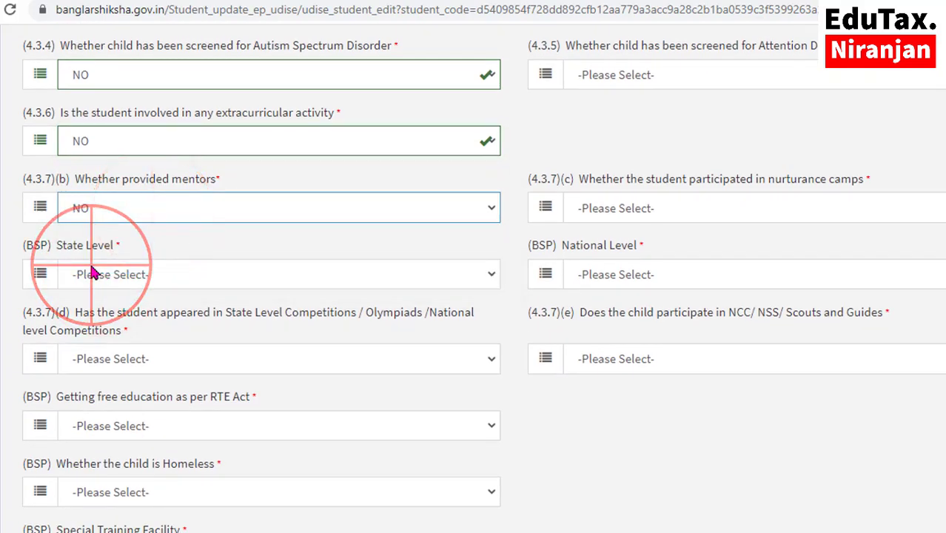
{"action": "scroll", "coordinate": [185, 296], "scroll_direction": "down", "scroll_amount": 2}
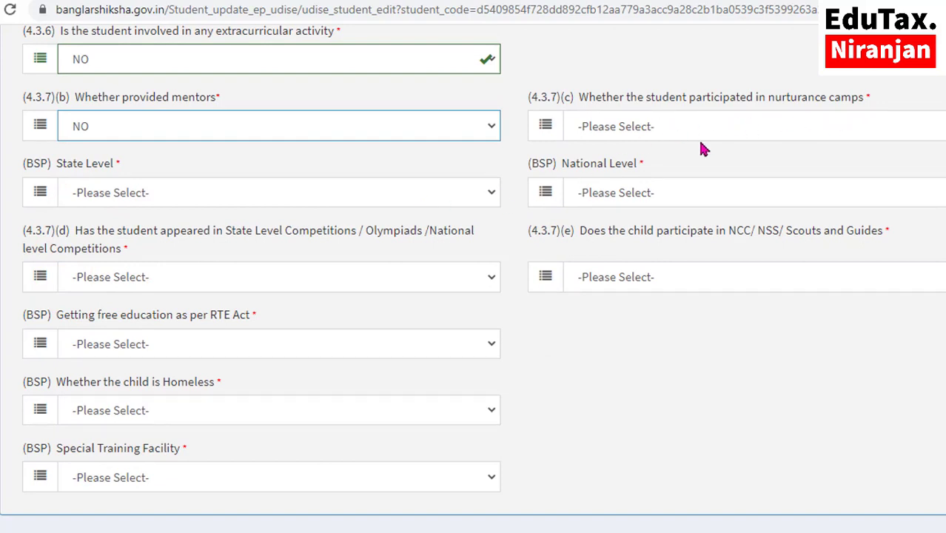
{"action": "left_click", "coordinate": [655, 126]}
{"action": "left_click", "coordinate": [592, 182]}
Step: Set State Level and National Level to NO
{"action": "scroll", "coordinate": [126, 174], "scroll_direction": "down", "scroll_amount": 2}
{"action": "left_click", "coordinate": [126, 111]}
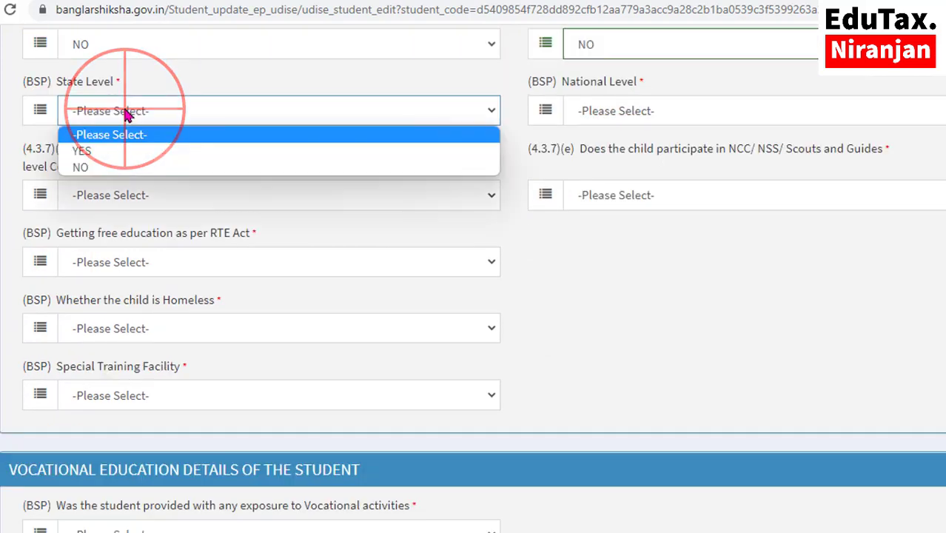
{"action": "left_click", "coordinate": [102, 167]}
{"action": "left_click", "coordinate": [612, 110]}
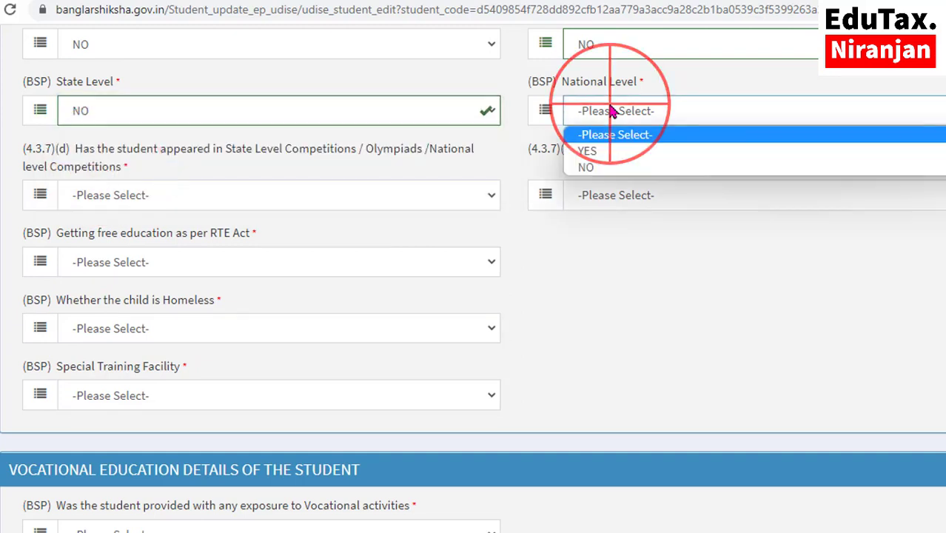
{"action": "left_click", "coordinate": [603, 167]}
Step: Set the State Level Competitions / Olympiads / National level Competitions question and the NCC/ NSS/ Scouts and Guides question to NO
{"action": "scroll", "coordinate": [327, 247], "scroll_direction": "up", "scroll_amount": 1}
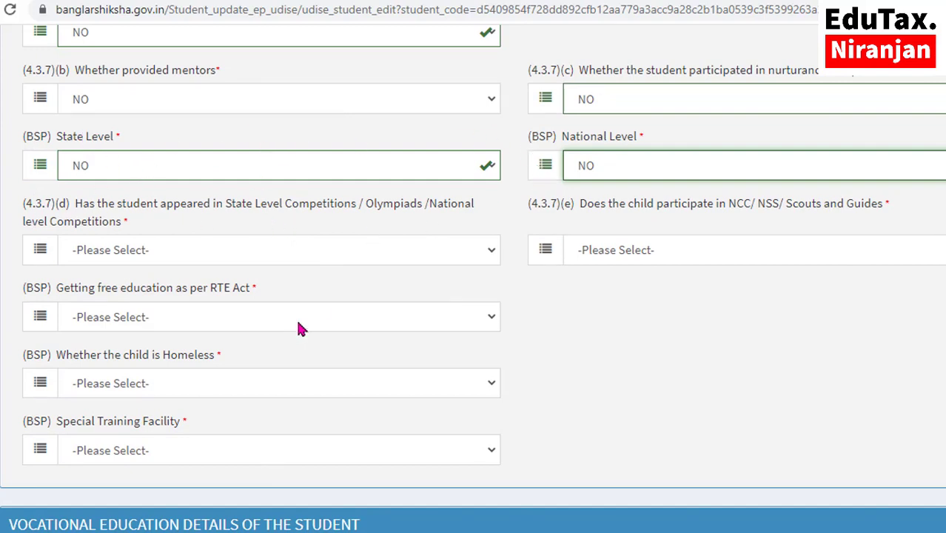
{"action": "scroll", "coordinate": [296, 325], "scroll_direction": "down", "scroll_amount": 1}
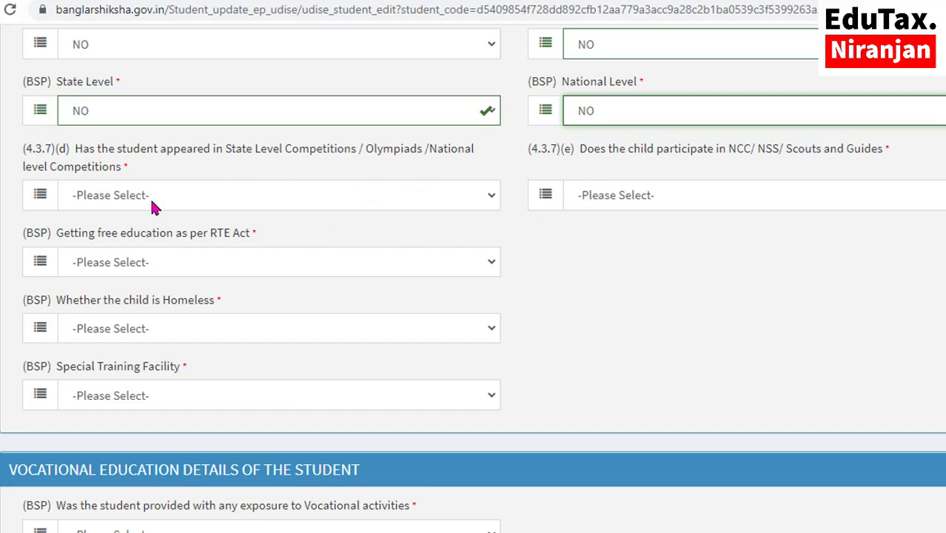
{"action": "left_click", "coordinate": [151, 200]}
{"action": "left_click", "coordinate": [94, 251]}
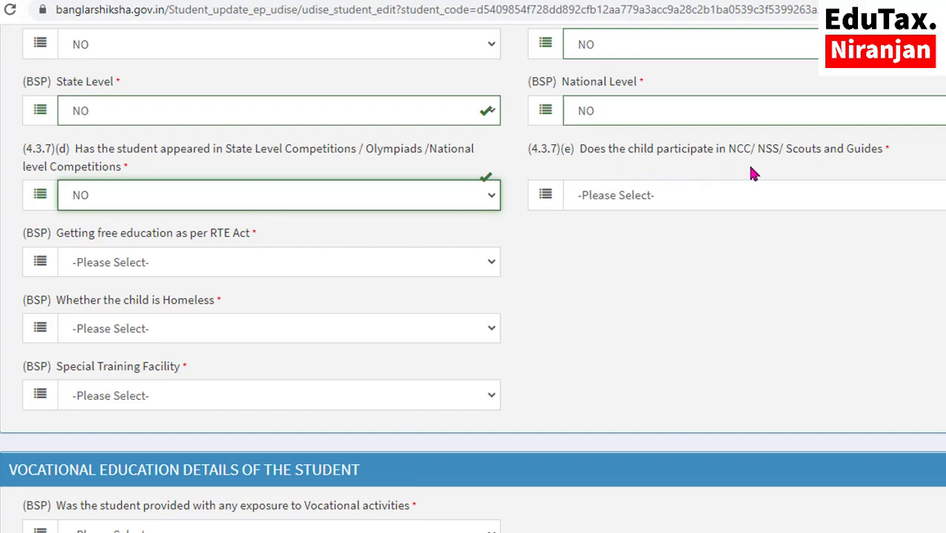
{"action": "left_click", "coordinate": [668, 204]}
{"action": "left_click", "coordinate": [607, 254]}
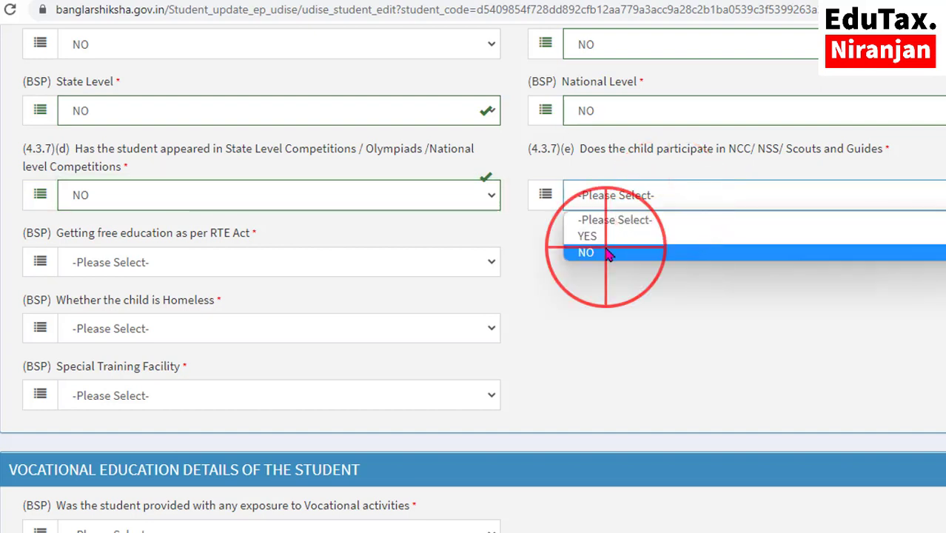
Step: Set Getting free education as per RTE Act to YES
{"action": "scroll", "coordinate": [146, 273], "scroll_direction": "down", "scroll_amount": 1}
{"action": "scroll", "coordinate": [146, 273], "scroll_direction": "down", "scroll_amount": 2}
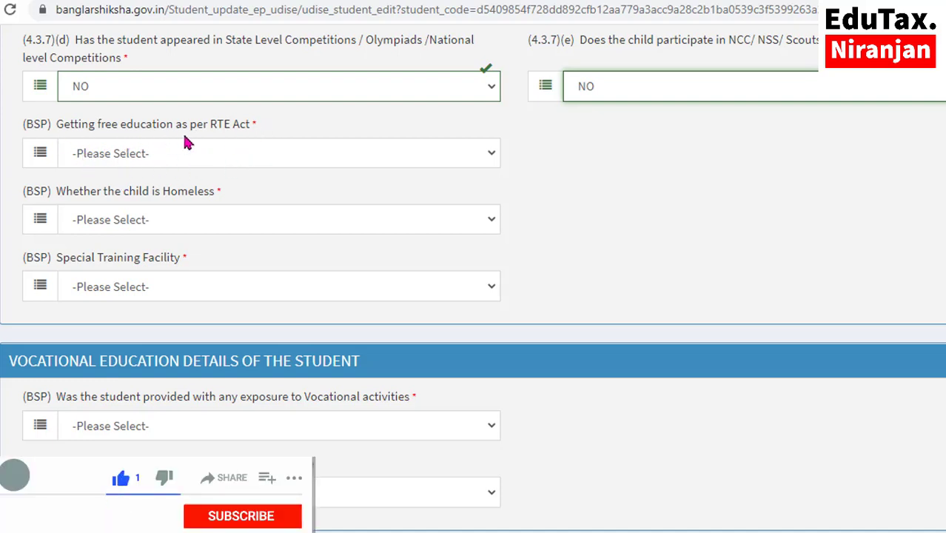
{"action": "left_click", "coordinate": [204, 151]}
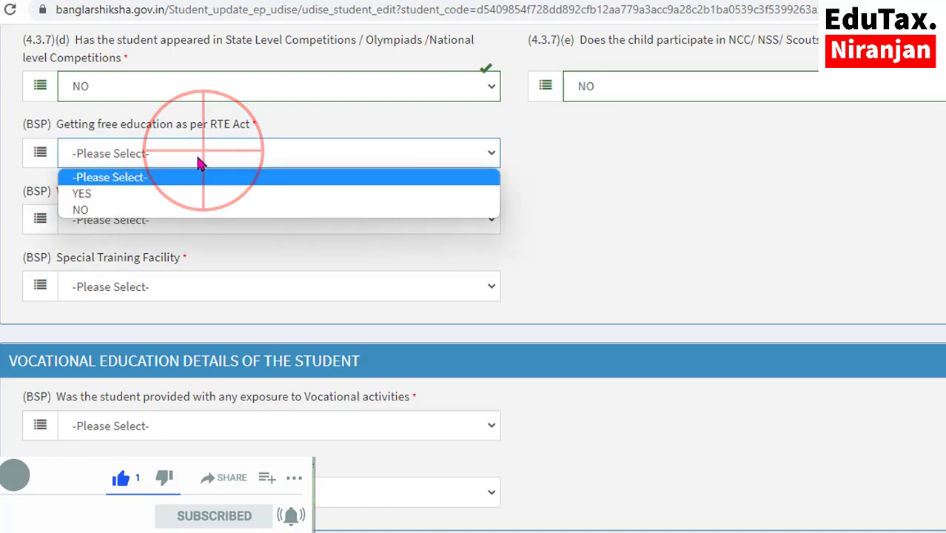
{"action": "left_click", "coordinate": [88, 194]}
{"action": "scroll", "coordinate": [96, 182], "scroll_direction": "down", "scroll_amount": 1}
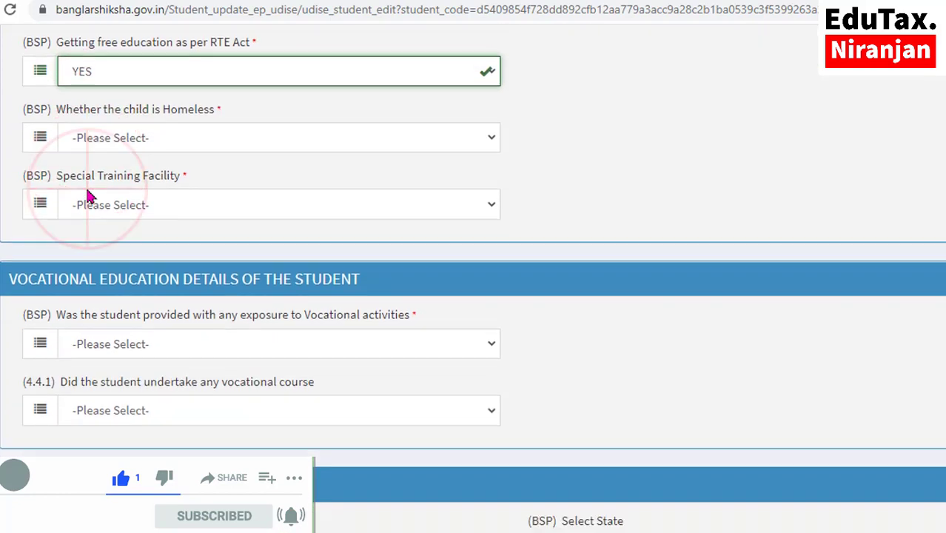
Step: Set Whether the child is Homeless to NA and Special Training Facility to NO
{"action": "left_click", "coordinate": [111, 144]}
{"action": "left_click", "coordinate": [94, 177]}
{"action": "scroll", "coordinate": [95, 183], "scroll_direction": "down", "scroll_amount": 1}
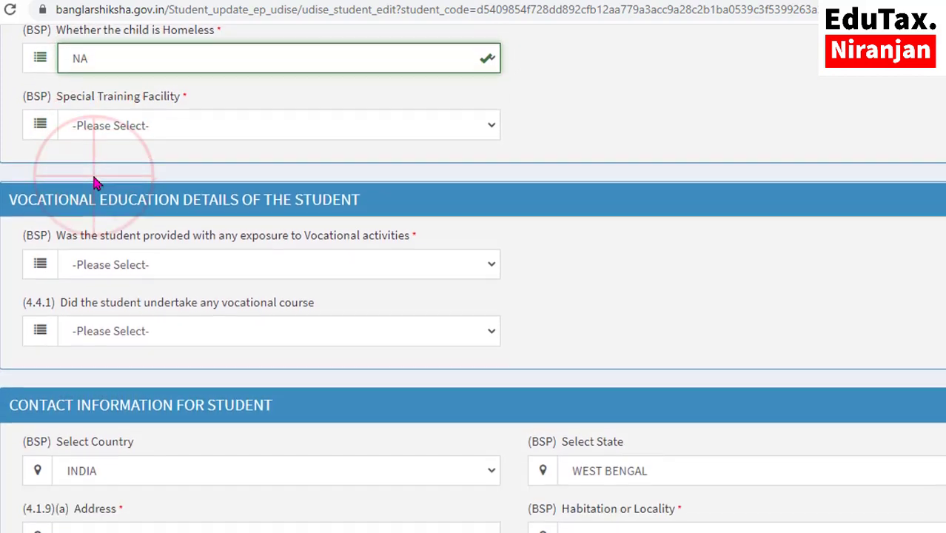
{"action": "left_click", "coordinate": [129, 126]}
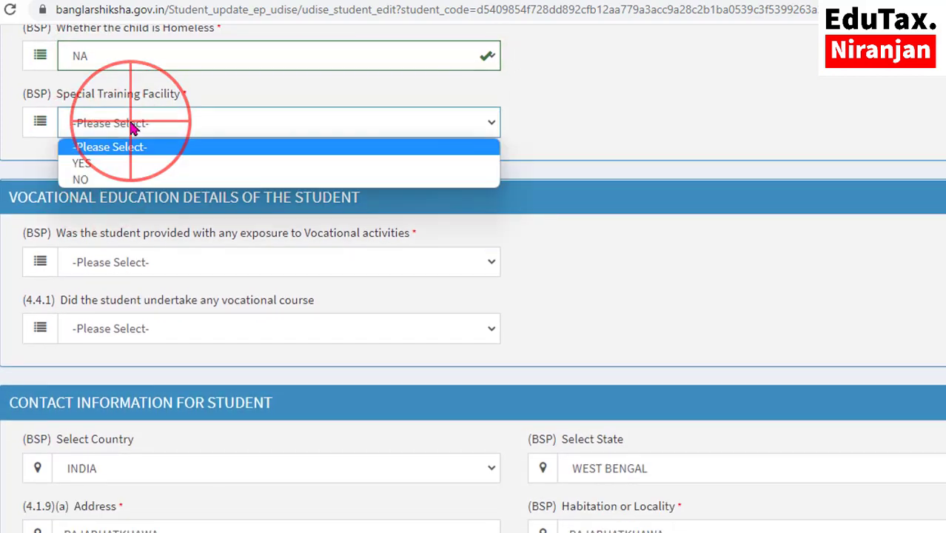
{"action": "left_click", "coordinate": [100, 178]}
Step: Set both the exposure to Vocational activities question and the vocational course question to NO
{"action": "scroll", "coordinate": [100, 182], "scroll_direction": "down", "scroll_amount": 1}
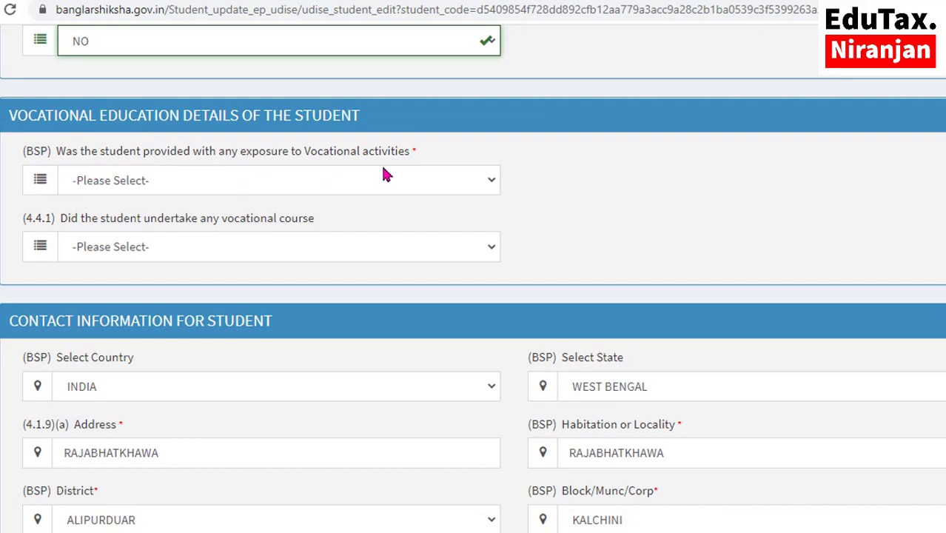
{"action": "left_click", "coordinate": [167, 185]}
{"action": "left_click", "coordinate": [134, 236]}
{"action": "scroll", "coordinate": [122, 200], "scroll_direction": "down", "scroll_amount": 1}
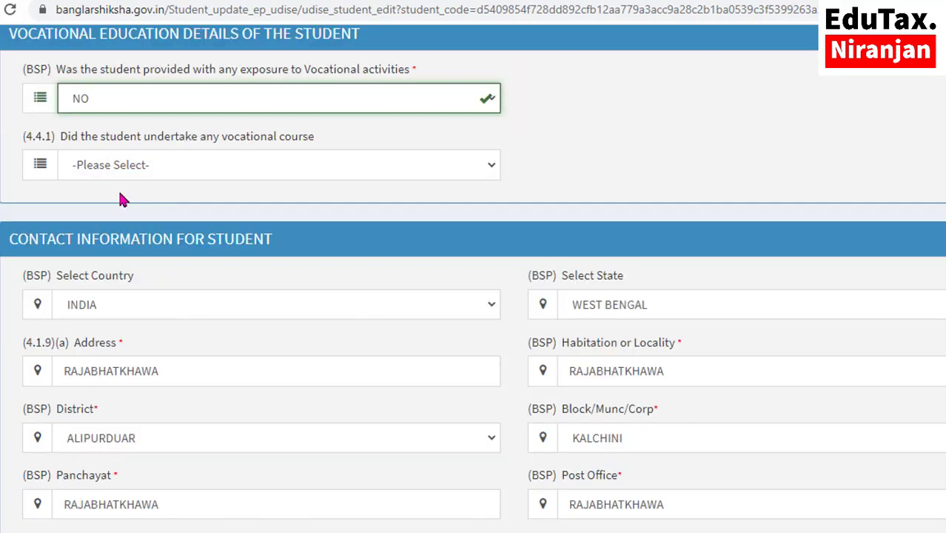
{"action": "left_click", "coordinate": [211, 172]}
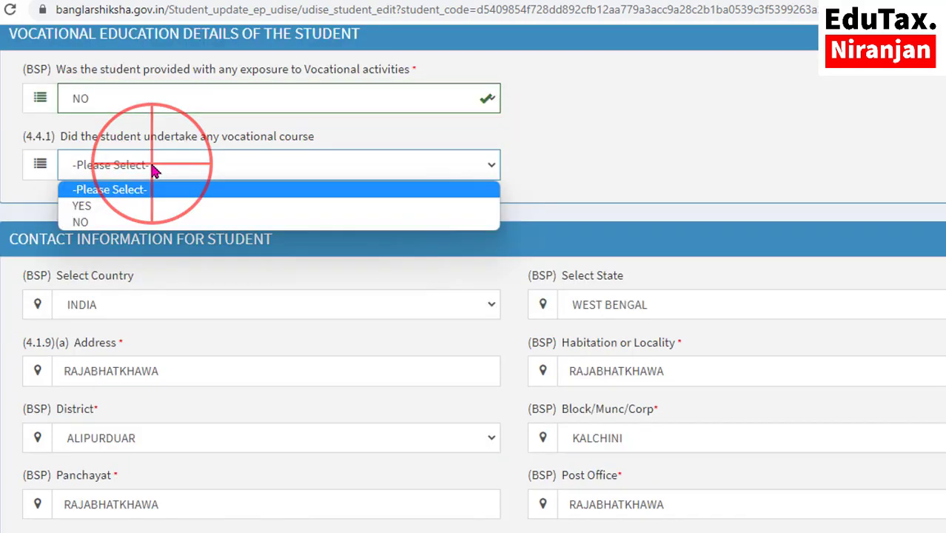
{"action": "left_click", "coordinate": [65, 216]}
Step: Review the completed general, enrolment, facility and vocational sections of the student form for correctness
{"action": "scroll", "coordinate": [64, 242], "scroll_direction": "up", "scroll_amount": 2}
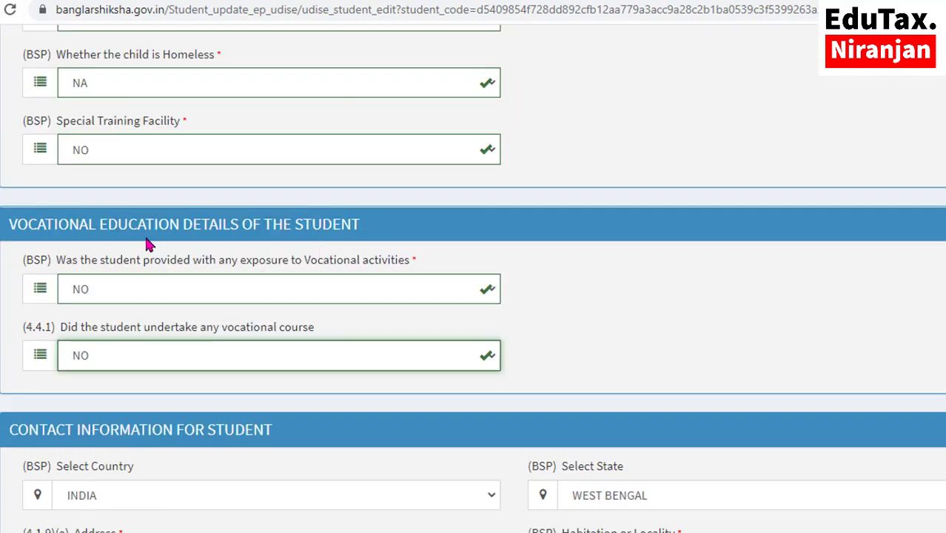
{"action": "scroll", "coordinate": [262, 246], "scroll_direction": "up", "scroll_amount": 5}
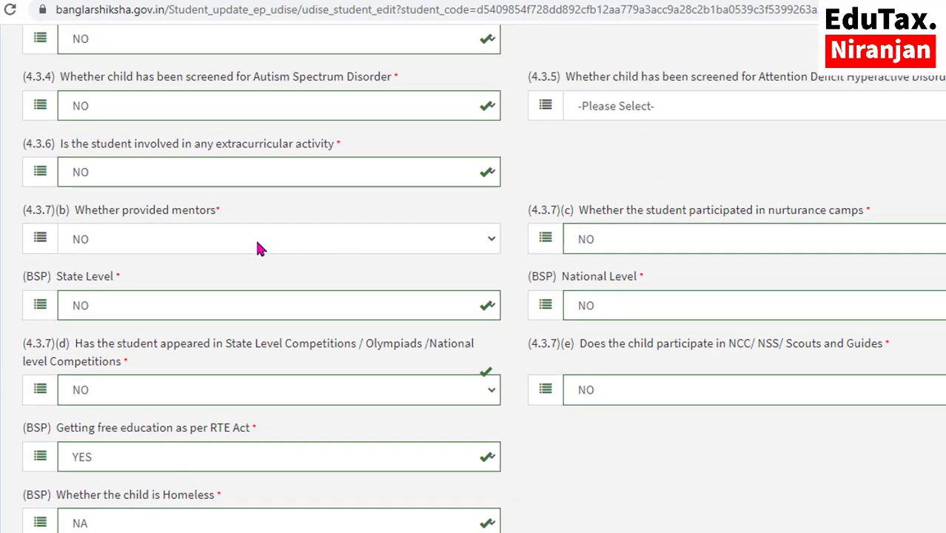
{"action": "scroll", "coordinate": [258, 249], "scroll_direction": "up", "scroll_amount": 10}
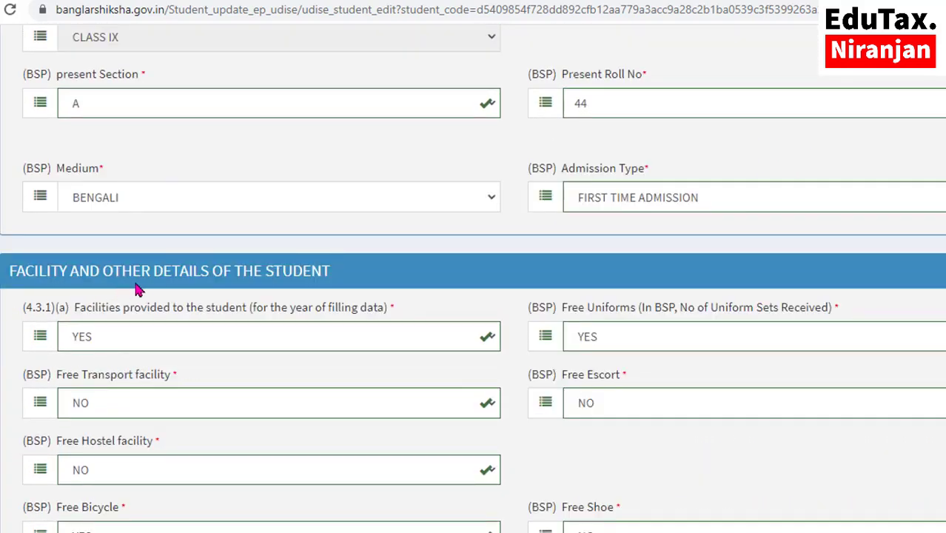
{"action": "scroll", "coordinate": [238, 241], "scroll_direction": "up", "scroll_amount": 6}
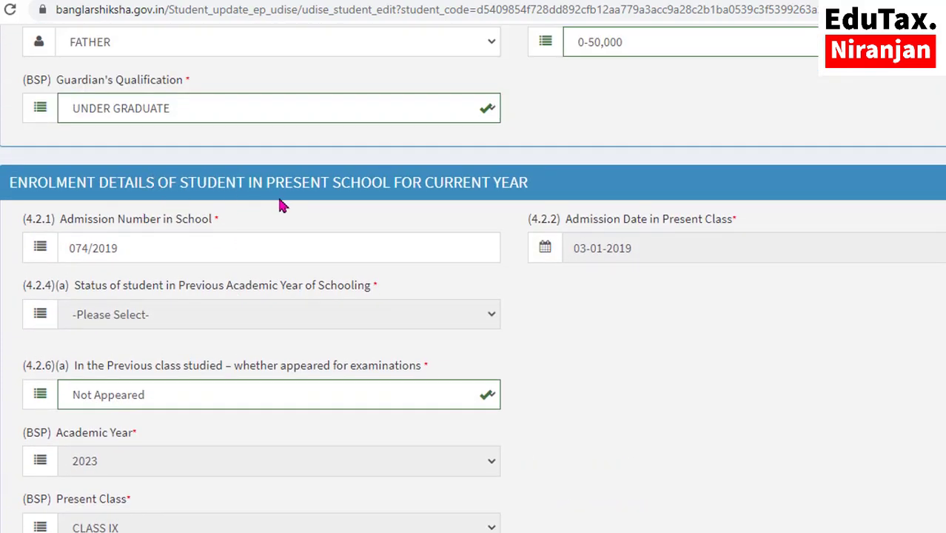
{"action": "scroll", "coordinate": [280, 205], "scroll_direction": "up", "scroll_amount": 7}
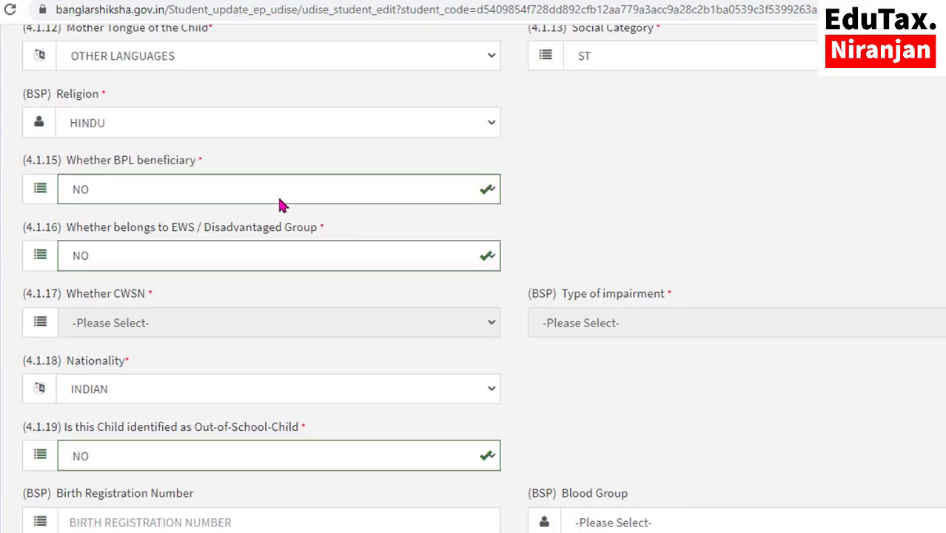
{"action": "scroll", "coordinate": [280, 206], "scroll_direction": "up", "scroll_amount": 6}
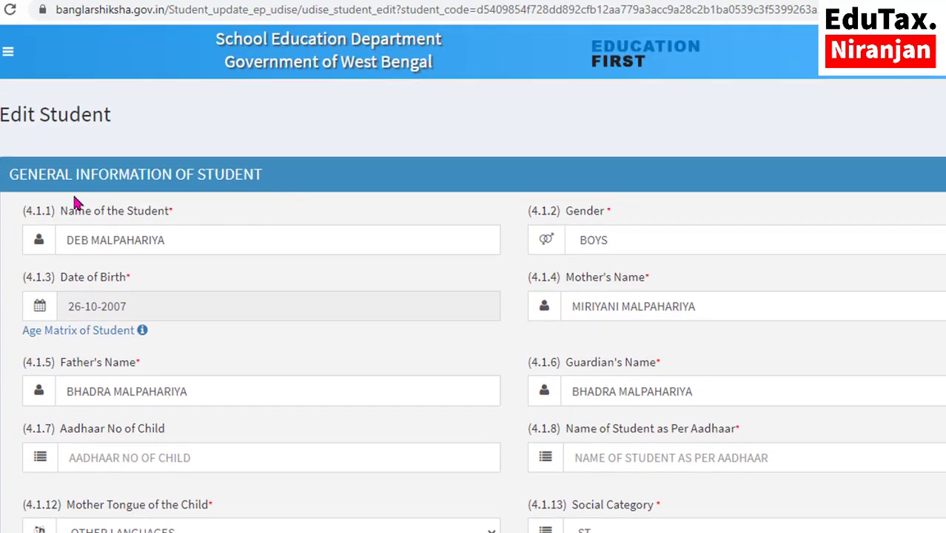
{"action": "scroll", "coordinate": [339, 182], "scroll_direction": "down", "scroll_amount": 12}
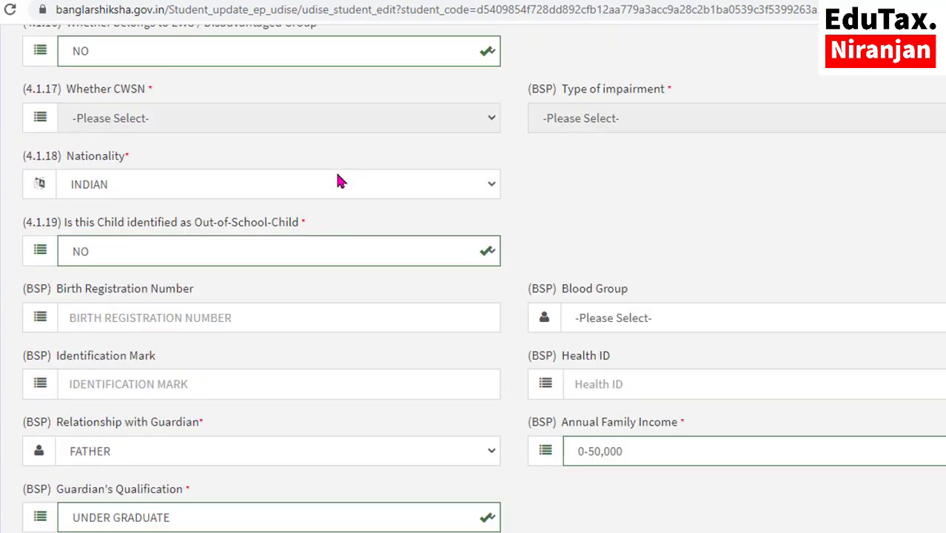
{"action": "scroll", "coordinate": [338, 181], "scroll_direction": "down", "scroll_amount": 13}
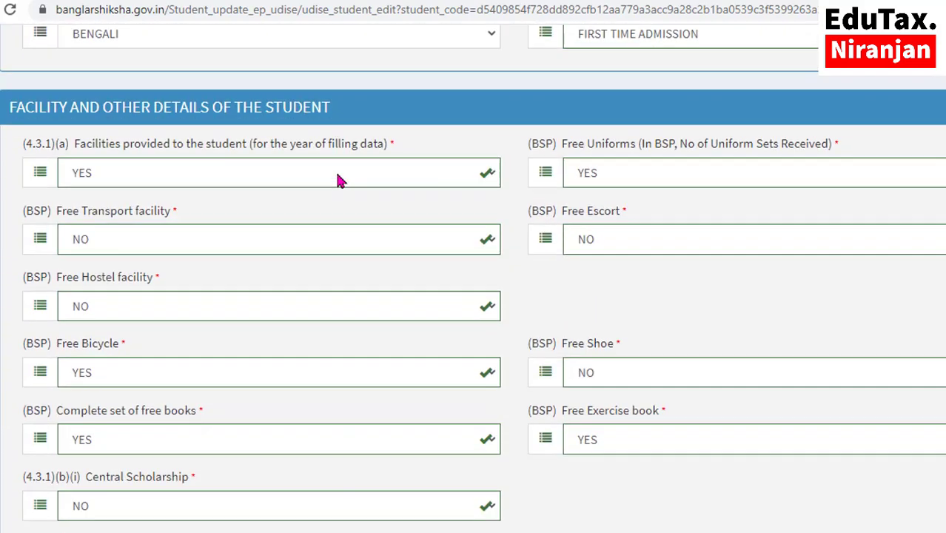
{"action": "scroll", "coordinate": [338, 181], "scroll_direction": "down", "scroll_amount": 11}
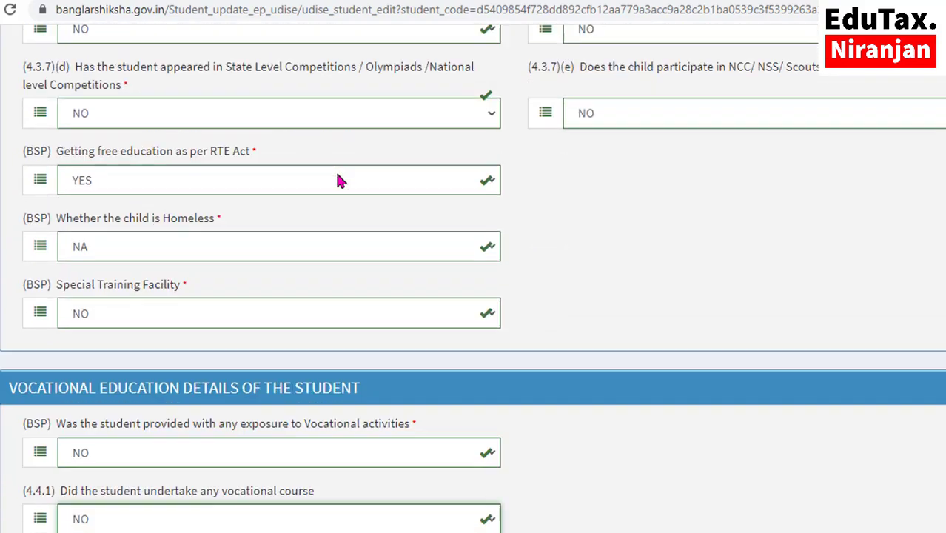
{"action": "scroll", "coordinate": [338, 177], "scroll_direction": "down", "scroll_amount": 5}
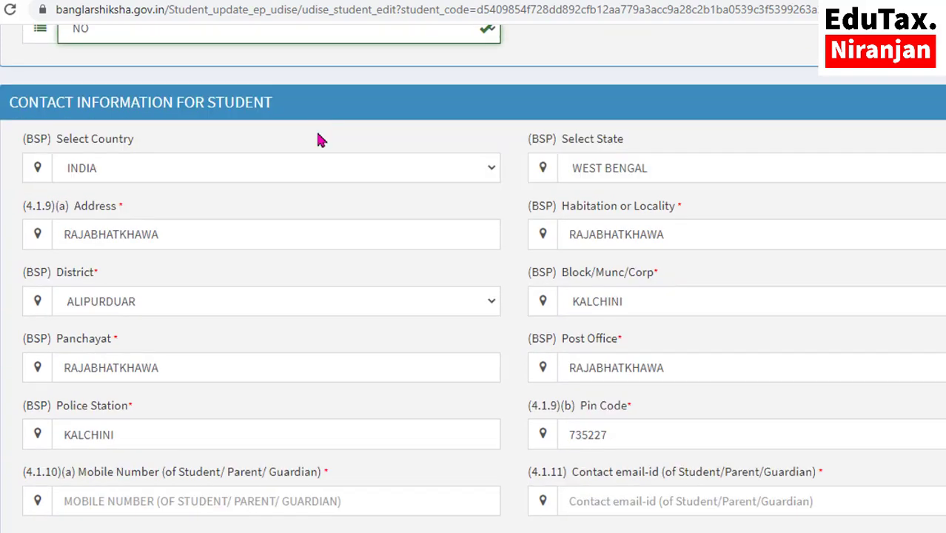
Step: Fill in the contact e-mail and the mobile number in the student's contact information
{"action": "scroll", "coordinate": [146, 154], "scroll_direction": "down", "scroll_amount": 2}
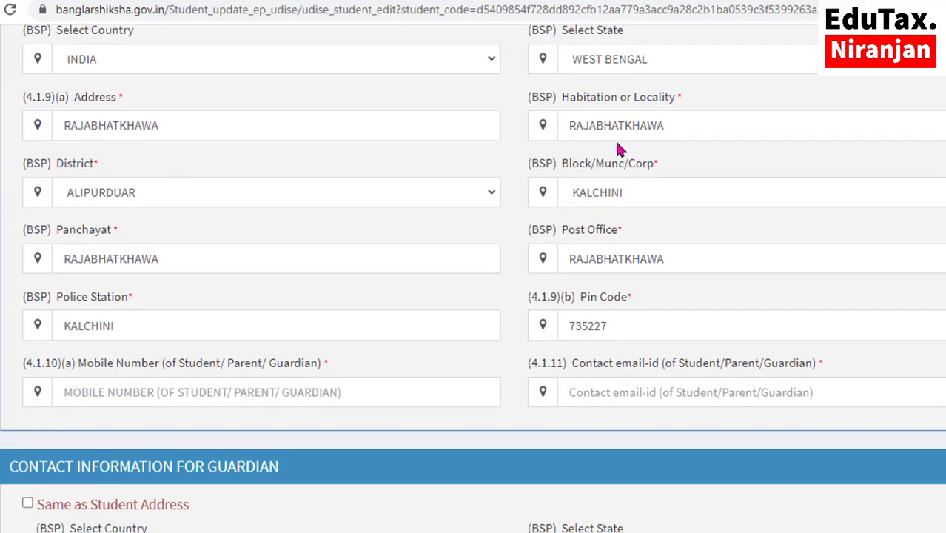
{"action": "scroll", "coordinate": [353, 239], "scroll_direction": "down", "scroll_amount": 2}
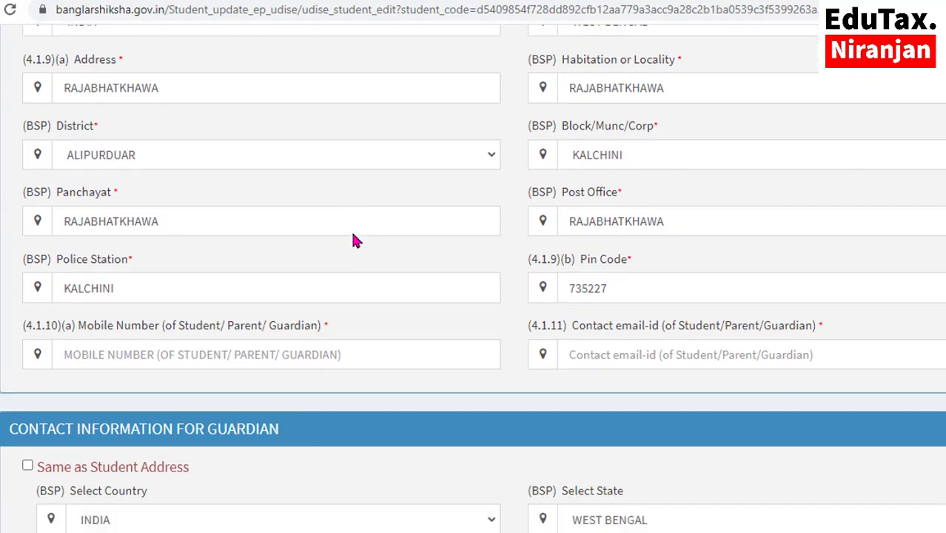
{"action": "left_click", "coordinate": [613, 256]}
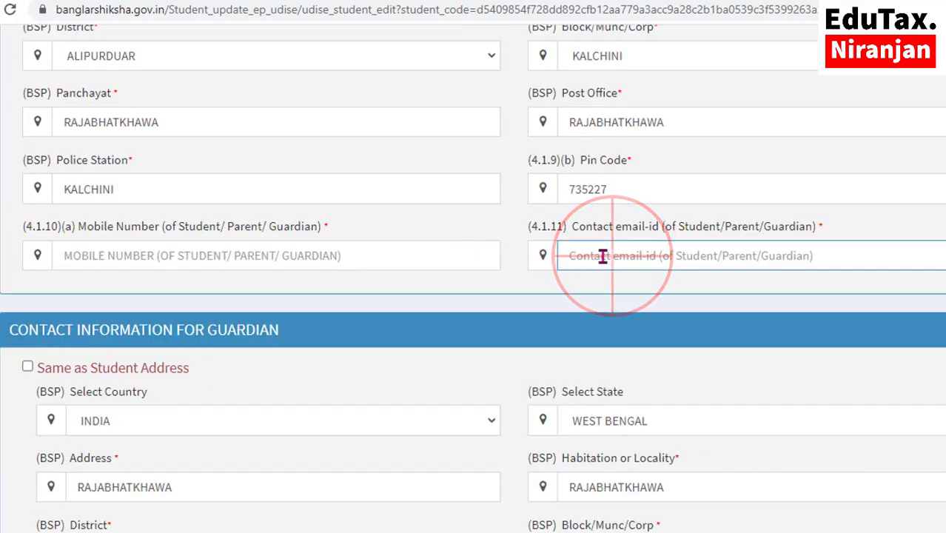
{"action": "scroll", "coordinate": [602, 254], "scroll_direction": "up", "scroll_amount": 1}
{"action": "scroll", "coordinate": [603, 255], "scroll_direction": "up", "scroll_amount": 3}
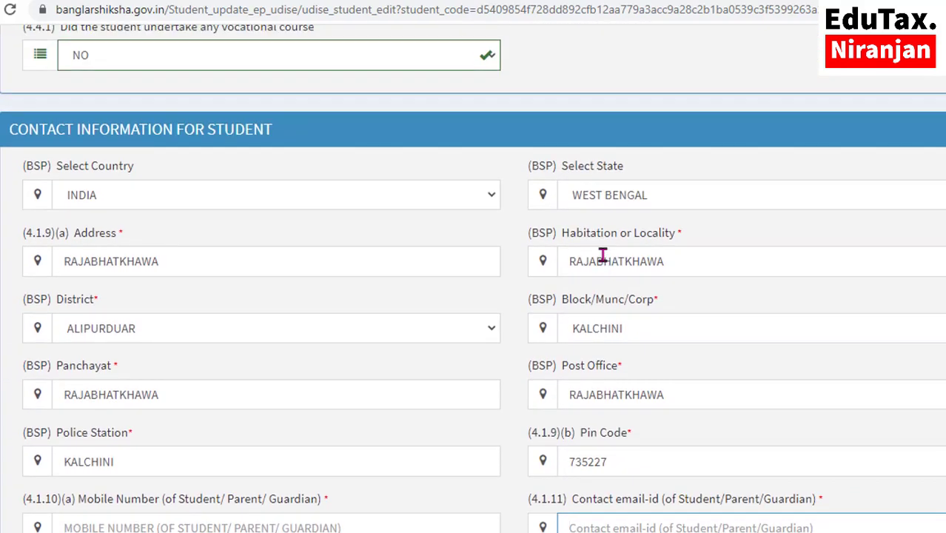
{"action": "scroll", "coordinate": [602, 255], "scroll_direction": "down", "scroll_amount": 4}
{"action": "scroll", "coordinate": [602, 254], "scroll_direction": "up", "scroll_amount": 1}
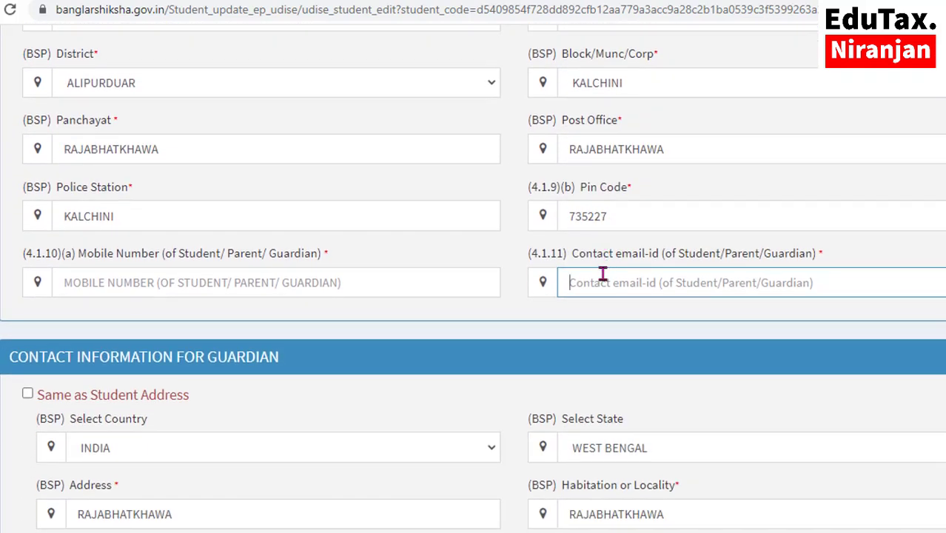
{"action": "type", "text": "r"}
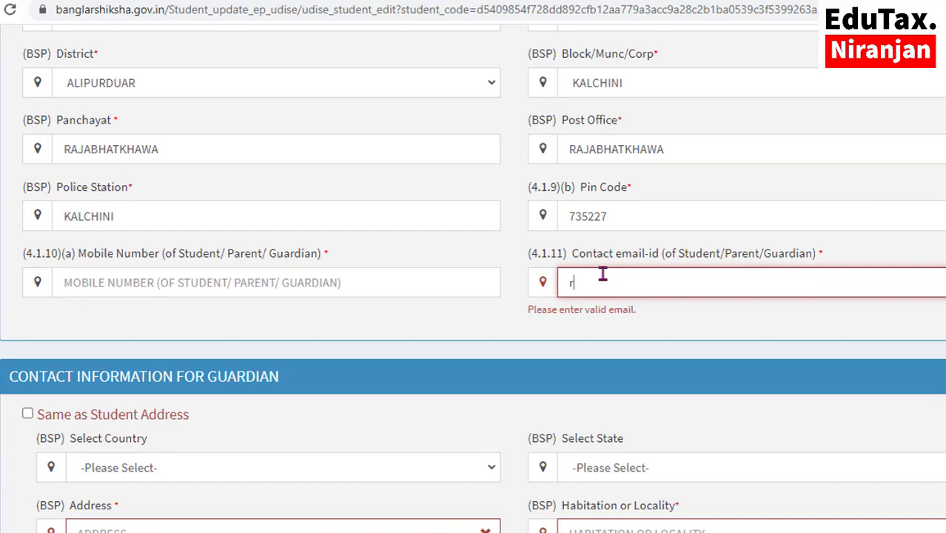
{"action": "key", "text": "Down"}
{"action": "key", "text": "Return"}
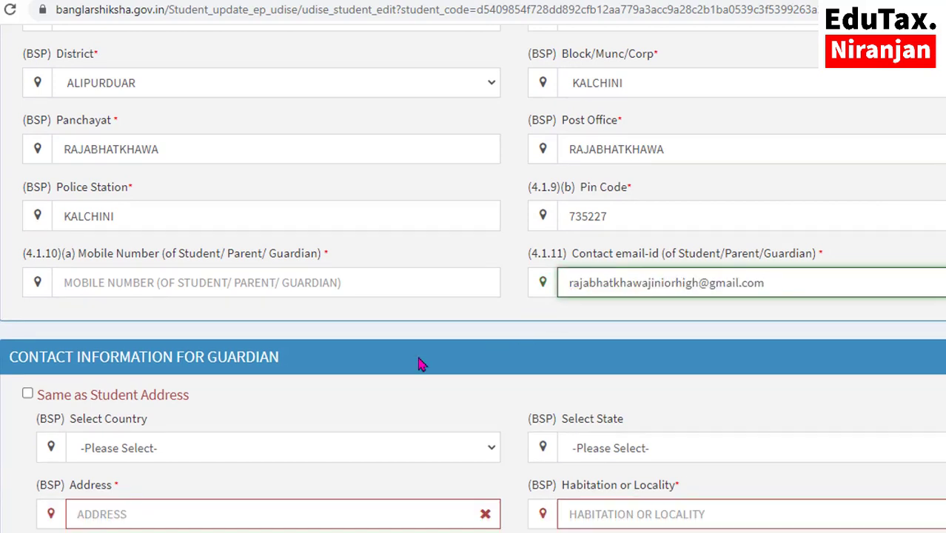
{"action": "left_click", "coordinate": [148, 281]}
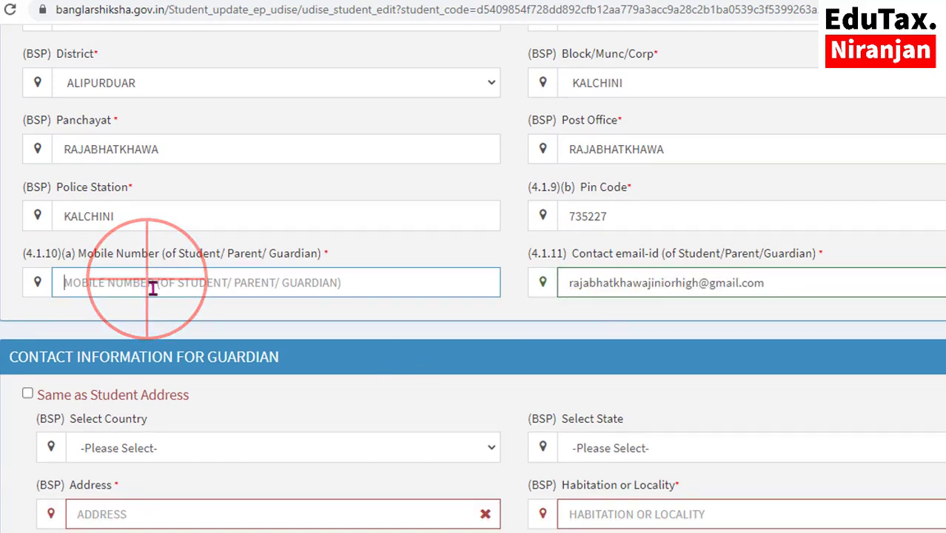
{"action": "key", "text": "ctrl+v"}
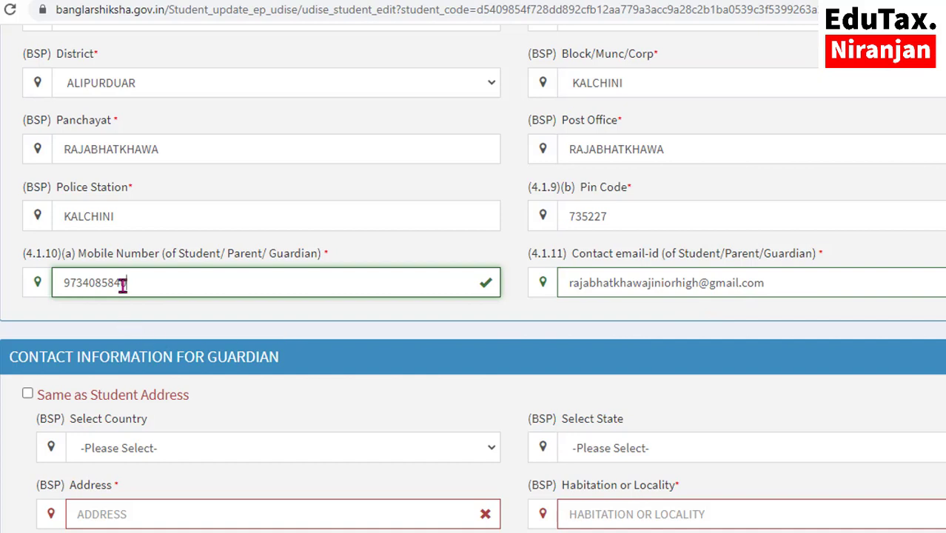
Step: Fill the guardian's contact information with the Same as Student Address option
{"action": "scroll", "coordinate": [141, 281], "scroll_direction": "down", "scroll_amount": 1}
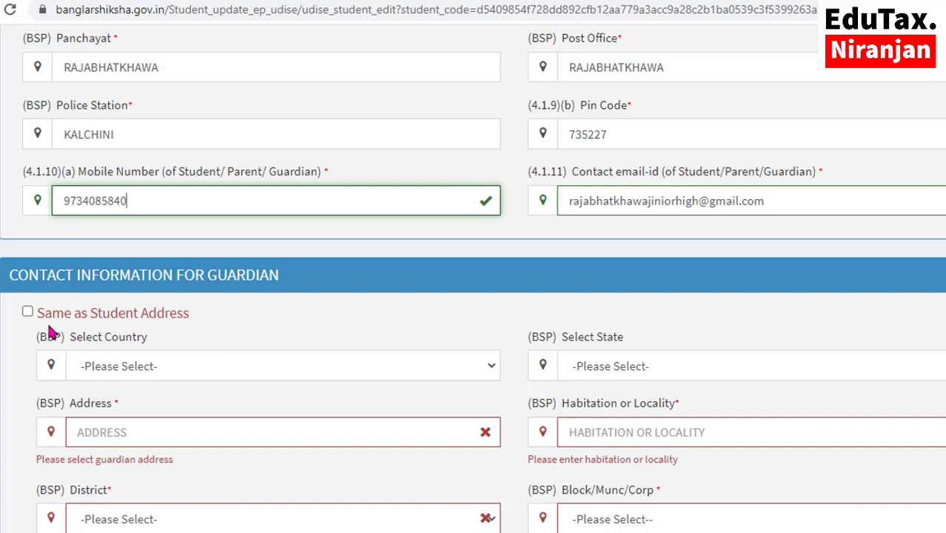
{"action": "left_click", "coordinate": [27, 311]}
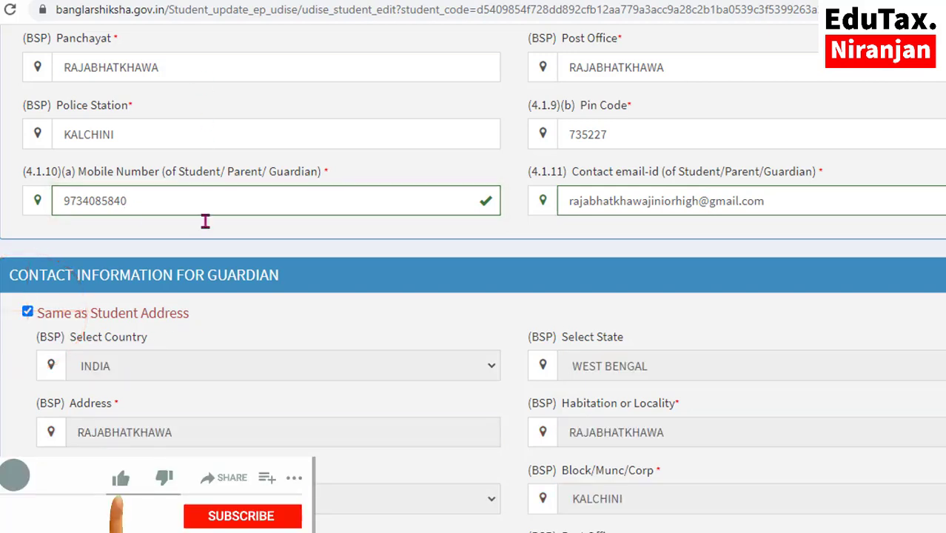
{"action": "scroll", "coordinate": [211, 351], "scroll_direction": "down", "scroll_amount": 2}
{"action": "scroll", "coordinate": [211, 350], "scroll_direction": "down", "scroll_amount": 1}
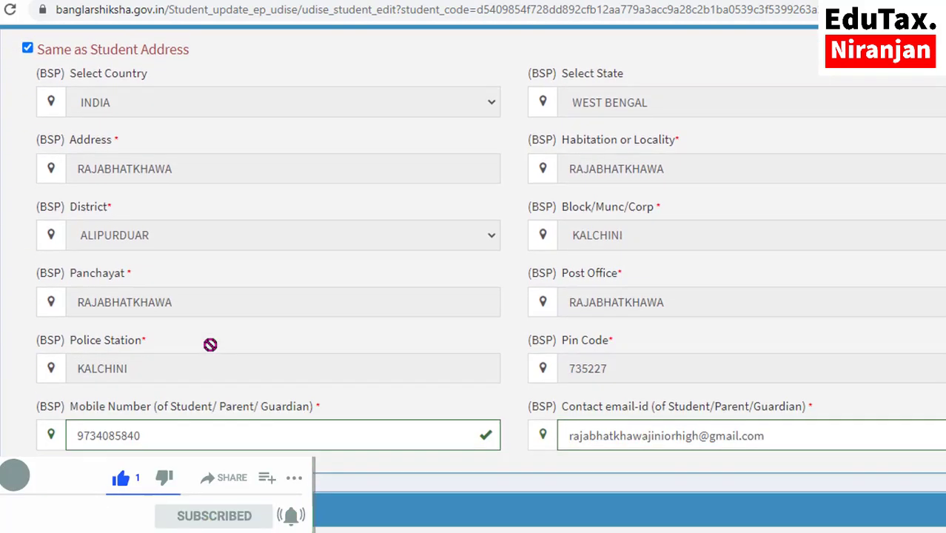
{"action": "scroll", "coordinate": [209, 284], "scroll_direction": "down", "scroll_amount": 1}
{"action": "scroll", "coordinate": [211, 345], "scroll_direction": "down", "scroll_amount": 2}
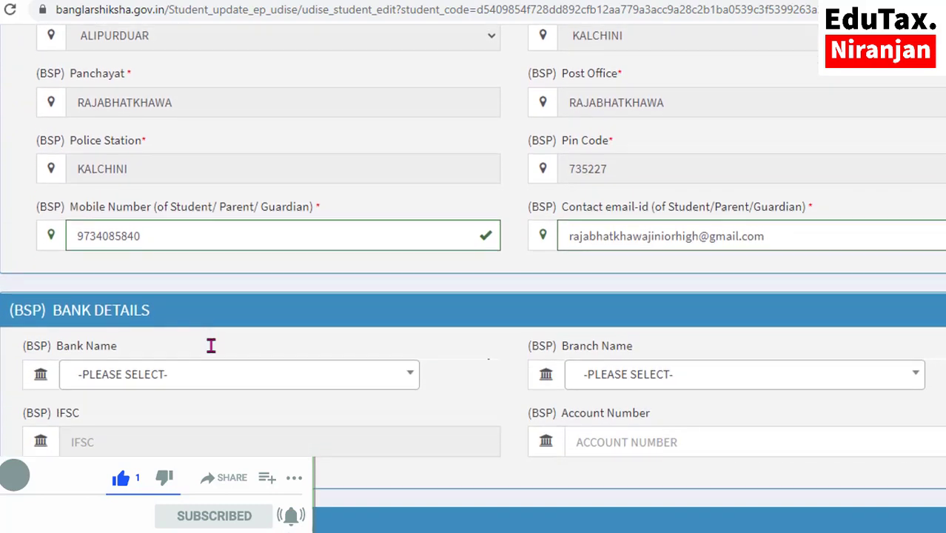
{"action": "scroll", "coordinate": [211, 342], "scroll_direction": "down", "scroll_amount": 1}
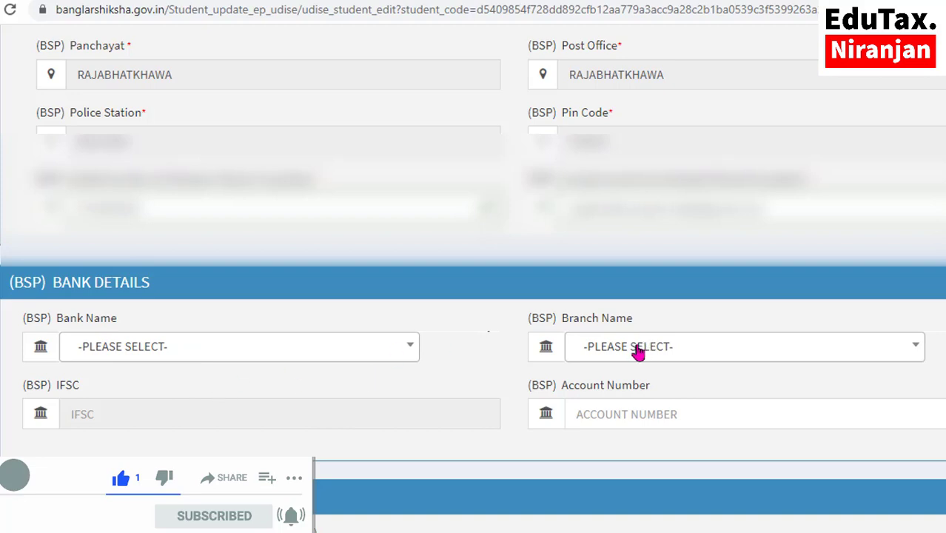
{"action": "scroll", "coordinate": [241, 382], "scroll_direction": "down", "scroll_amount": 2}
Step: Set Whether child has been screened for Attention Deficit Hyperactive Disorder to NO in the facility details
{"action": "scroll", "coordinate": [245, 389], "scroll_direction": "up", "scroll_amount": 10}
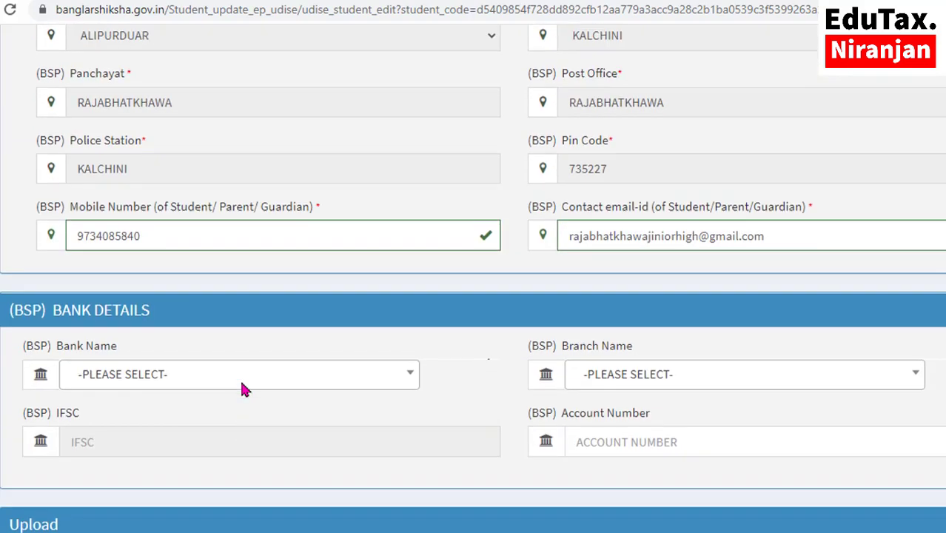
{"action": "scroll", "coordinate": [243, 386], "scroll_direction": "up", "scroll_amount": 10}
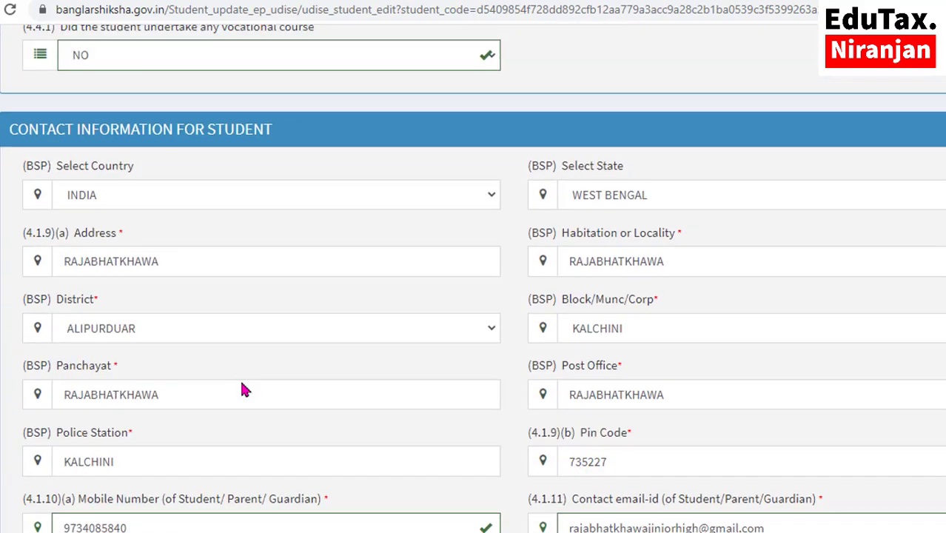
{"action": "scroll", "coordinate": [245, 390], "scroll_direction": "up", "scroll_amount": 5}
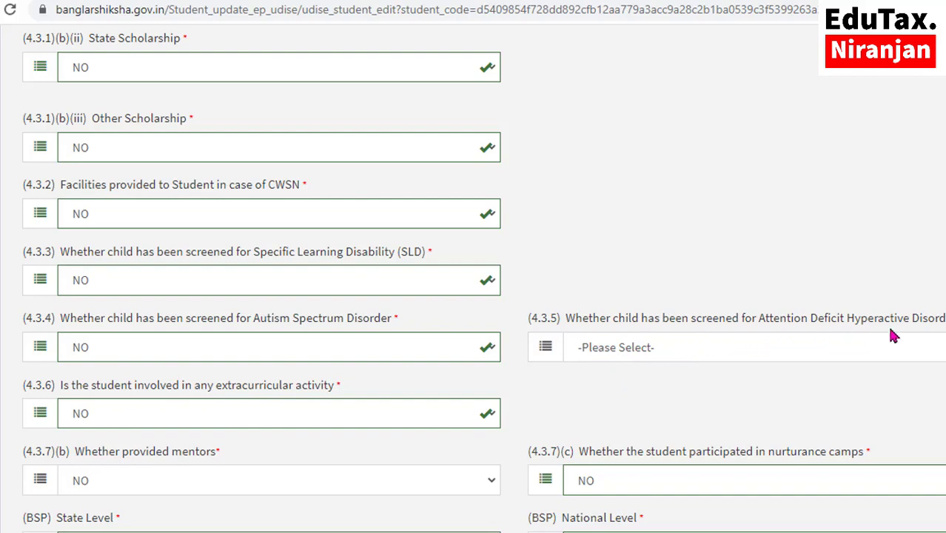
{"action": "left_click", "coordinate": [655, 350]}
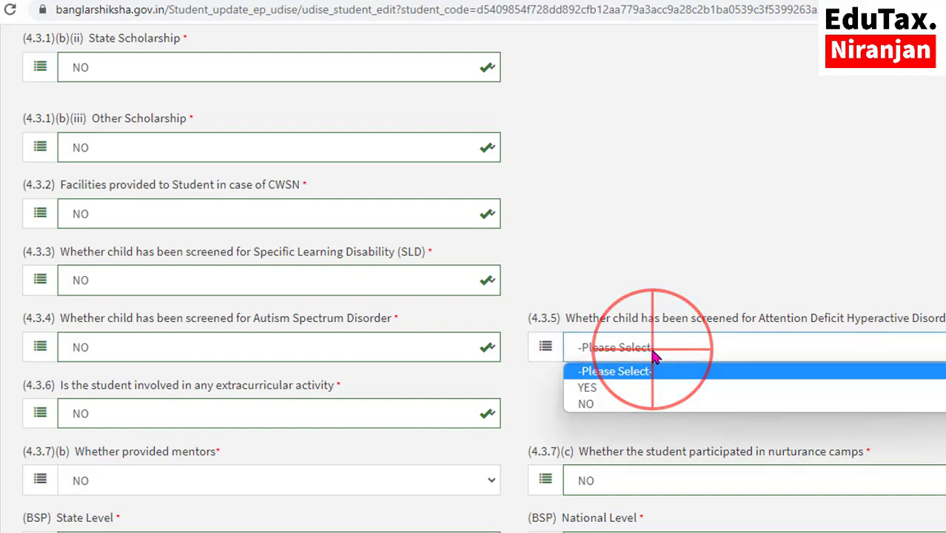
{"action": "left_click", "coordinate": [602, 402]}
{"action": "scroll", "coordinate": [587, 300], "scroll_direction": "up", "scroll_amount": 5}
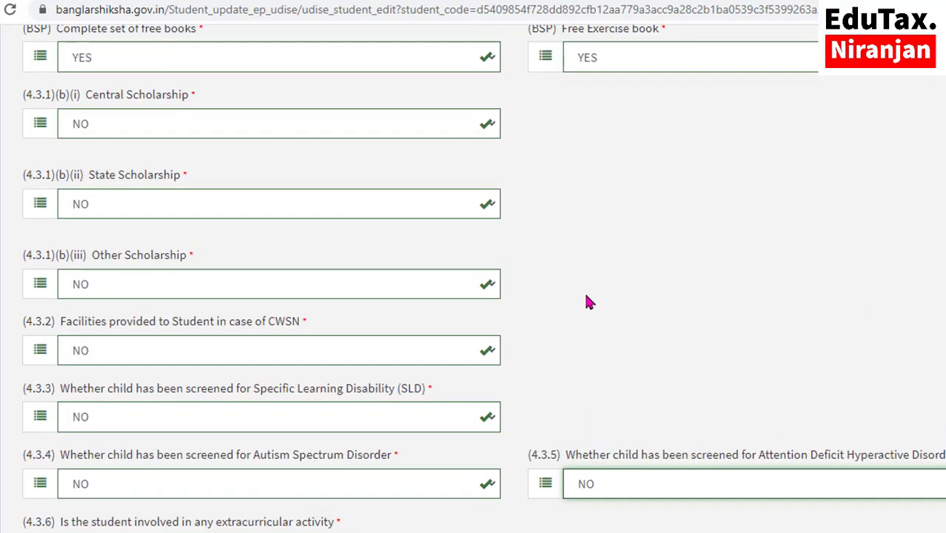
{"action": "scroll", "coordinate": [587, 301], "scroll_direction": "up", "scroll_amount": 5}
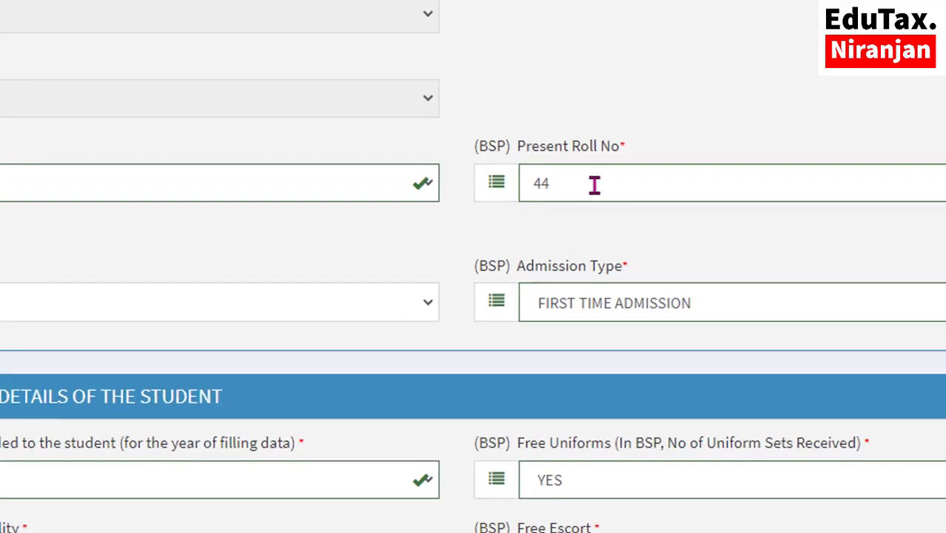
Step: Check the present roll number, facility and contact sections of the student form, and try to submit the updated details
{"action": "left_click", "coordinate": [601, 188]}
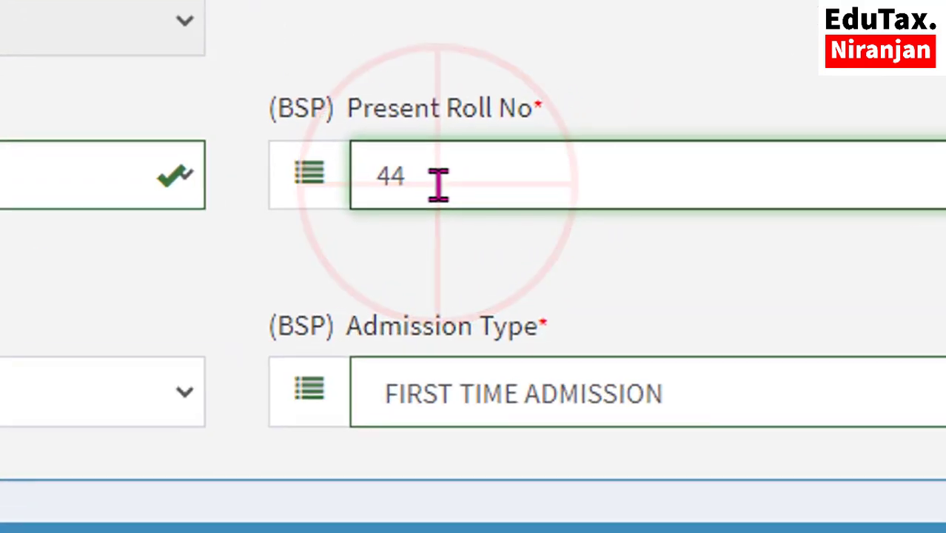
{"action": "left_click_drag", "start_coordinate": [412, 178], "coordinate": [457, 180]}
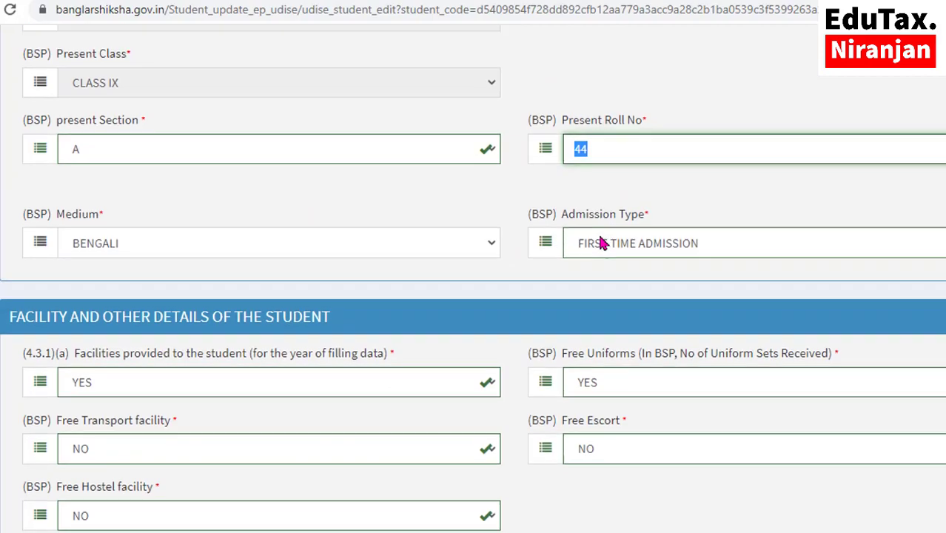
{"action": "scroll", "coordinate": [602, 243], "scroll_direction": "down", "scroll_amount": 5}
{"action": "scroll", "coordinate": [601, 243], "scroll_direction": "down", "scroll_amount": 10}
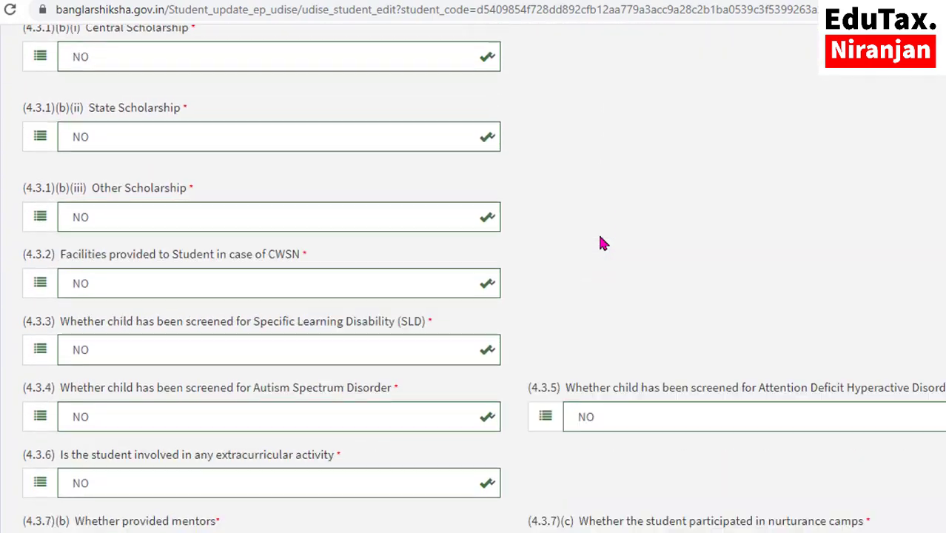
{"action": "scroll", "coordinate": [602, 243], "scroll_direction": "down", "scroll_amount": 7}
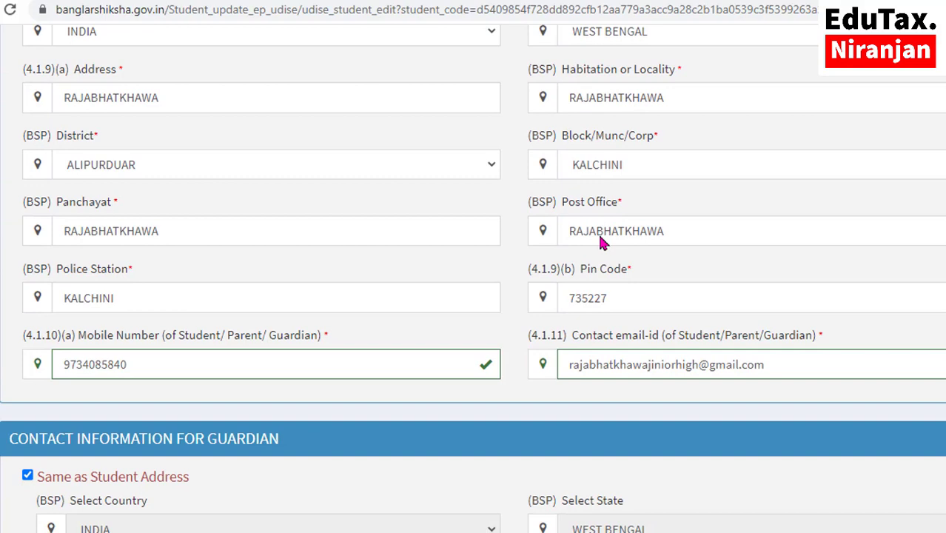
{"action": "scroll", "coordinate": [602, 243], "scroll_direction": "down", "scroll_amount": 3}
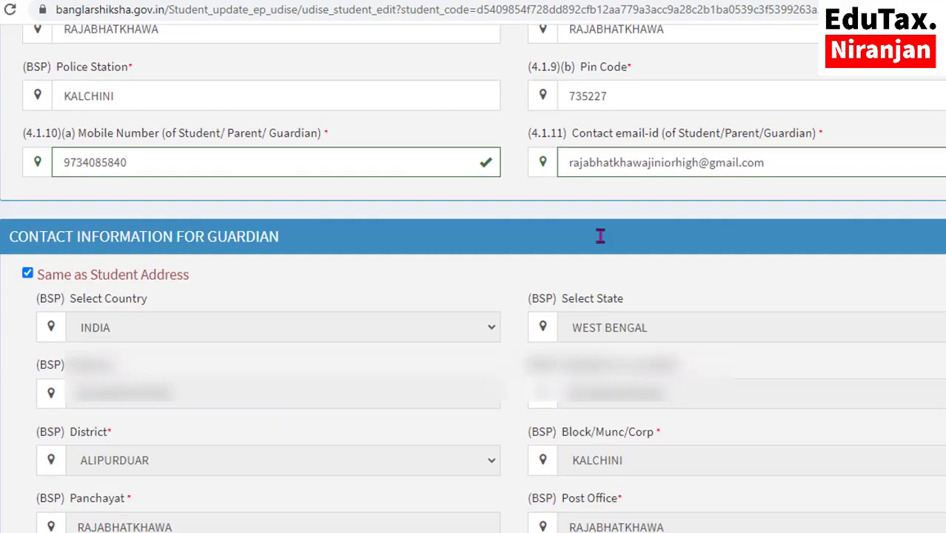
{"action": "scroll", "coordinate": [600, 235], "scroll_direction": "down", "scroll_amount": 5}
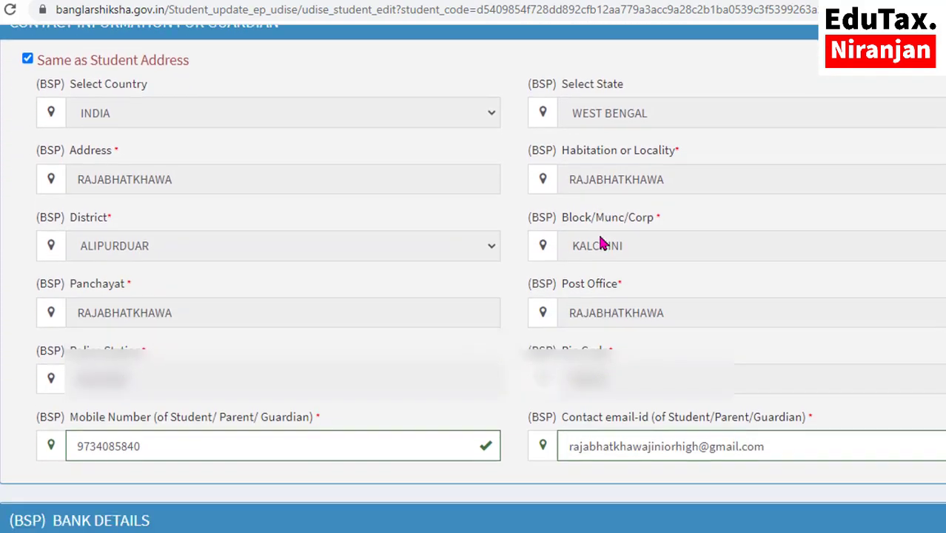
{"action": "scroll", "coordinate": [599, 236], "scroll_direction": "down", "scroll_amount": 5}
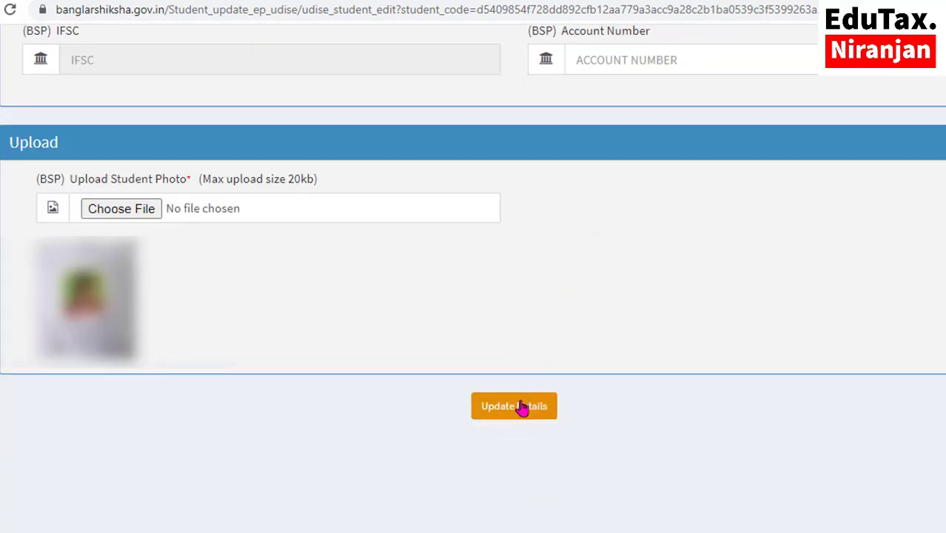
{"action": "left_click", "coordinate": [511, 411]}
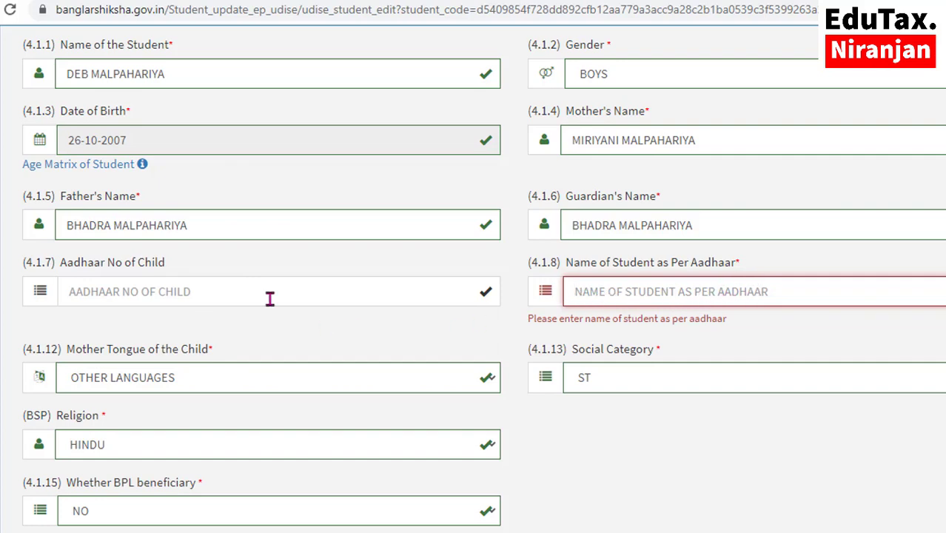
Step: Copy the student's name from the general information into the Name of Student as Per Aadhaar field
{"action": "scroll", "coordinate": [265, 292], "scroll_direction": "up", "scroll_amount": 1}
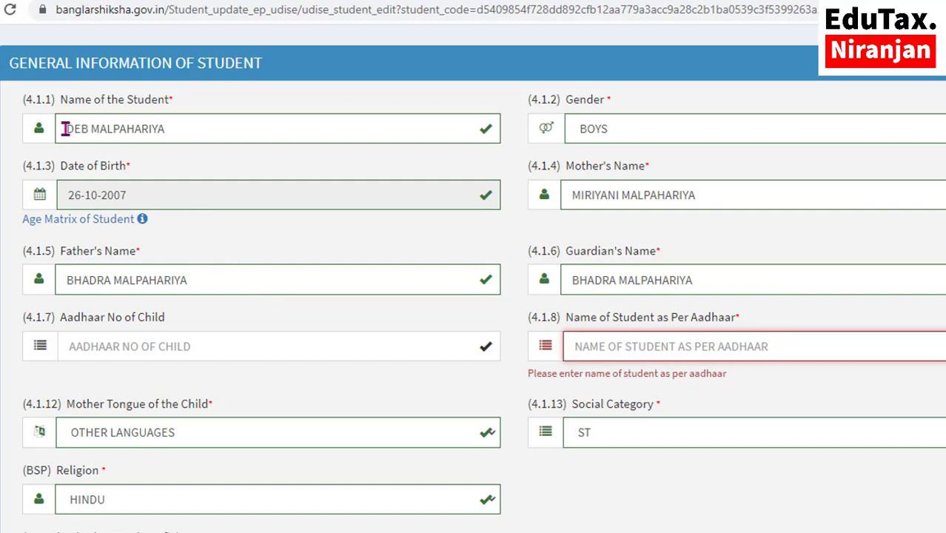
{"action": "left_click_drag", "start_coordinate": [64, 129], "coordinate": [179, 128]}
{"action": "right_click", "coordinate": [130, 132]}
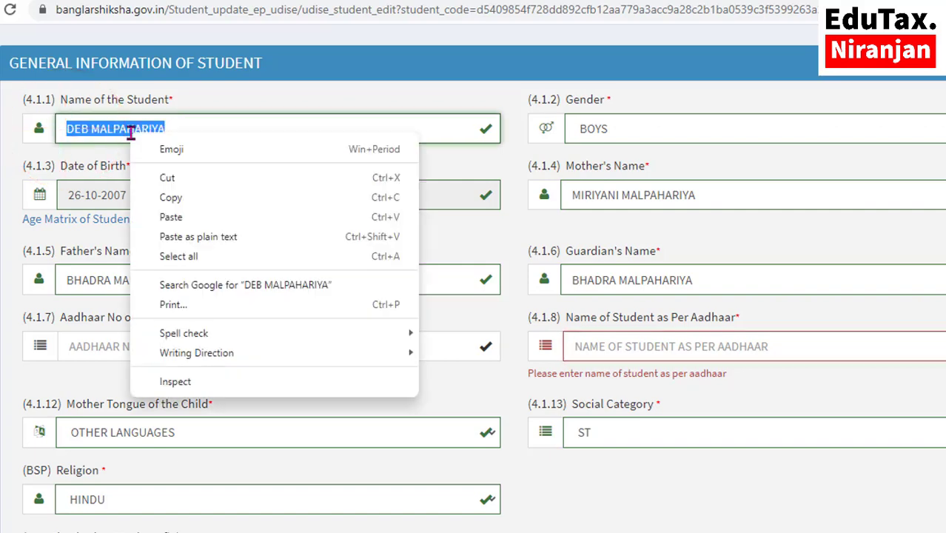
{"action": "left_click", "coordinate": [173, 199]}
{"action": "left_click", "coordinate": [585, 340]}
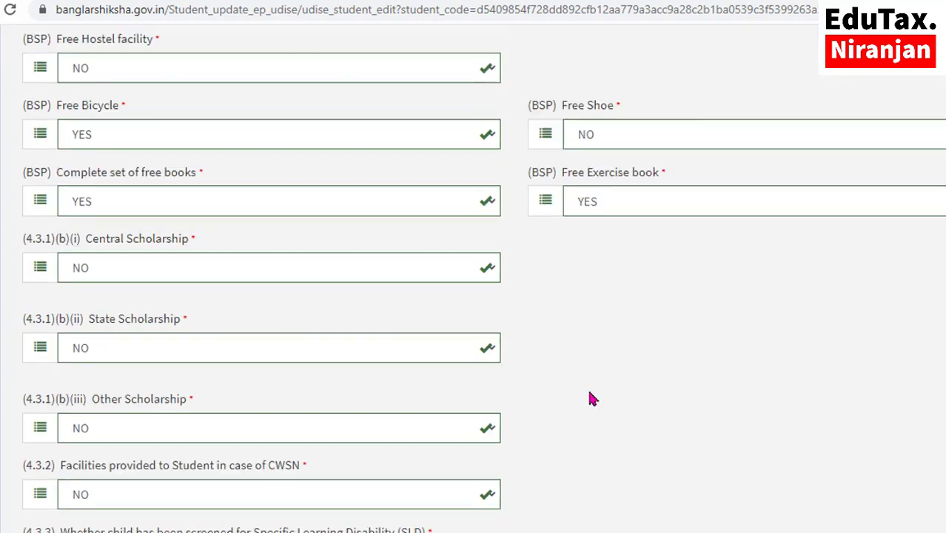
Step: Submit the student form with Update Details
{"action": "scroll", "coordinate": [591, 397], "scroll_direction": "down", "scroll_amount": 3}
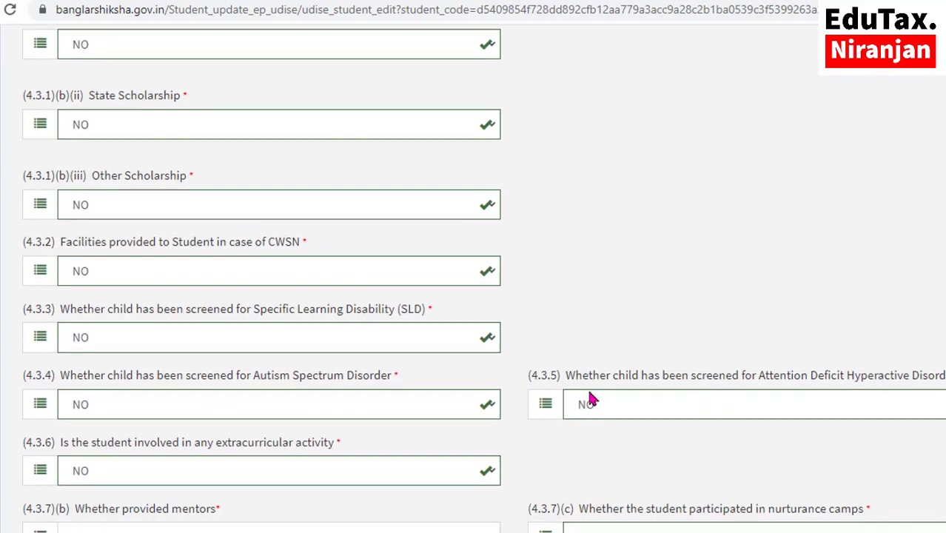
{"action": "scroll", "coordinate": [591, 399], "scroll_direction": "down", "scroll_amount": 12}
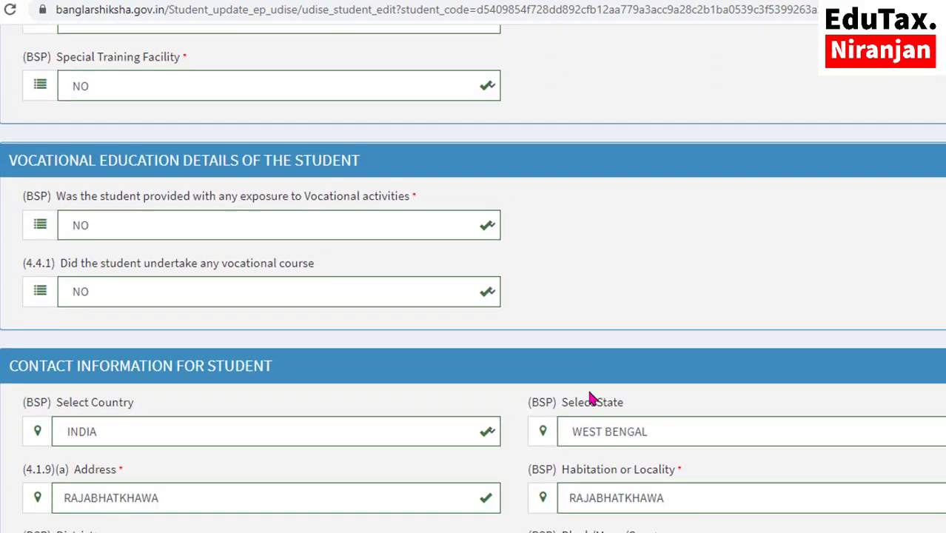
{"action": "scroll", "coordinate": [592, 398], "scroll_direction": "down", "scroll_amount": 12}
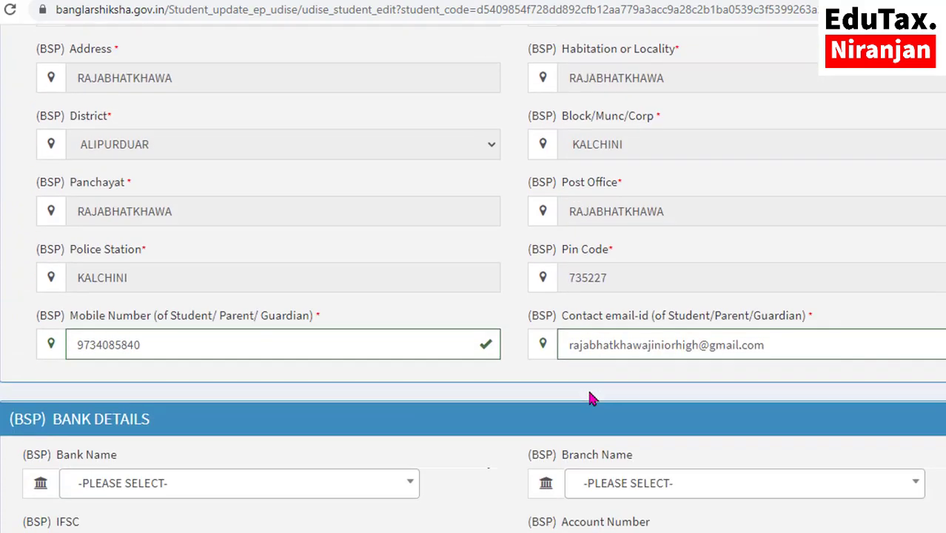
{"action": "scroll", "coordinate": [592, 398], "scroll_direction": "down", "scroll_amount": 8}
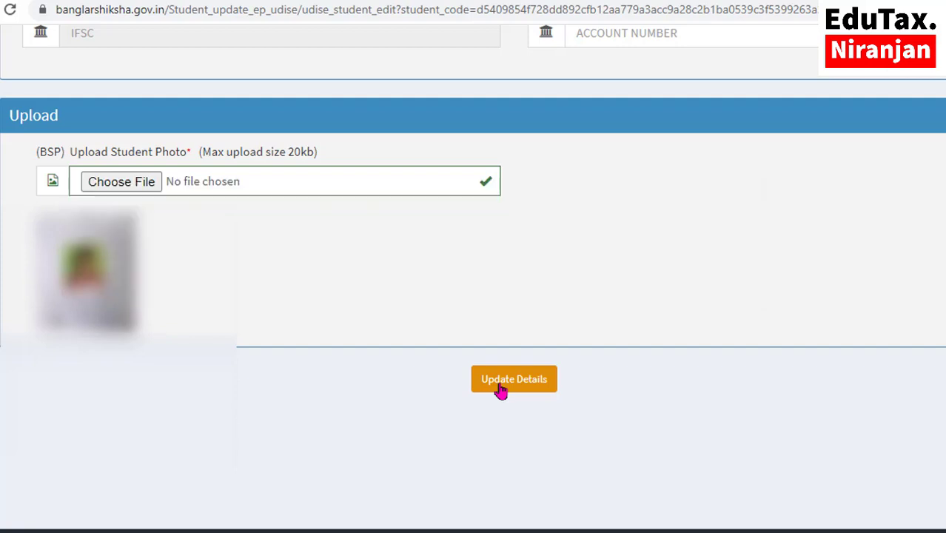
{"action": "left_click", "coordinate": [502, 392]}
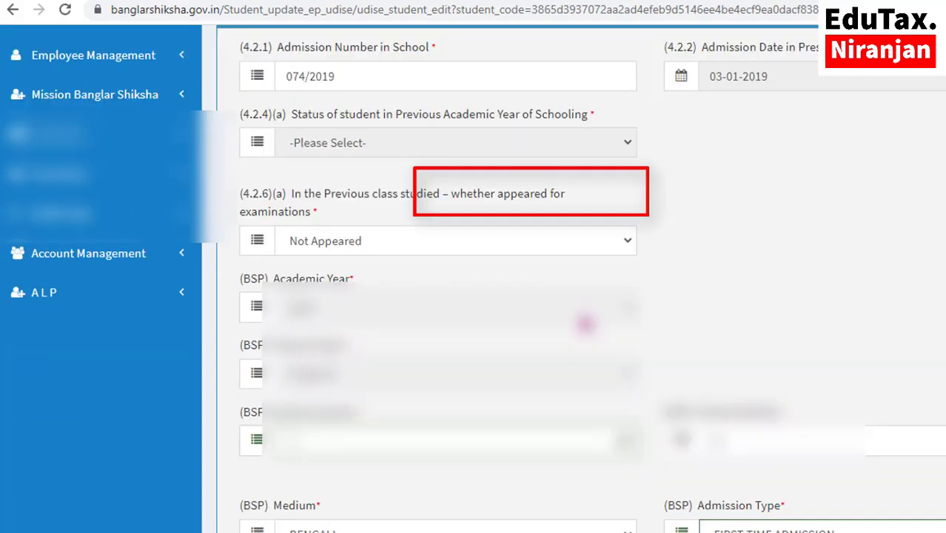
Step: Open the Students' List View under Student Management
{"action": "scroll", "coordinate": [581, 315], "scroll_direction": "up", "scroll_amount": 6}
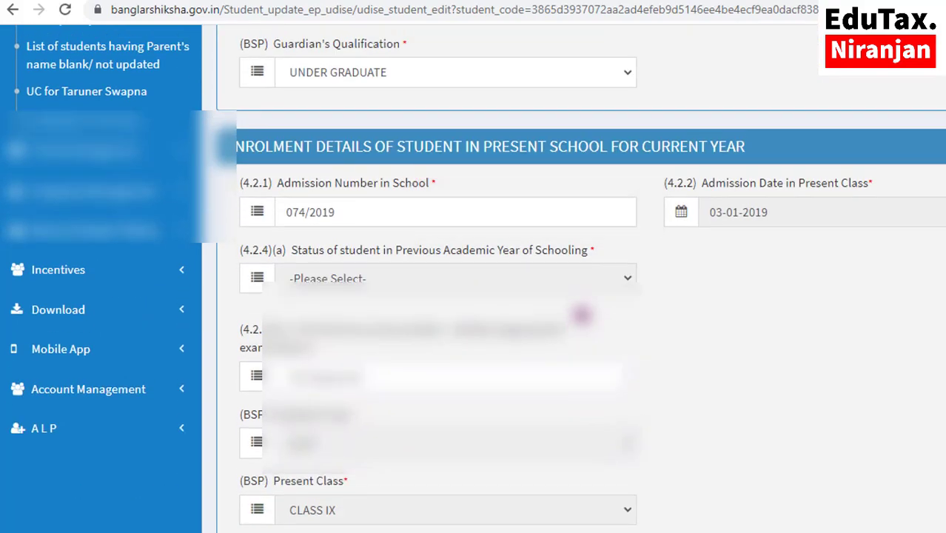
{"action": "scroll", "coordinate": [581, 314], "scroll_direction": "up", "scroll_amount": 5}
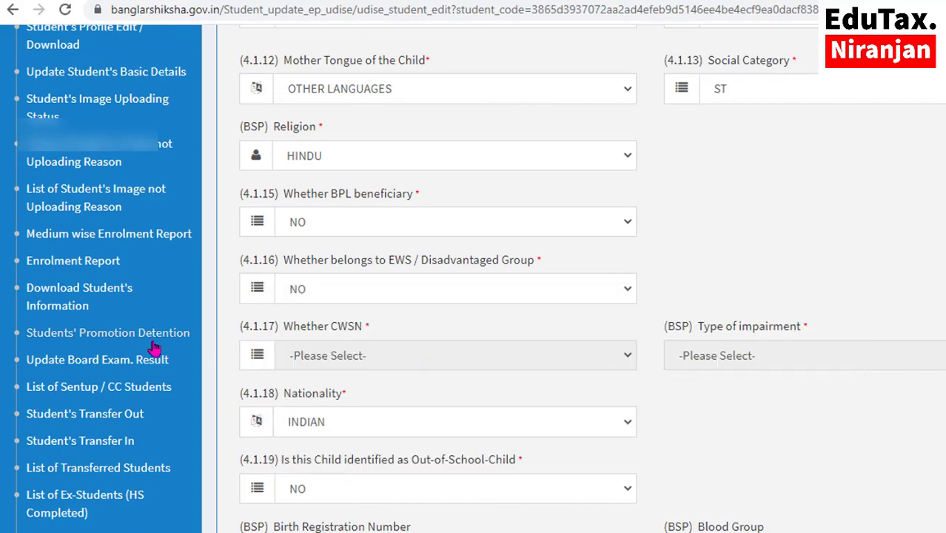
{"action": "scroll", "coordinate": [150, 342], "scroll_direction": "up", "scroll_amount": 3}
{"action": "scroll", "coordinate": [151, 343], "scroll_direction": "up", "scroll_amount": 3}
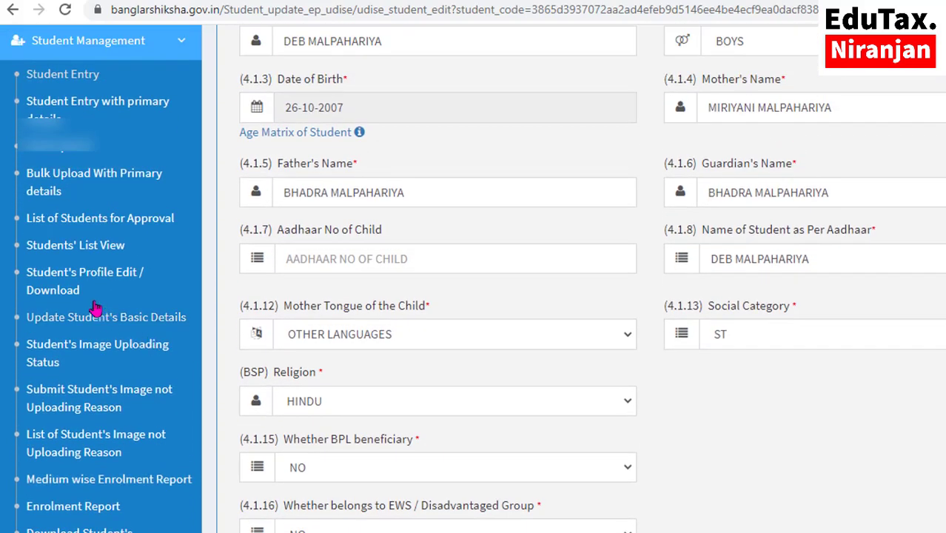
{"action": "left_click", "coordinate": [74, 248]}
Step: Search the student list for educational year 2023, CLASS IX, section A
{"action": "left_click", "coordinate": [363, 227]}
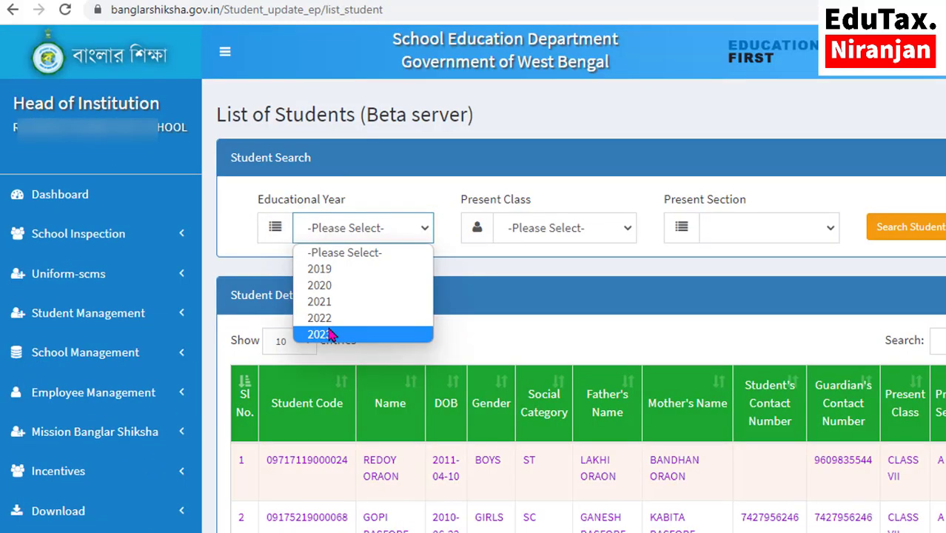
{"action": "left_click", "coordinate": [329, 334]}
{"action": "left_click", "coordinate": [547, 227]}
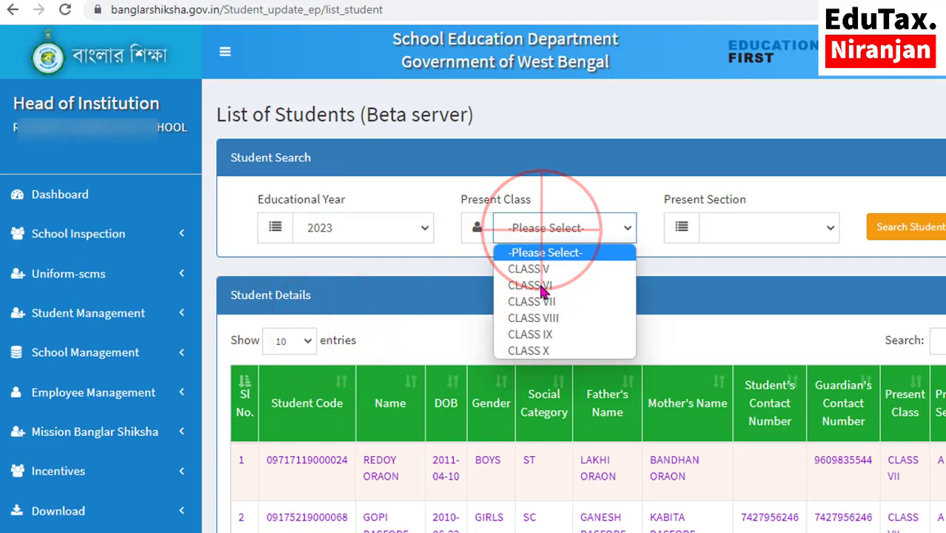
{"action": "left_click", "coordinate": [540, 334]}
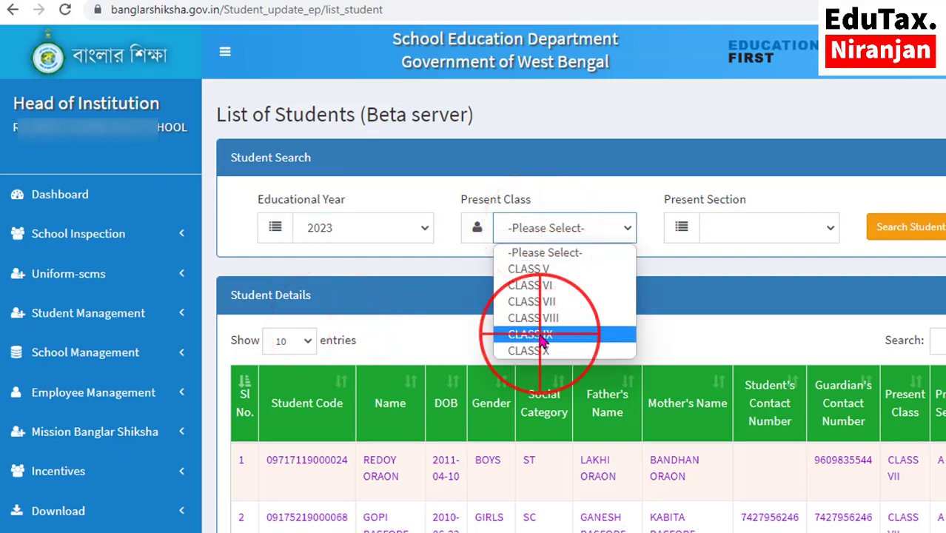
{"action": "left_click", "coordinate": [916, 229]}
Step: Locate the student with roll number 44 in the Class IX list and compare the entry with the neighbouring rows
{"action": "scroll", "coordinate": [539, 392], "scroll_direction": "down", "scroll_amount": 5}
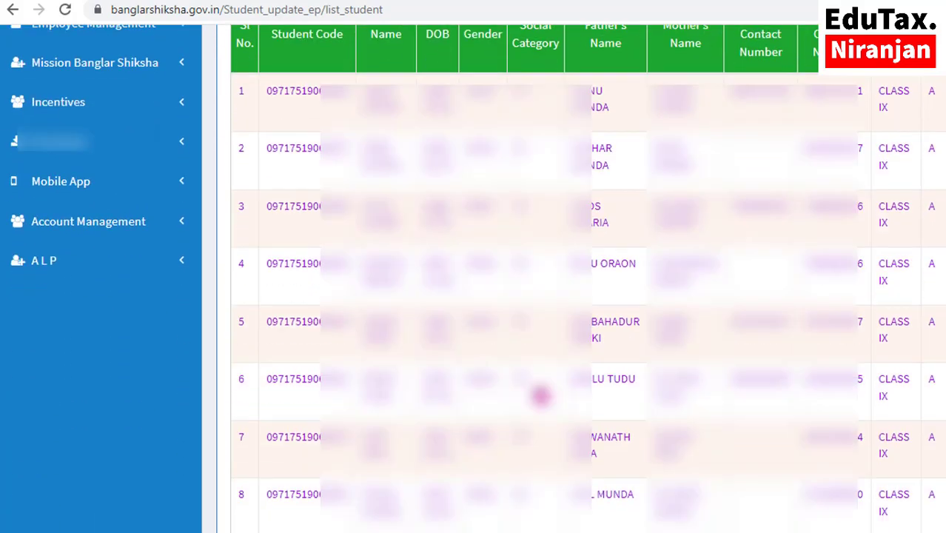
{"action": "scroll", "coordinate": [541, 396], "scroll_direction": "down", "scroll_amount": 10}
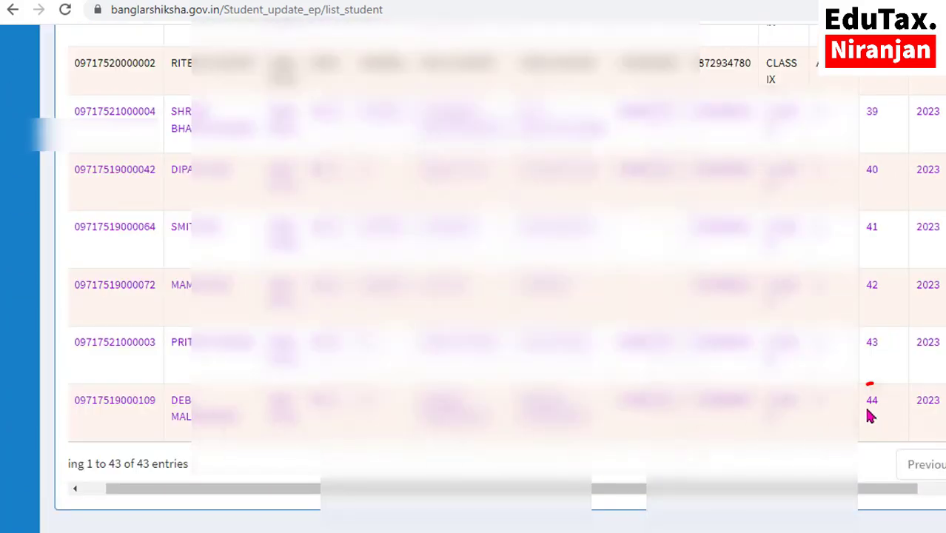
{"action": "left_click", "coordinate": [175, 416]}
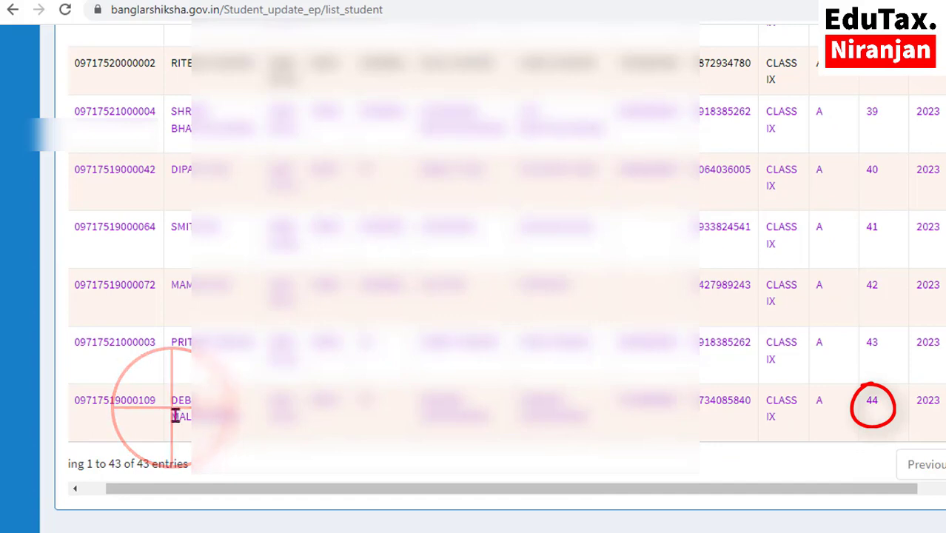
{"action": "double_click", "coordinate": [174, 416]}
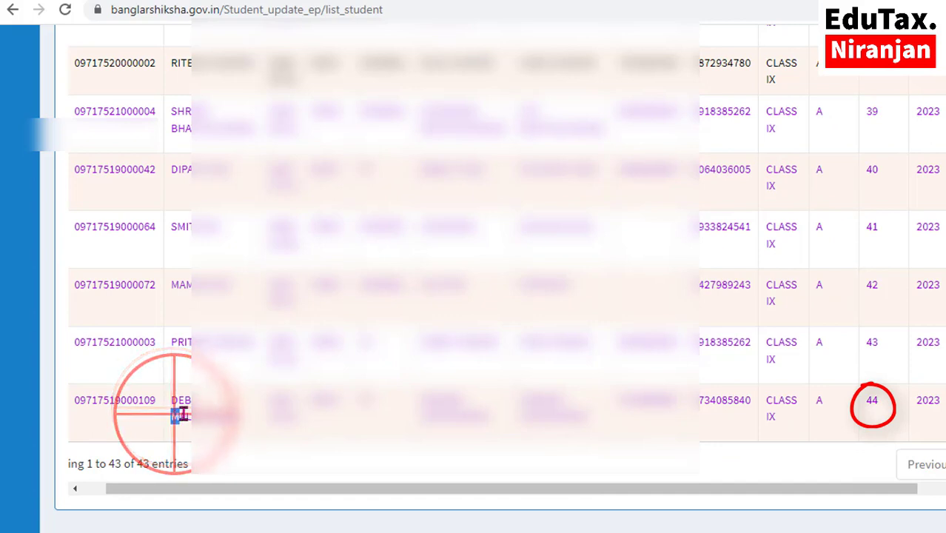
{"action": "double_click", "coordinate": [870, 400]}
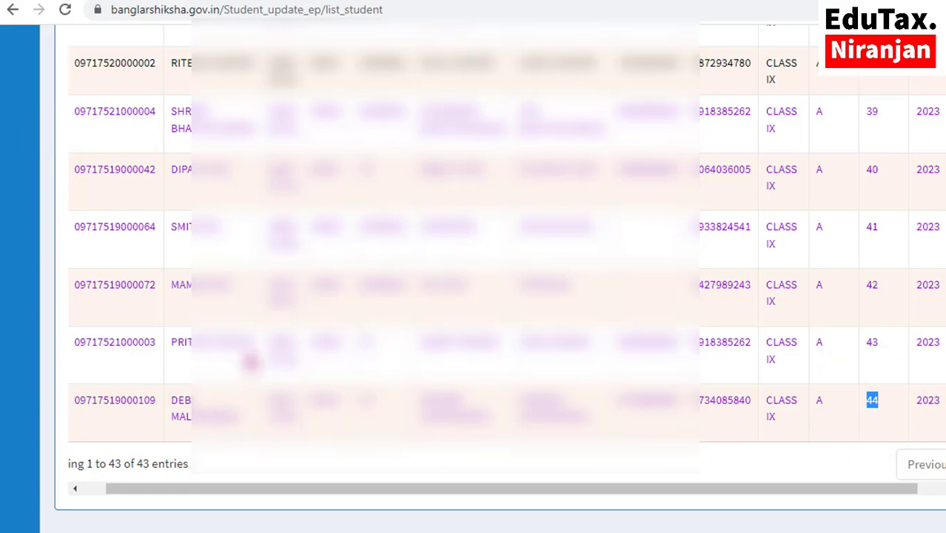
{"action": "scroll", "coordinate": [250, 361], "scroll_direction": "up", "scroll_amount": 2}
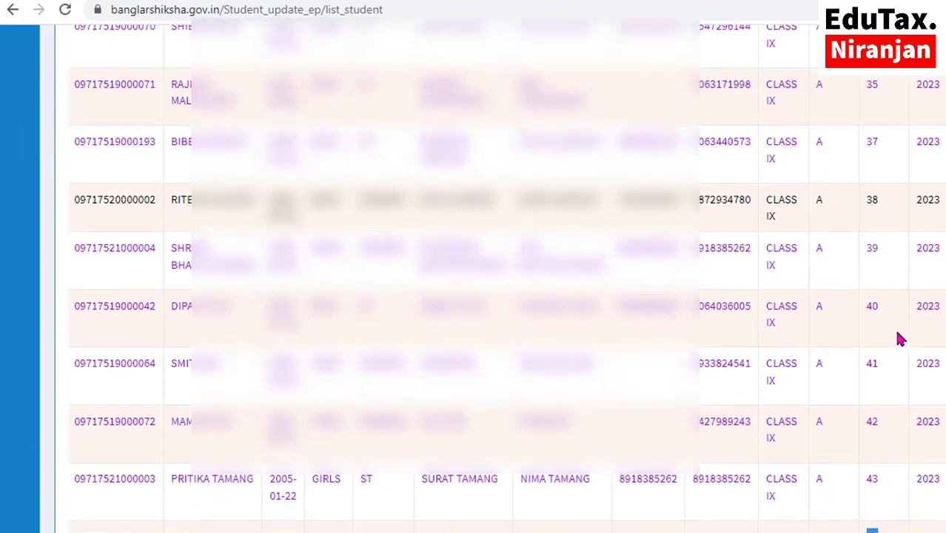
{"action": "scroll", "coordinate": [899, 338], "scroll_direction": "up", "scroll_amount": 2}
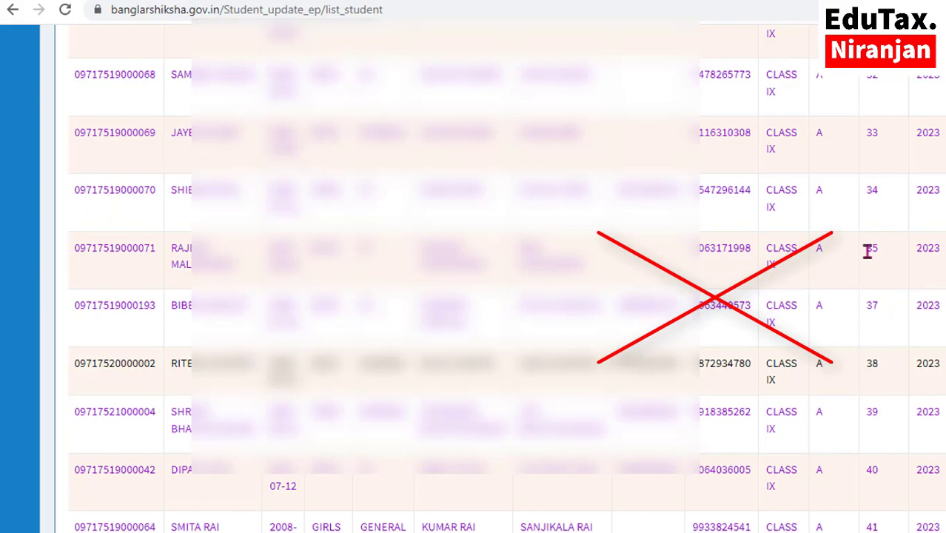
{"action": "scroll", "coordinate": [870, 333], "scroll_direction": "down", "scroll_amount": 4}
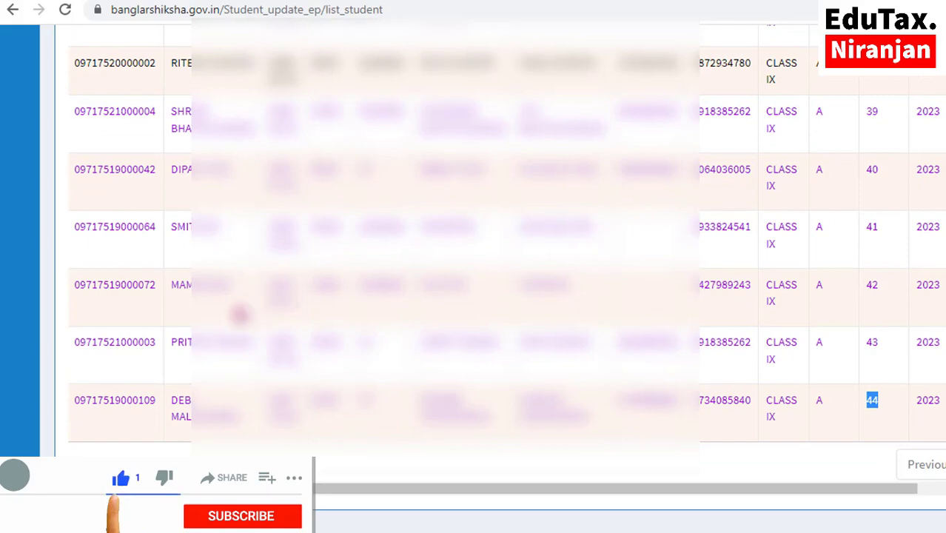
Step: Open the Student's Profile Edit / Download page under Student Management
{"action": "scroll", "coordinate": [268, 282], "scroll_direction": "up", "scroll_amount": 2}
{"action": "scroll", "coordinate": [25, 326], "scroll_direction": "up", "scroll_amount": 4}
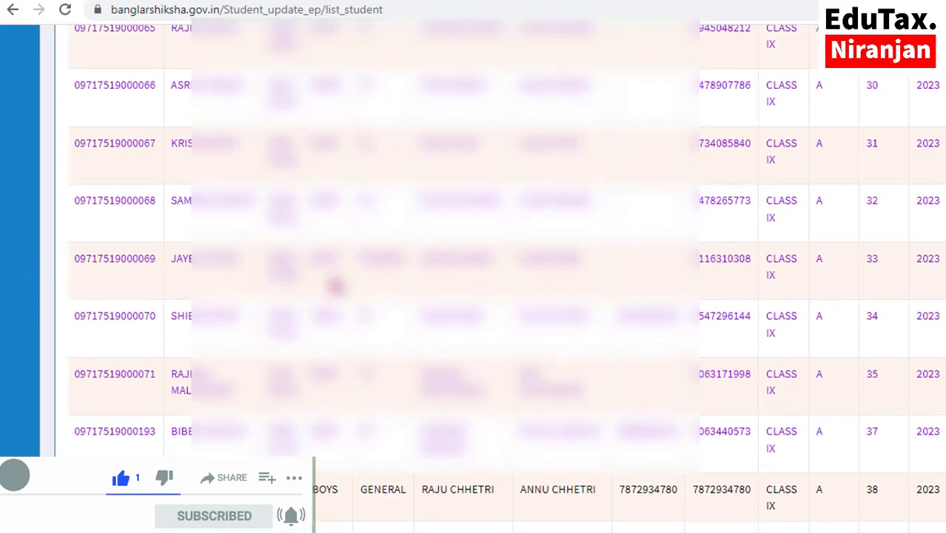
{"action": "scroll", "coordinate": [102, 264], "scroll_direction": "up", "scroll_amount": 14}
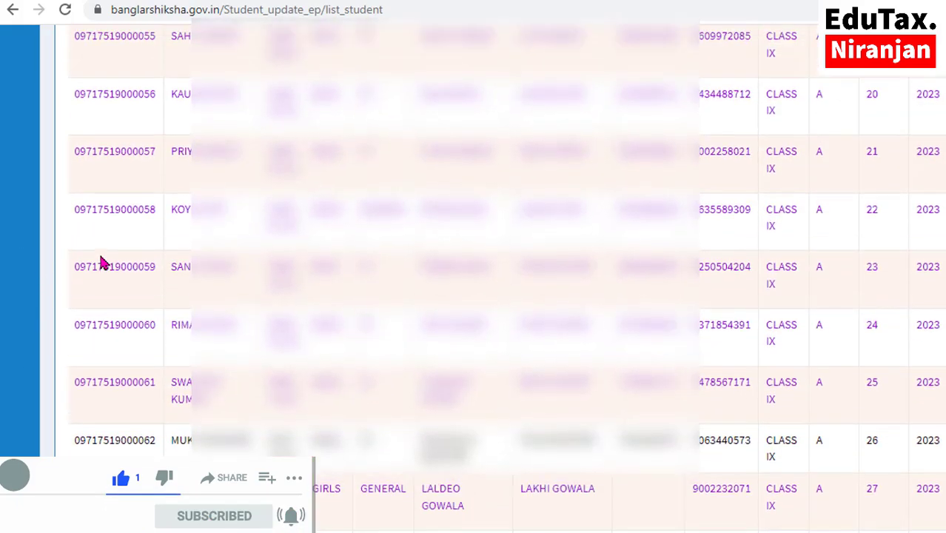
{"action": "scroll", "coordinate": [101, 264], "scroll_direction": "up", "scroll_amount": 11}
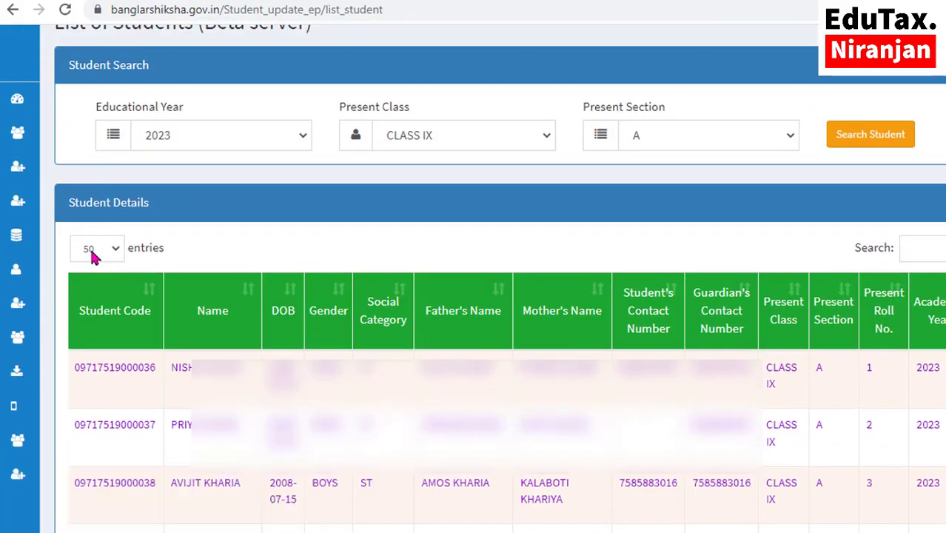
{"action": "scroll", "coordinate": [127, 201], "scroll_direction": "up", "scroll_amount": 2}
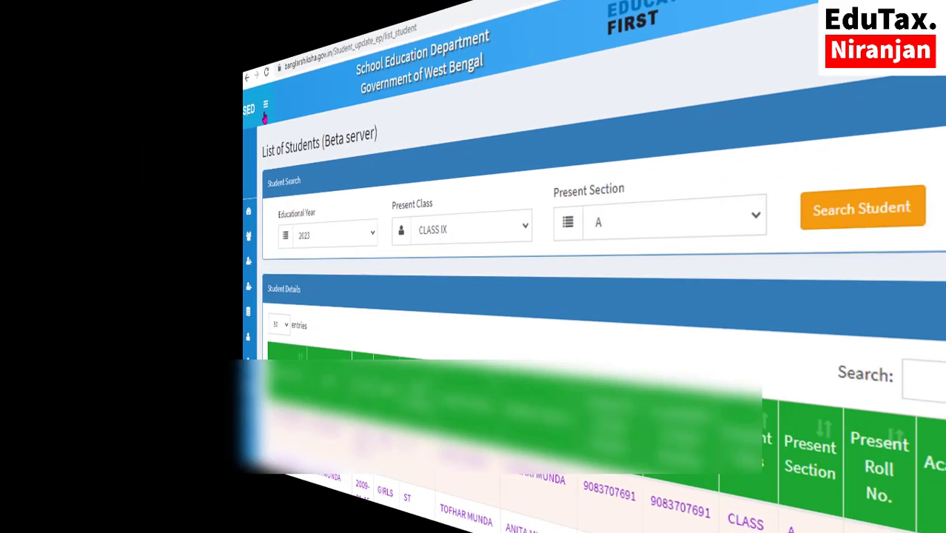
{"action": "scroll", "coordinate": [135, 282], "scroll_direction": "down", "scroll_amount": 2}
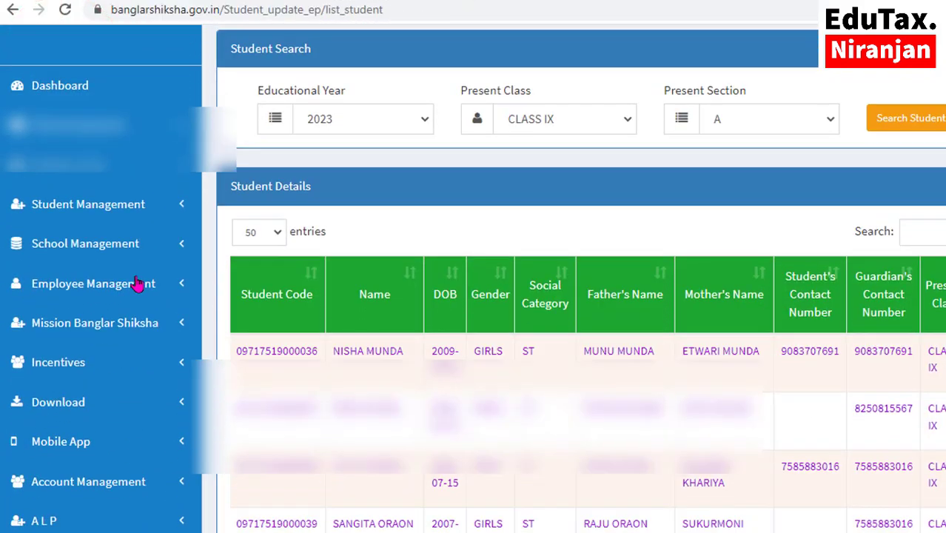
{"action": "left_click", "coordinate": [85, 209]}
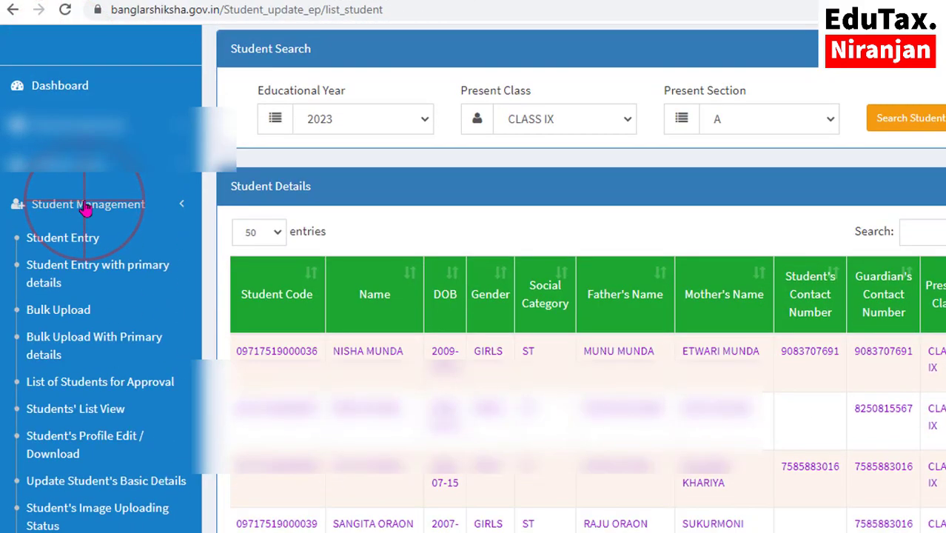
{"action": "scroll", "coordinate": [85, 209], "scroll_direction": "down", "scroll_amount": 1}
{"action": "scroll", "coordinate": [85, 210], "scroll_direction": "down", "scroll_amount": 3}
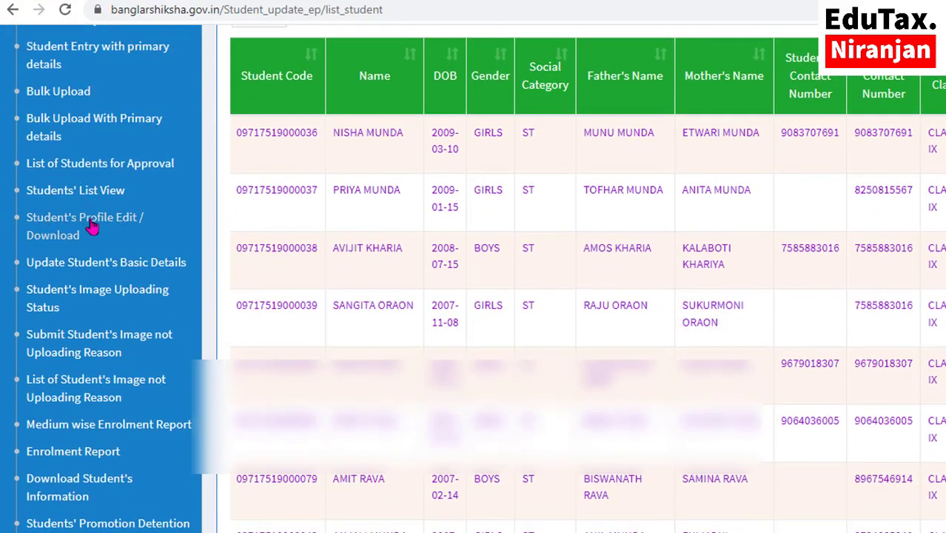
{"action": "left_click", "coordinate": [90, 227]}
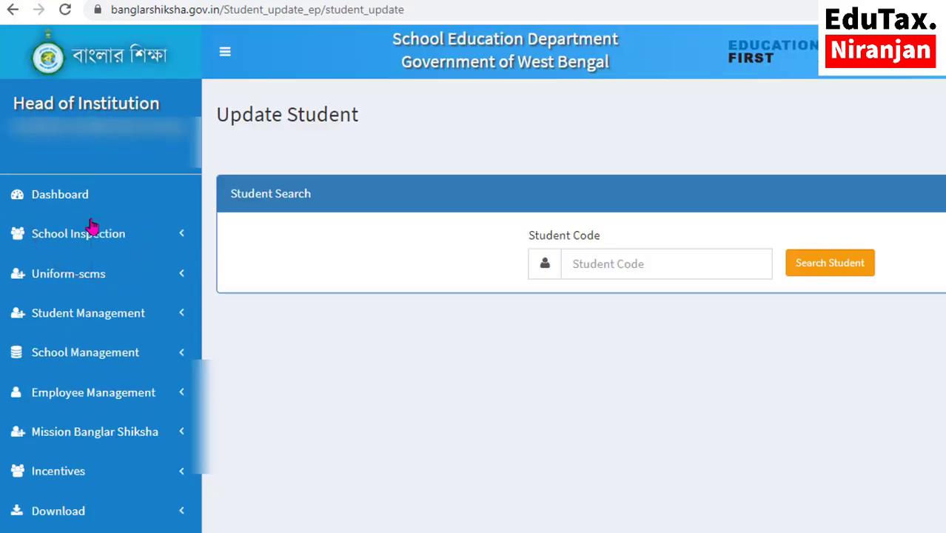